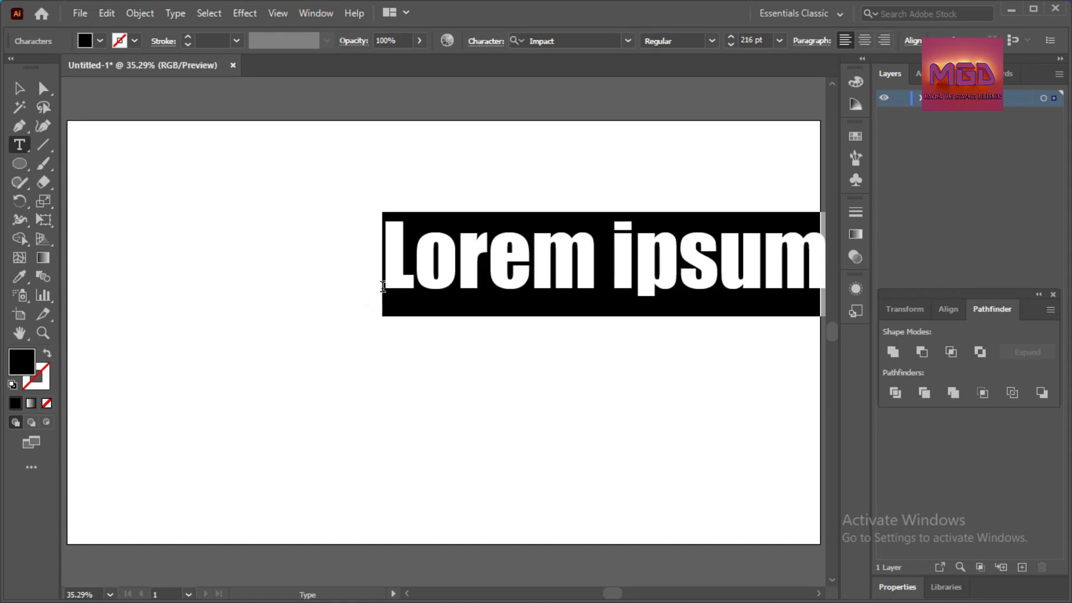
# Enter the text TEXT in place of the placeholder and move it to the artboard's upper-left corner.
pyautogui.write('T')
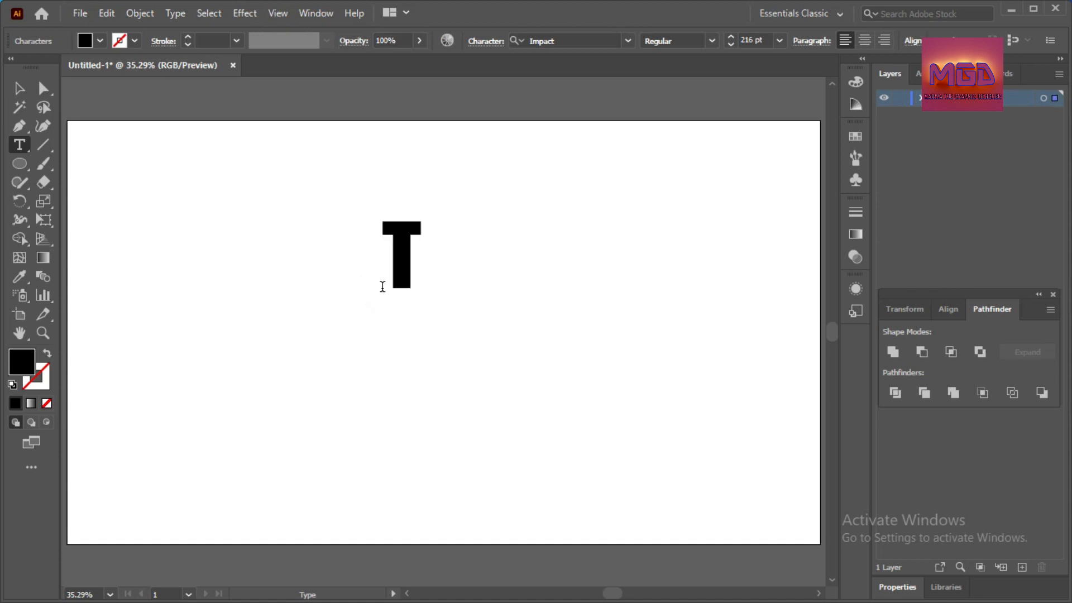
pyautogui.write('EXT')
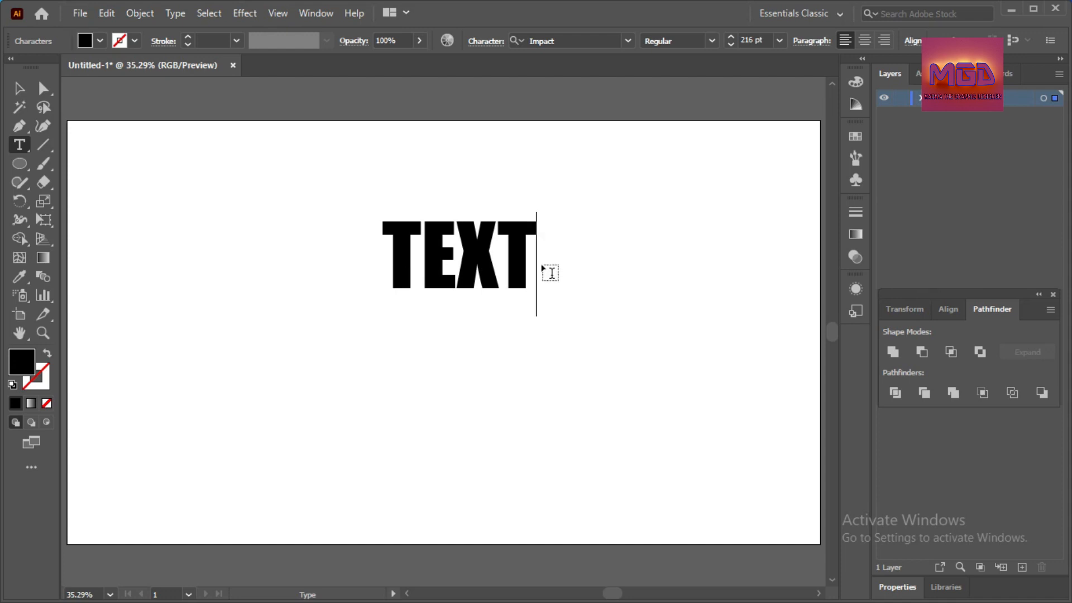
pyautogui.click(20, 89)
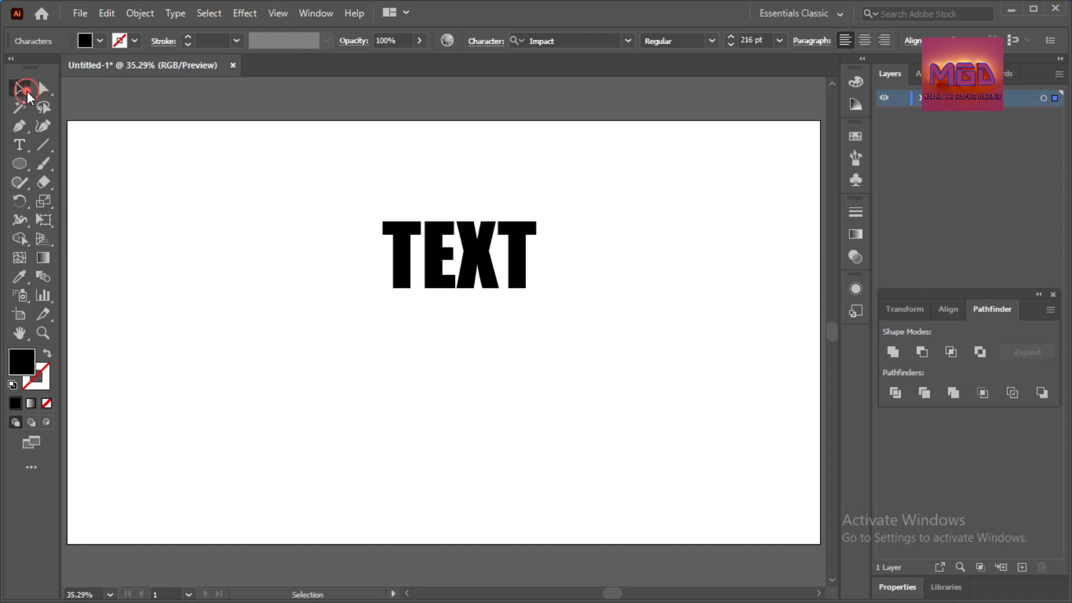
pyautogui.click(494, 237)
pyautogui.moveTo(494, 236); pyautogui.dragTo(172, 111)
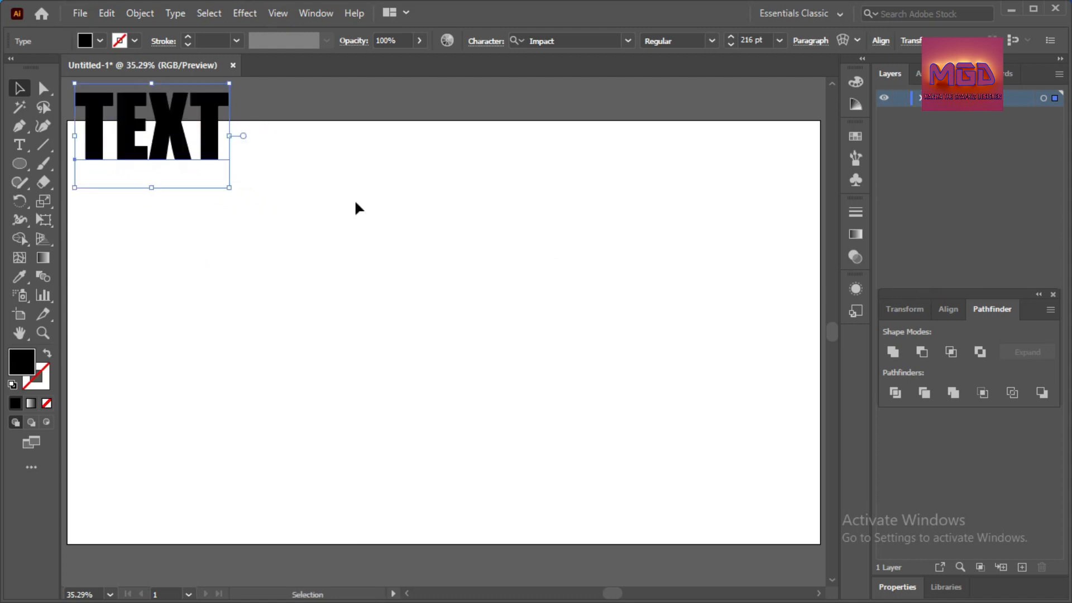
# Create a 50 px by 50 px circle and center it horizontally and vertically on the artboard.
pyautogui.click(20, 164)
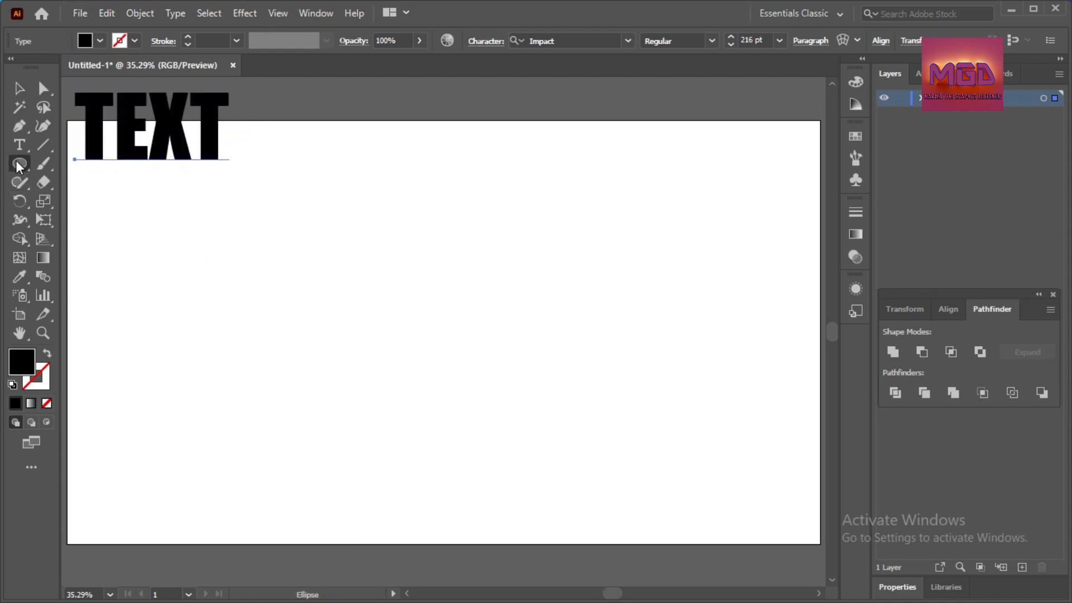
pyautogui.click(448, 307)
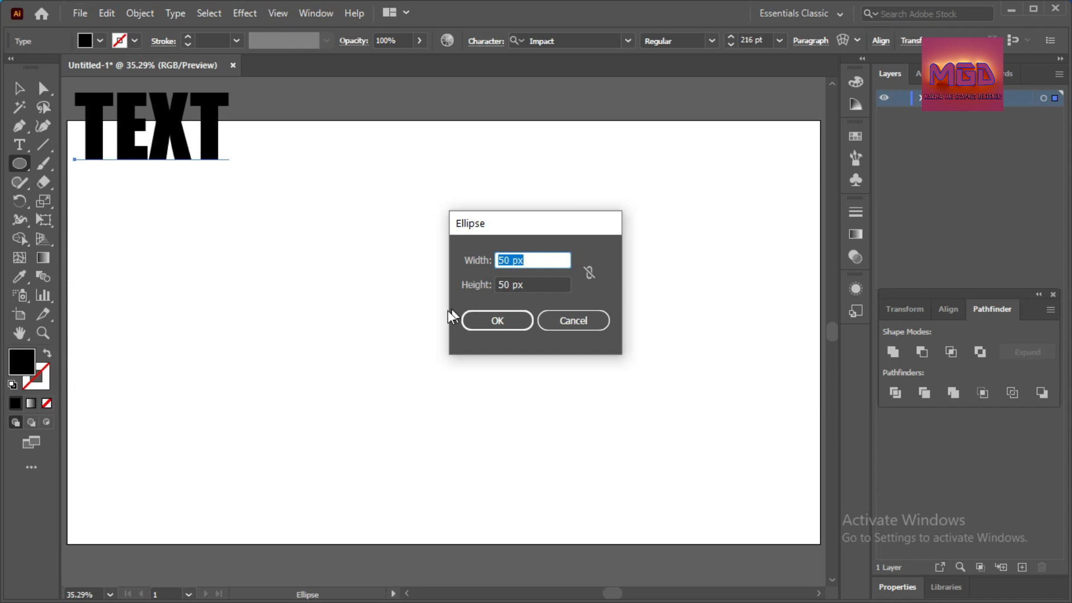
pyautogui.click(503, 319)
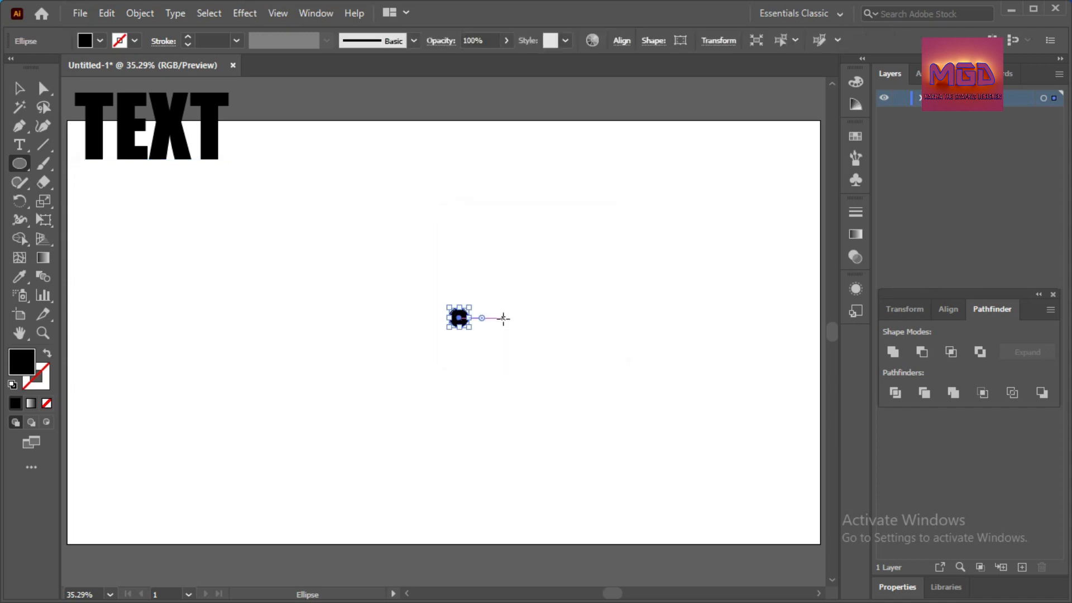
pyautogui.click(623, 41)
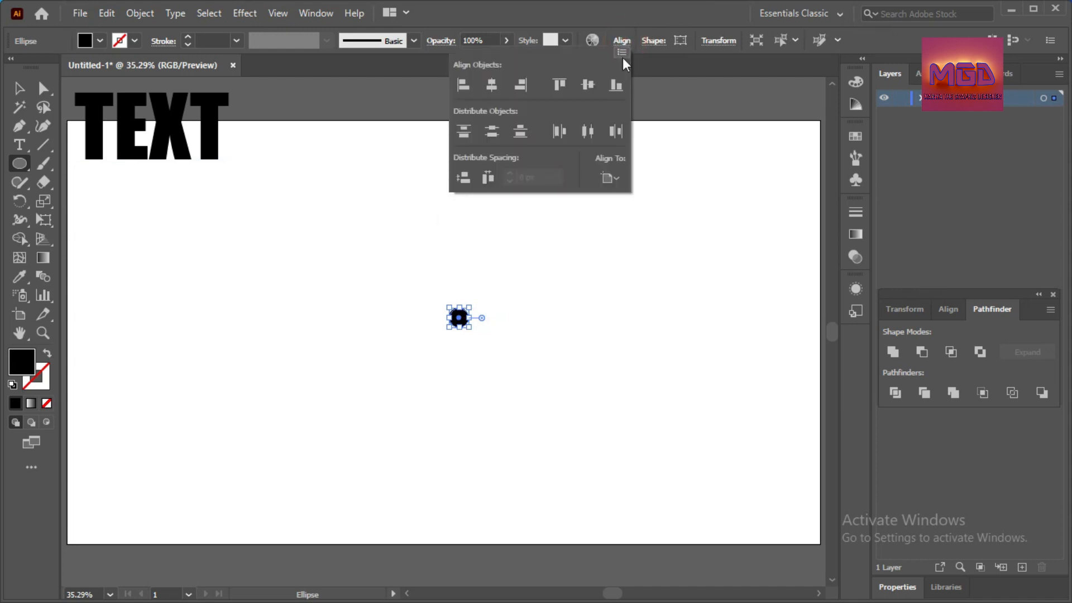
pyautogui.click(495, 78)
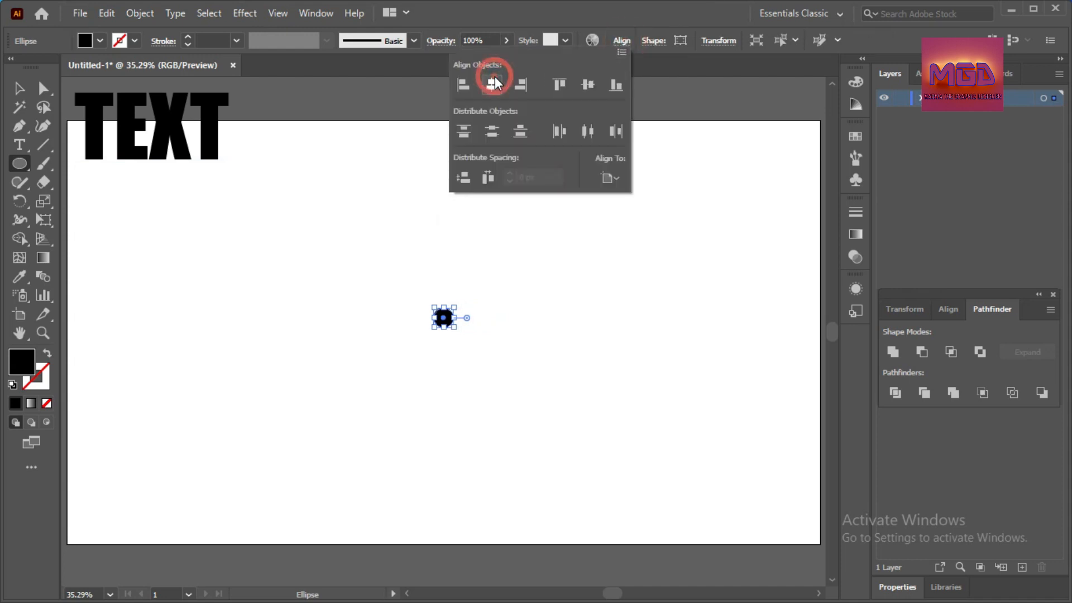
pyautogui.click(595, 88)
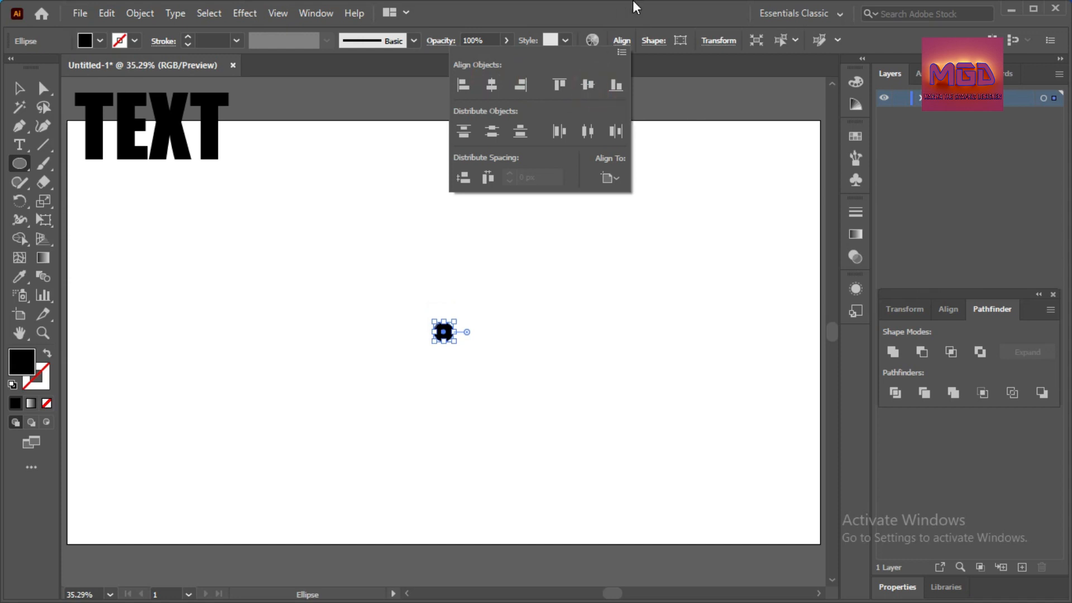
# Give the small circle a 3 pt black stroke and no fill.
pyautogui.click(133, 42)
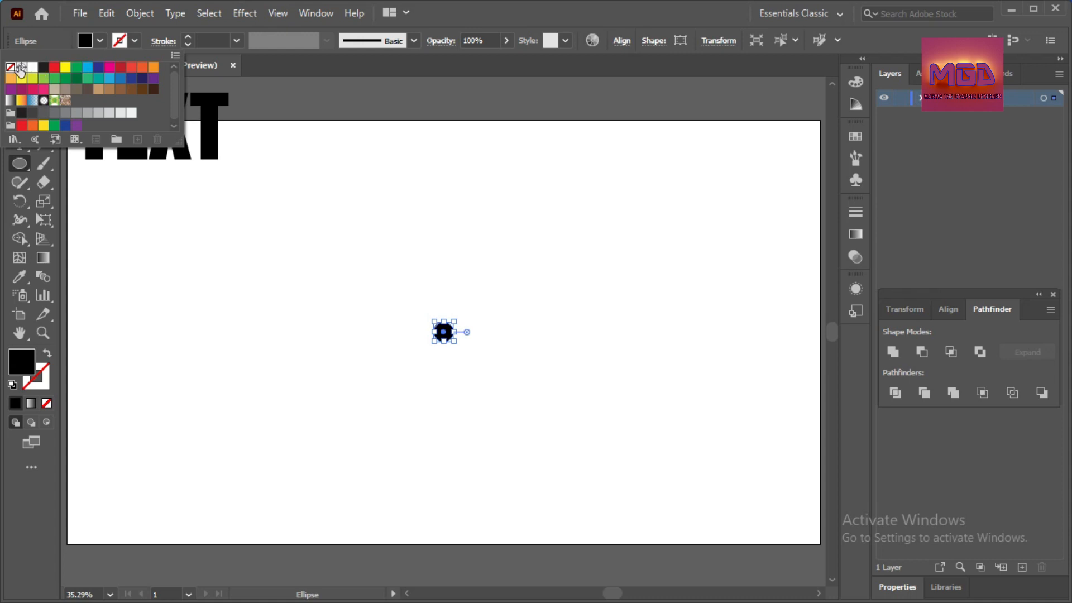
pyautogui.click(44, 67)
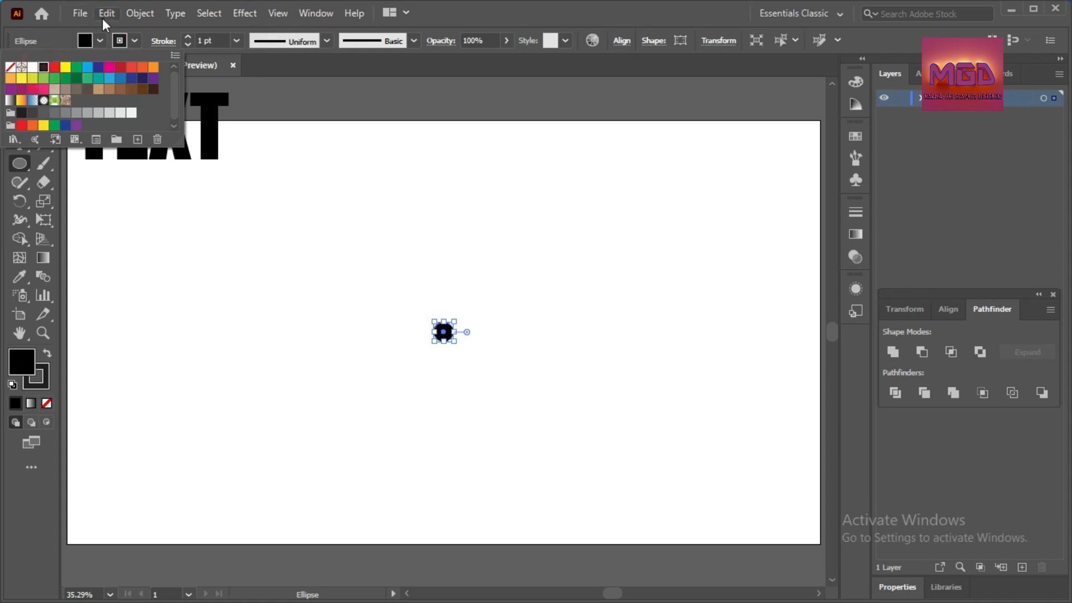
pyautogui.click(104, 35)
pyautogui.click(88, 43)
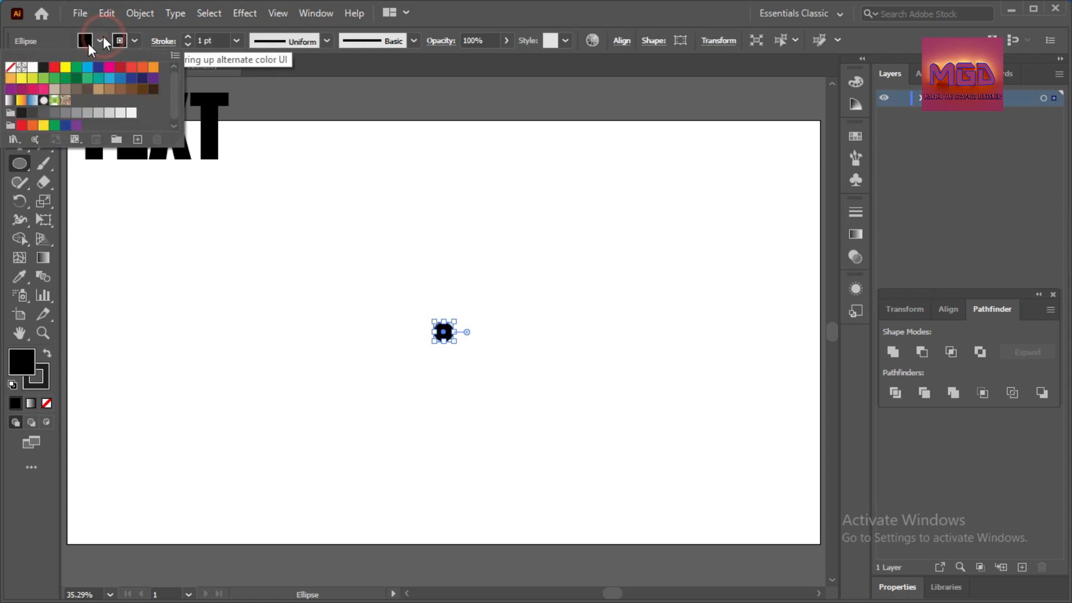
pyautogui.click(11, 69)
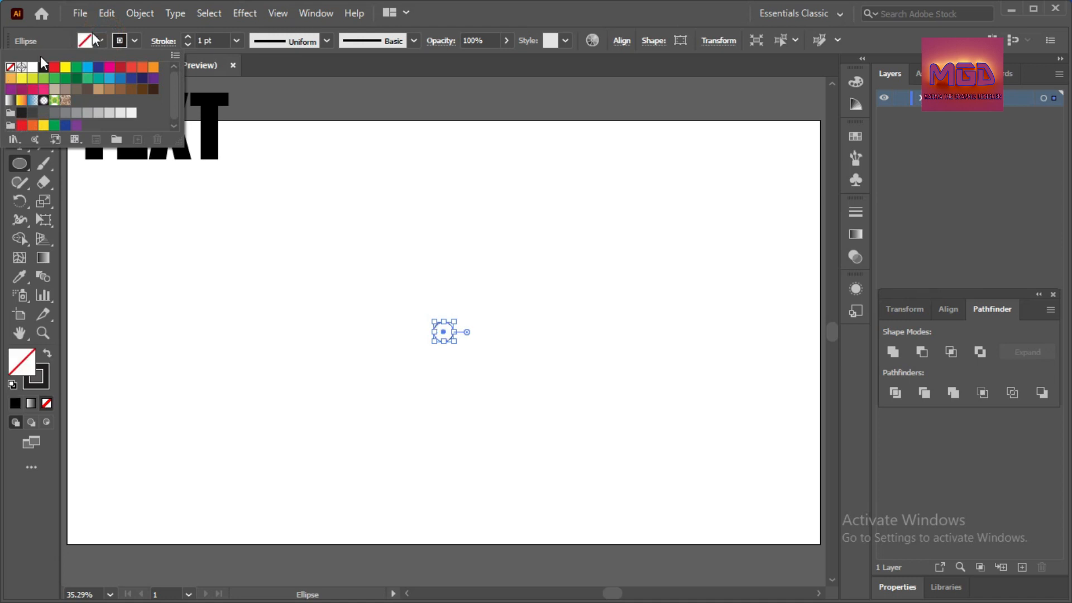
pyautogui.click(185, 34)
pyautogui.click(186, 35)
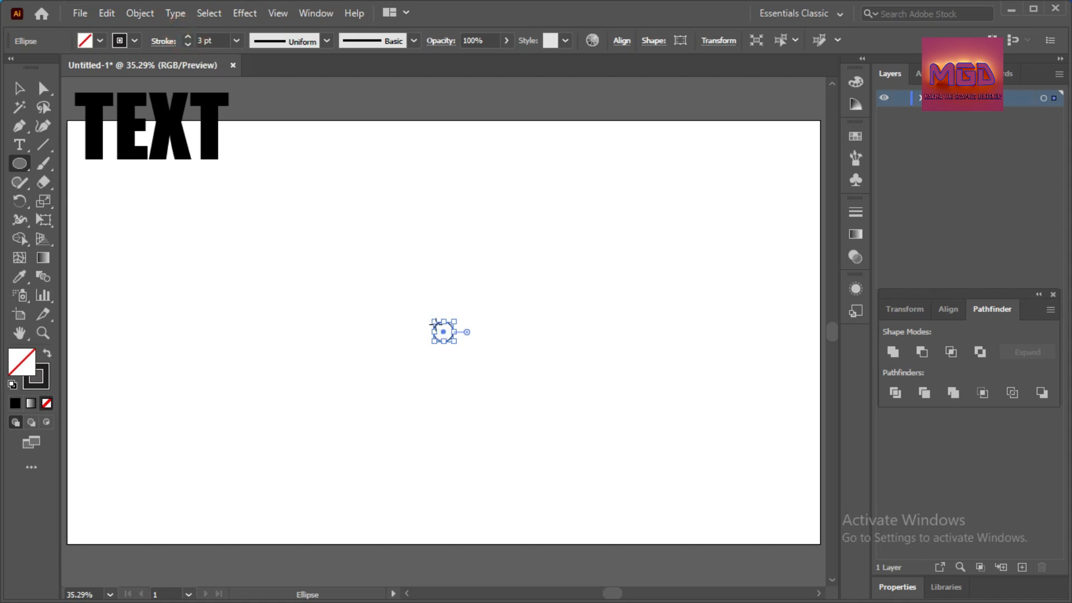
# Paste a copy of the circle in front and enlarge it to a concentric circle spanning the artboard's full height, about 1080 px.
pyautogui.click(108, 16)
pyautogui.click(139, 93)
pyautogui.click(107, 12)
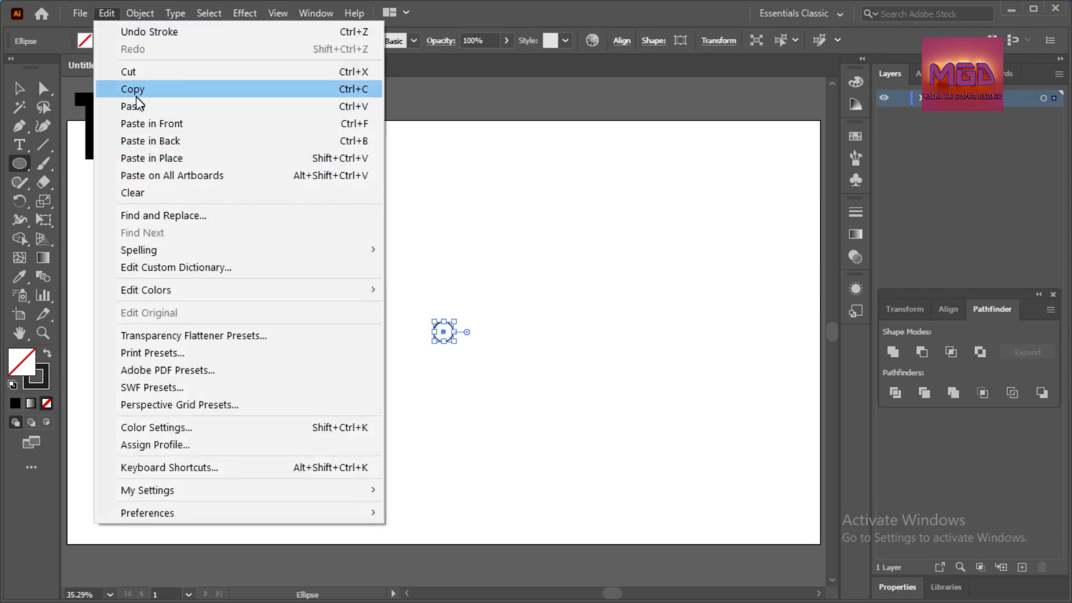
pyautogui.click(138, 124)
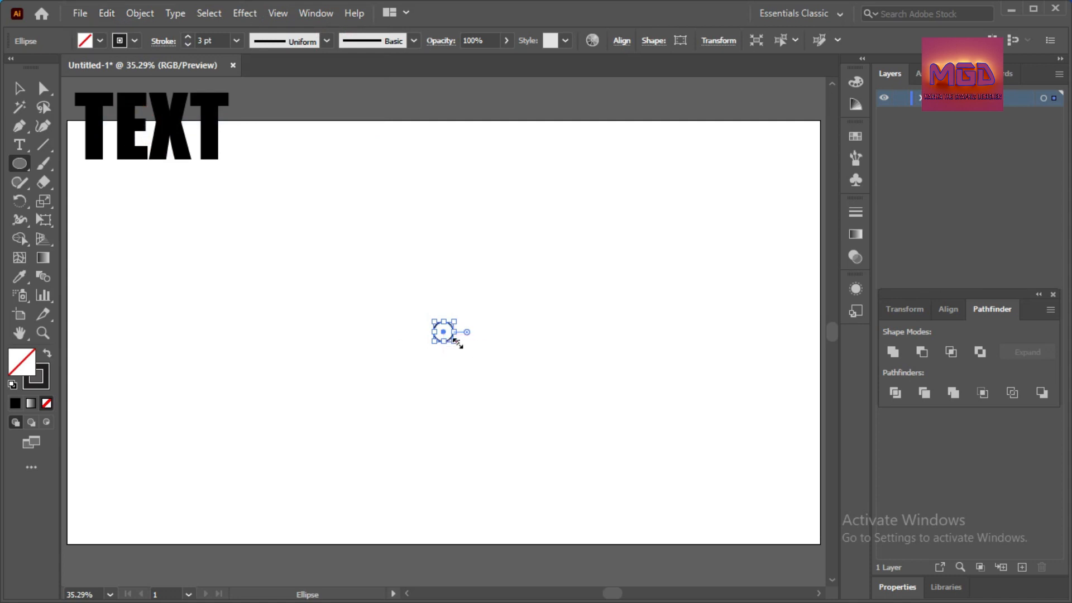
pyautogui.moveTo(457, 342)
pyautogui.mouseDown()
pyautogui.moveTo(572, 411)
pyautogui.moveTo(699, 544)
pyautogui.mouseUp()
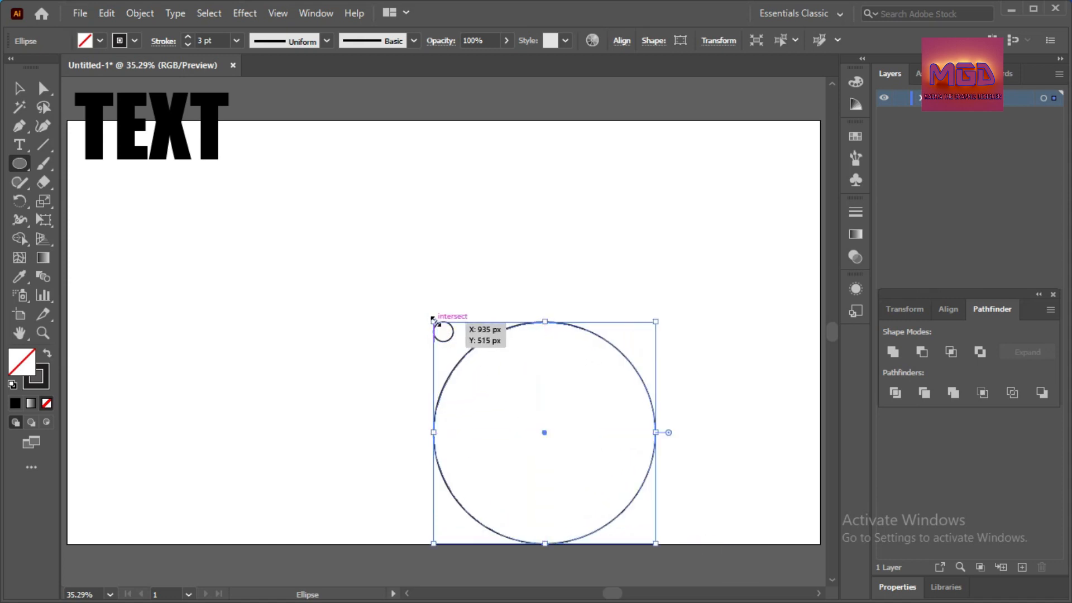
pyautogui.moveTo(433, 320); pyautogui.dragTo(217, 125)
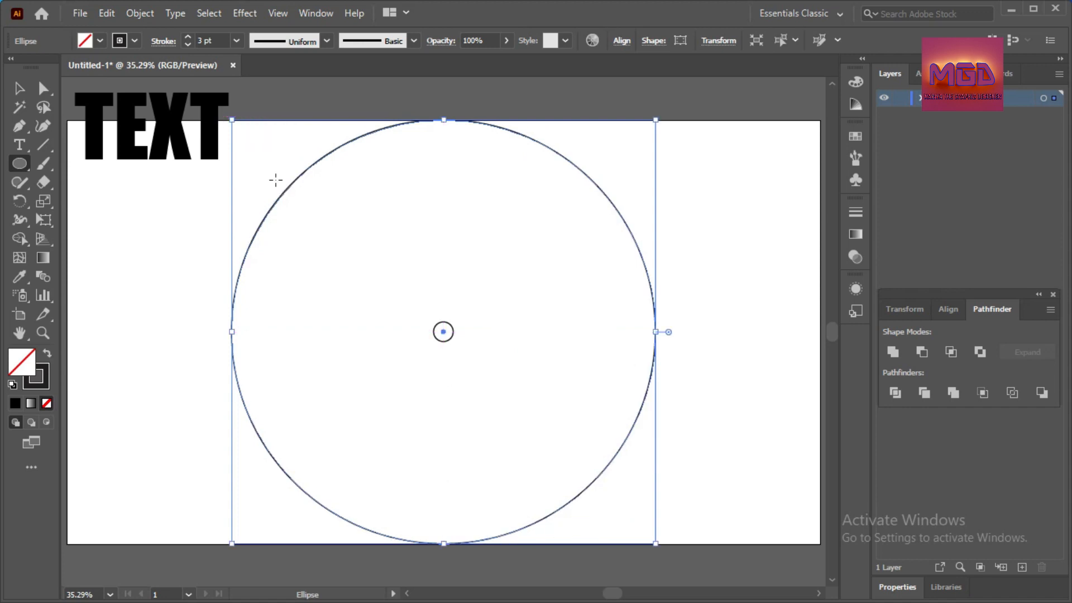
# Make a blend between the small center circle and the large outer circle.
pyautogui.click(19, 88)
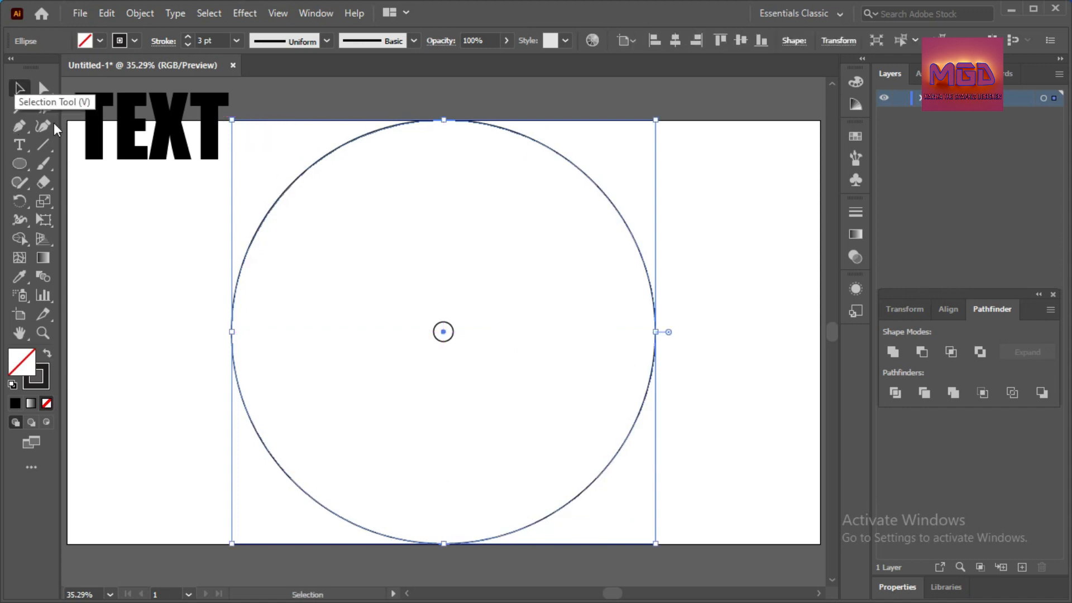
pyautogui.click(191, 201)
pyautogui.moveTo(191, 201); pyautogui.dragTo(557, 427)
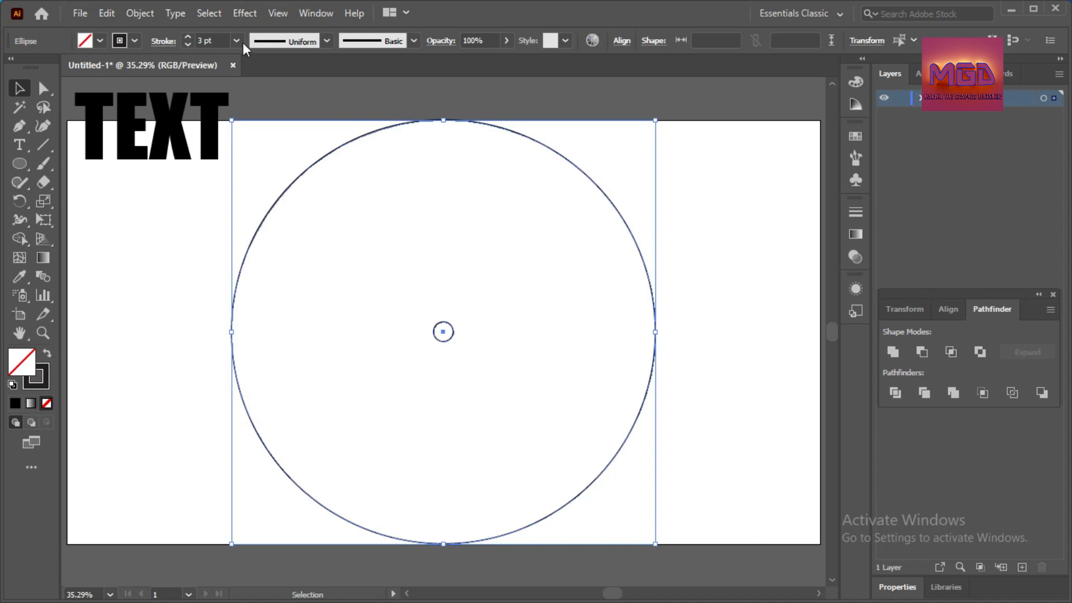
pyautogui.click(134, 14)
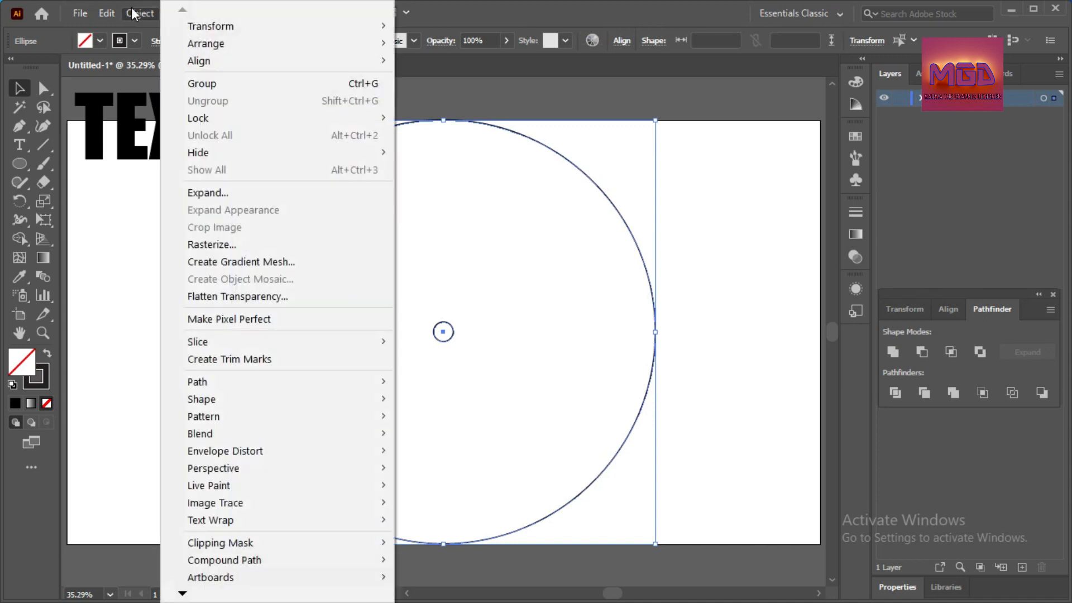
pyautogui.moveTo(313, 433)
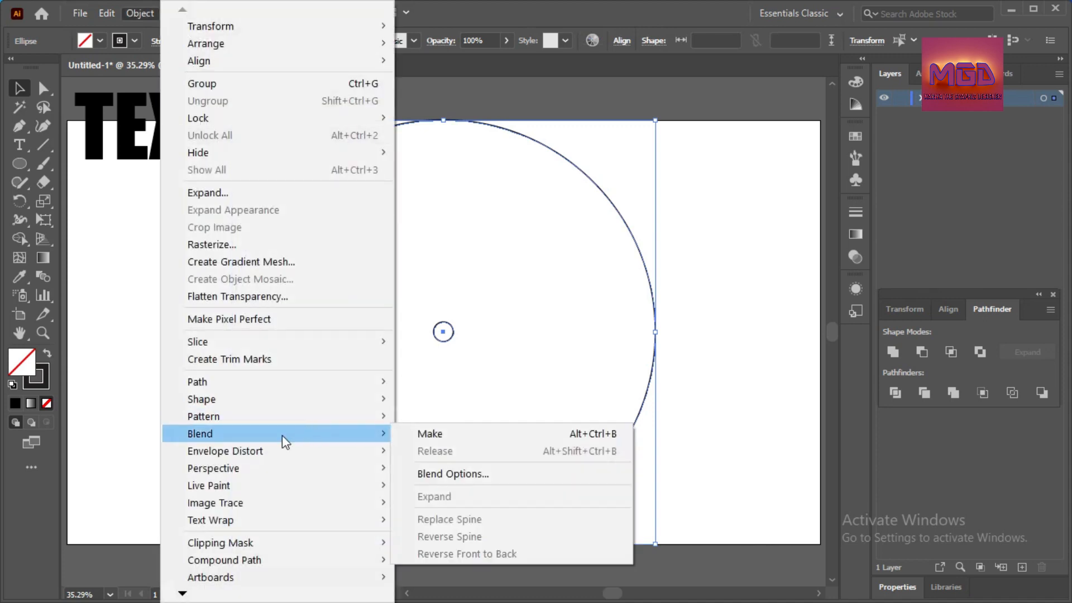
pyautogui.click(459, 434)
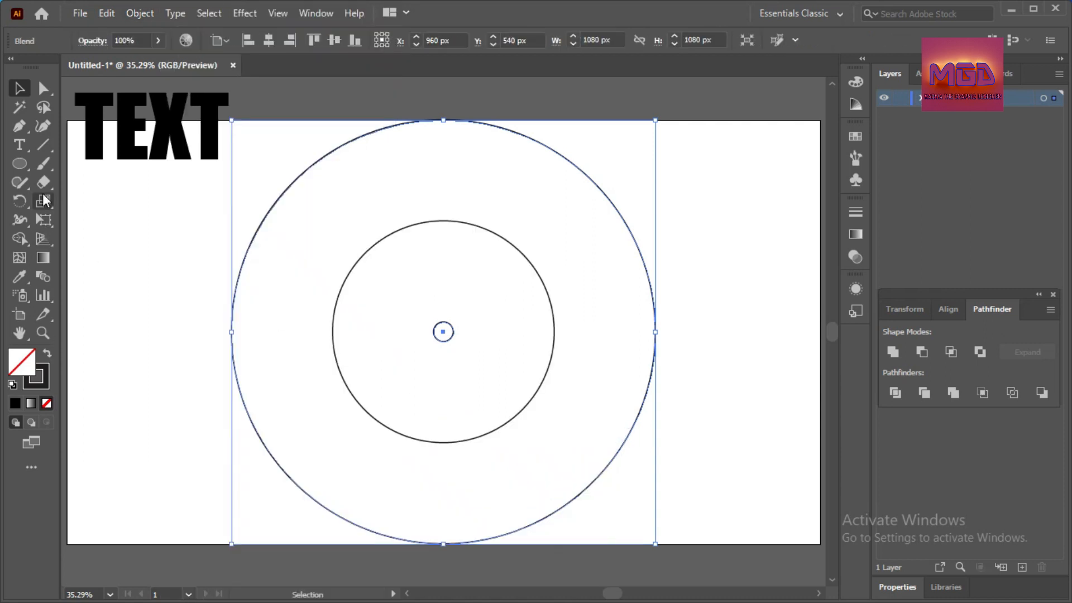
# Set the blend spacing to Specified Steps with 50 steps.
pyautogui.doubleClick(44, 277)
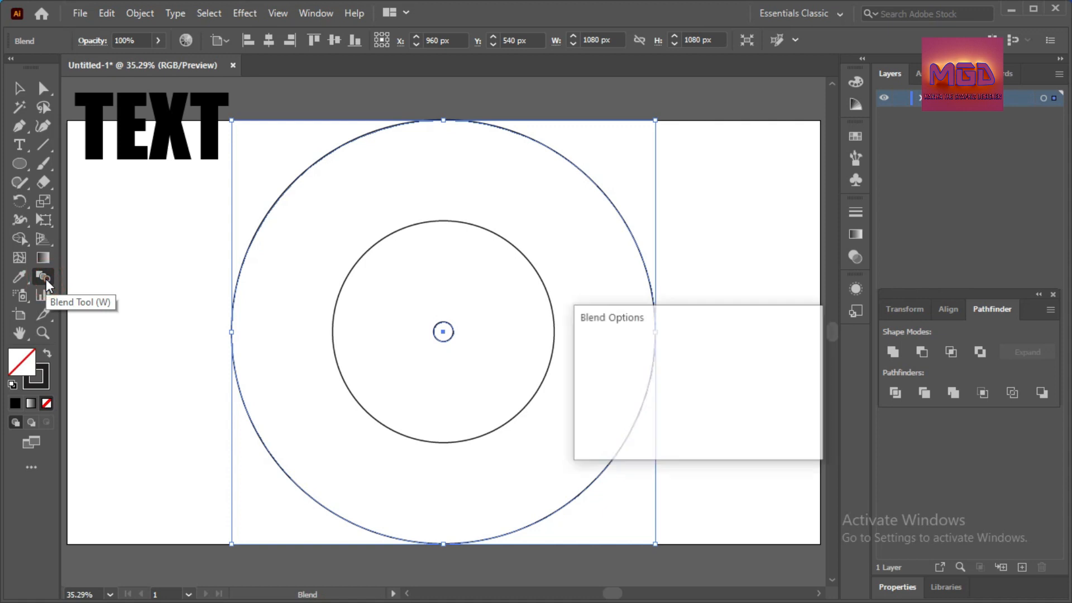
pyautogui.click(722, 350)
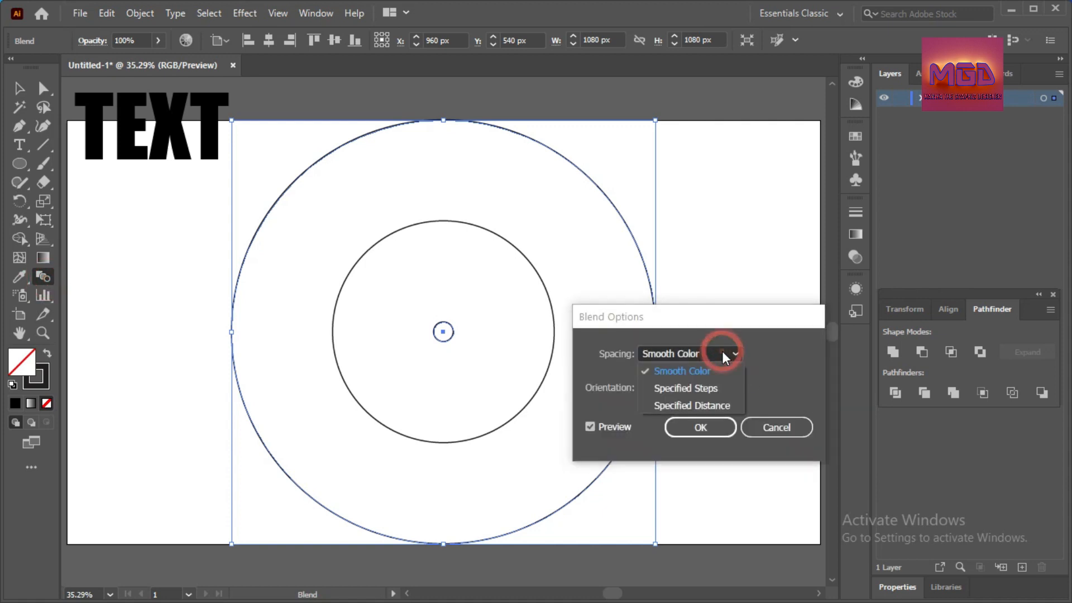
pyautogui.click(708, 386)
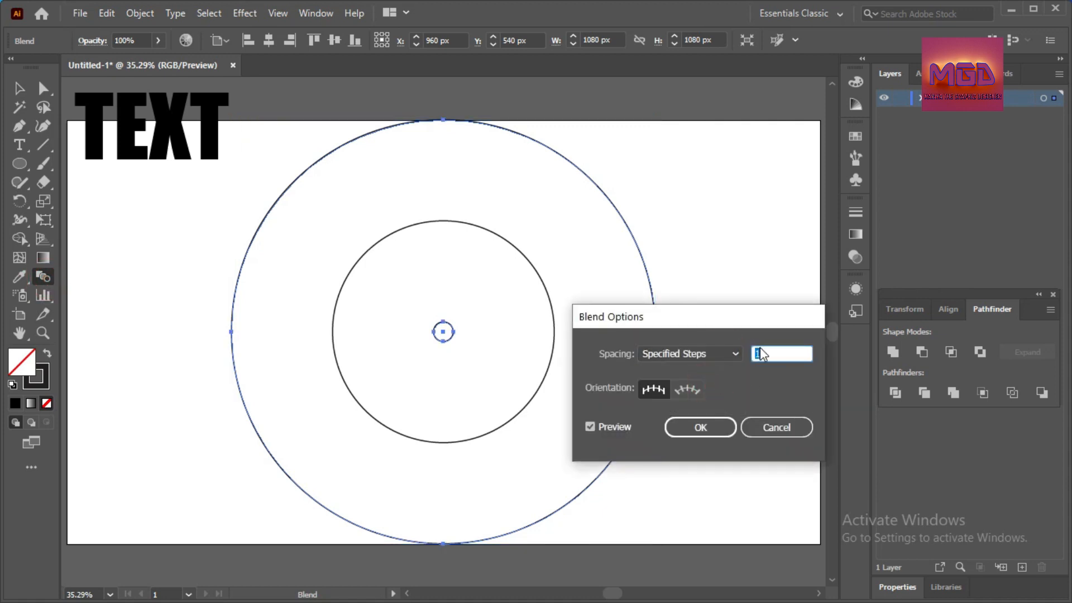
pyautogui.write('50')
pyautogui.click(718, 434)
pyautogui.click(719, 434)
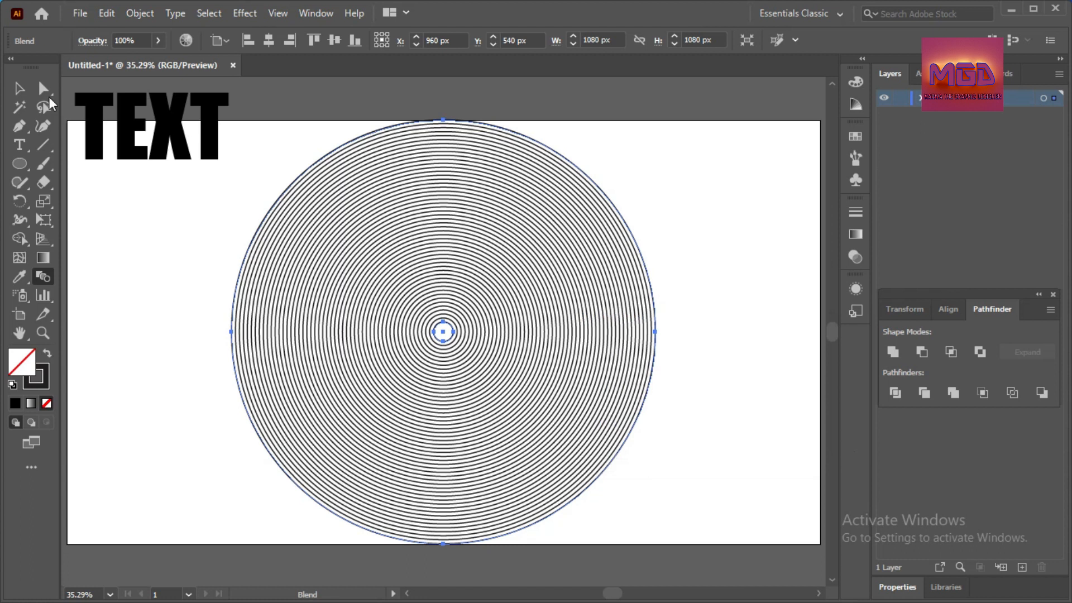
# Convert the TEXT lettering to outlines and deselect it.
pyautogui.click(15, 90)
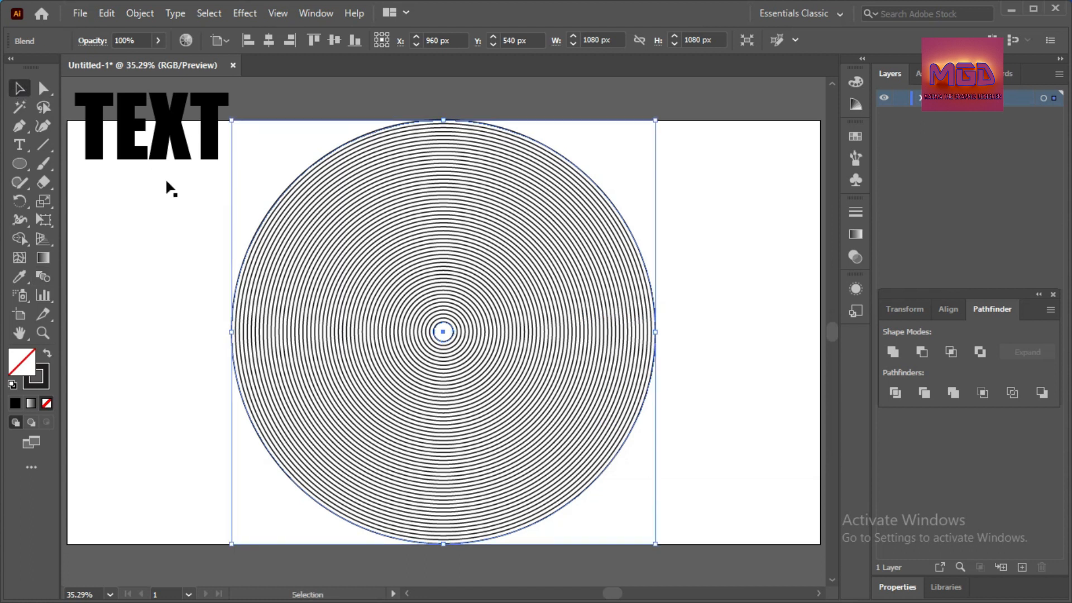
pyautogui.click(166, 148)
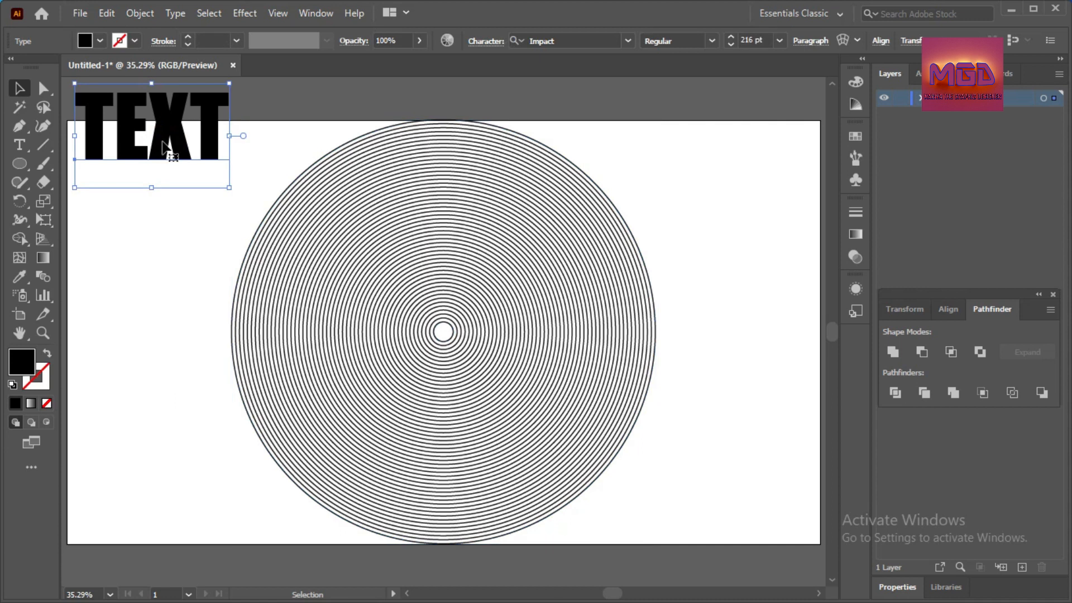
pyautogui.rightClick(162, 143)
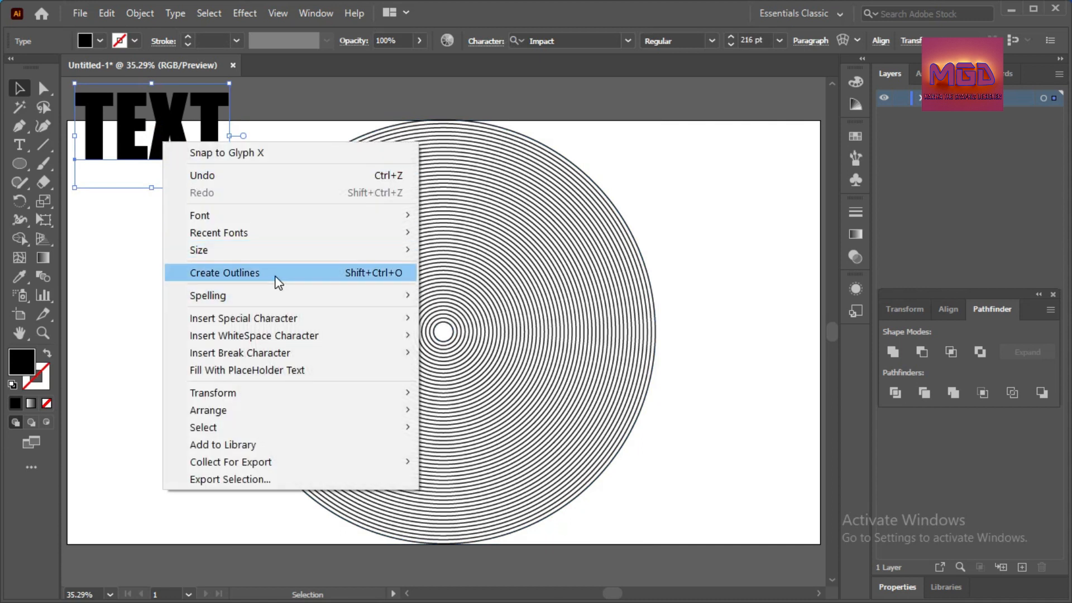
pyautogui.click(275, 277)
pyautogui.click(133, 242)
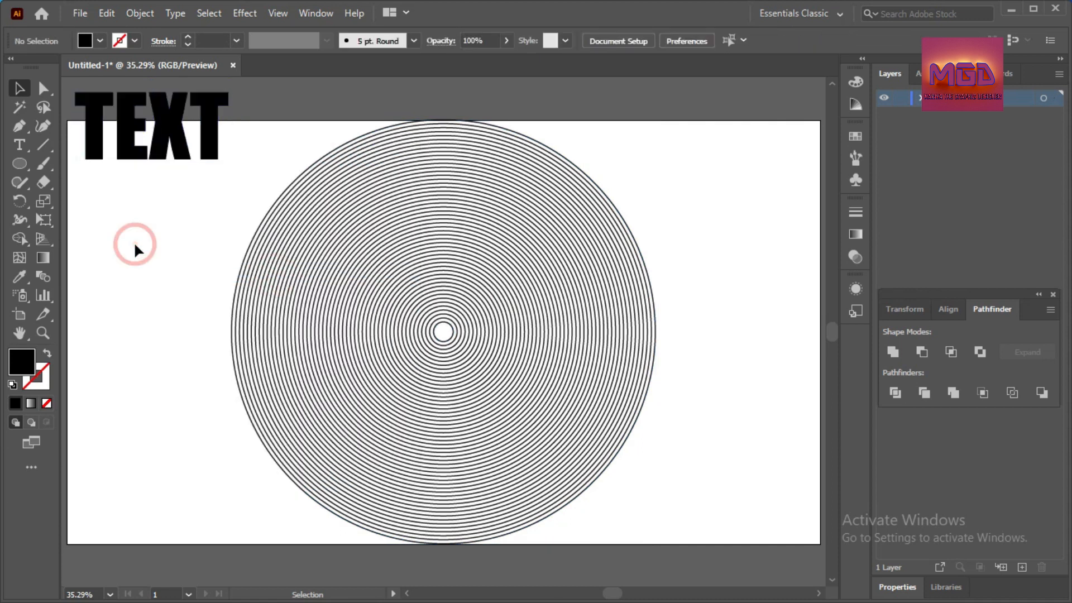
# Expand the circle blend with Object, Fill and Stroke included, and deselect it.
pyautogui.moveTo(283, 153); pyautogui.dragTo(428, 383)
pyautogui.click(182, 287)
pyautogui.click(321, 292)
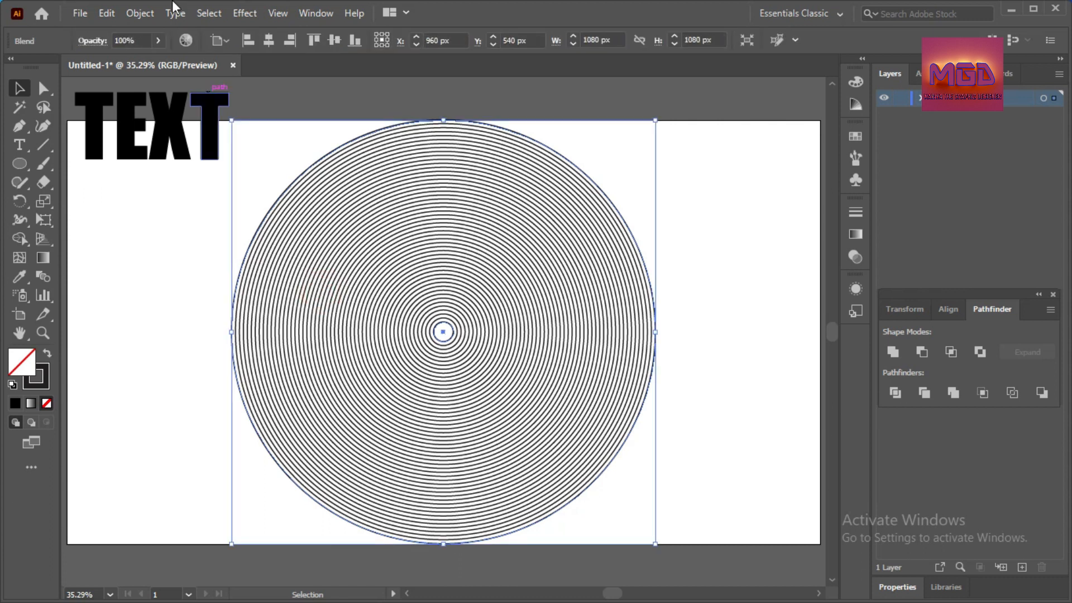
pyautogui.click(139, 12)
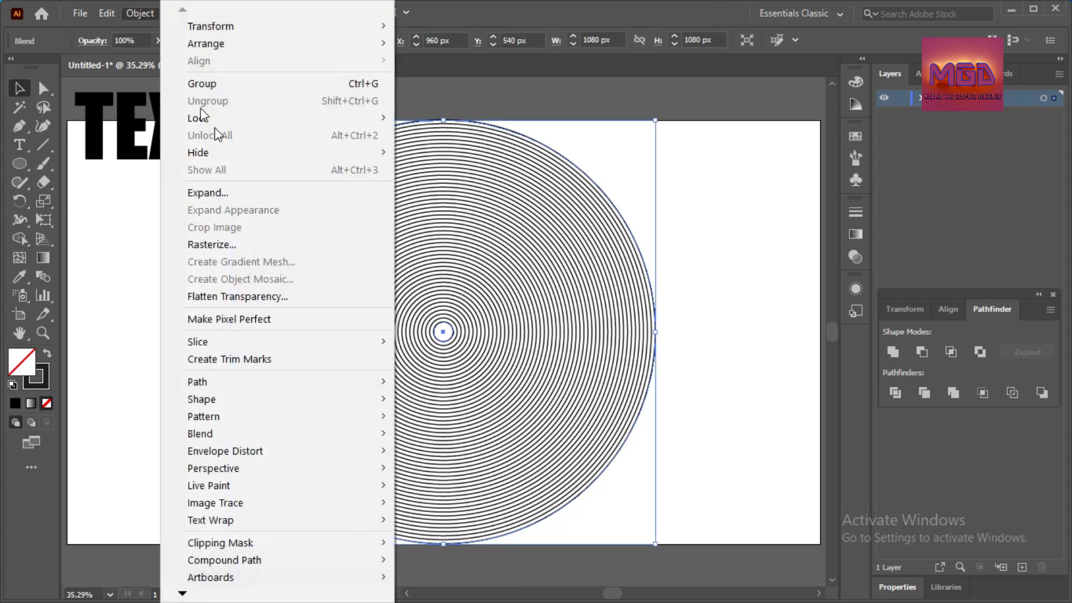
pyautogui.click(222, 191)
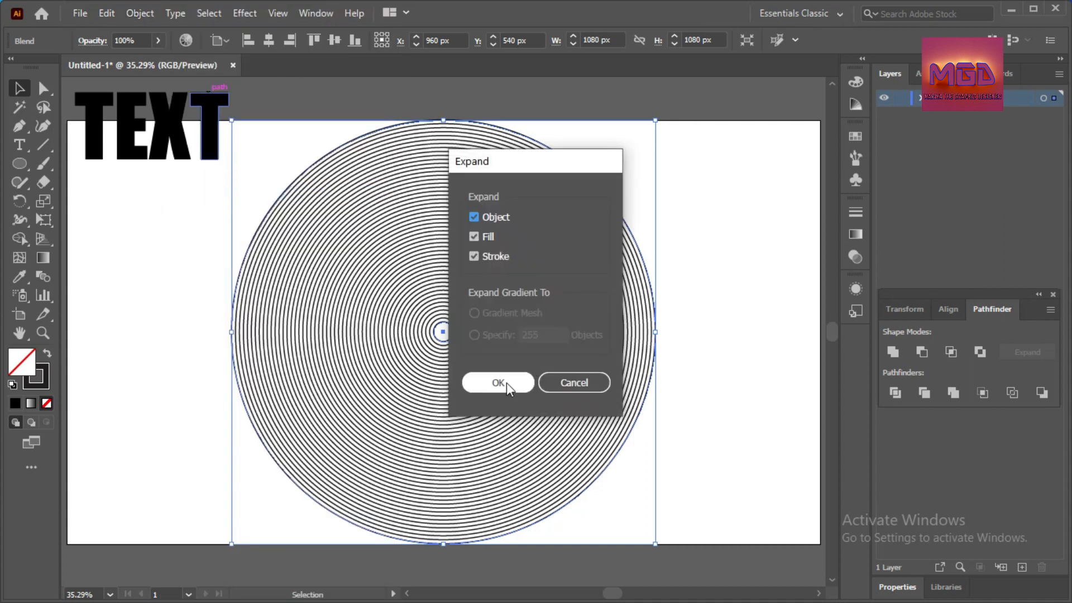
pyautogui.click(506, 383)
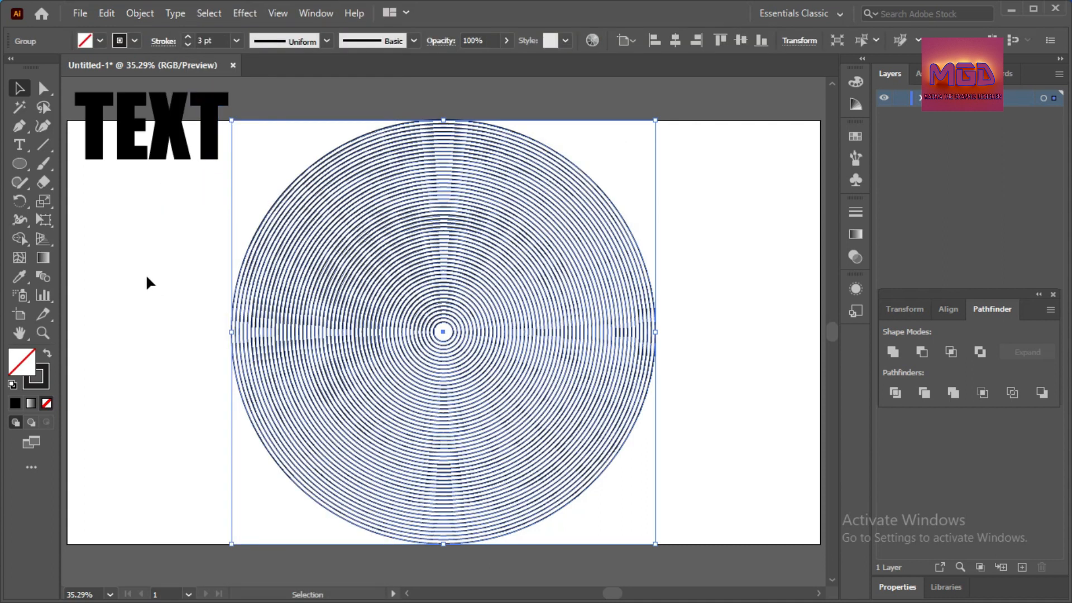
pyautogui.click(145, 278)
# Move the TEXT lettering onto the lower right part of the concentric circles.
pyautogui.moveTo(180, 134); pyautogui.dragTo(179, 135)
pyautogui.moveTo(268, 249); pyautogui.dragTo(533, 459)
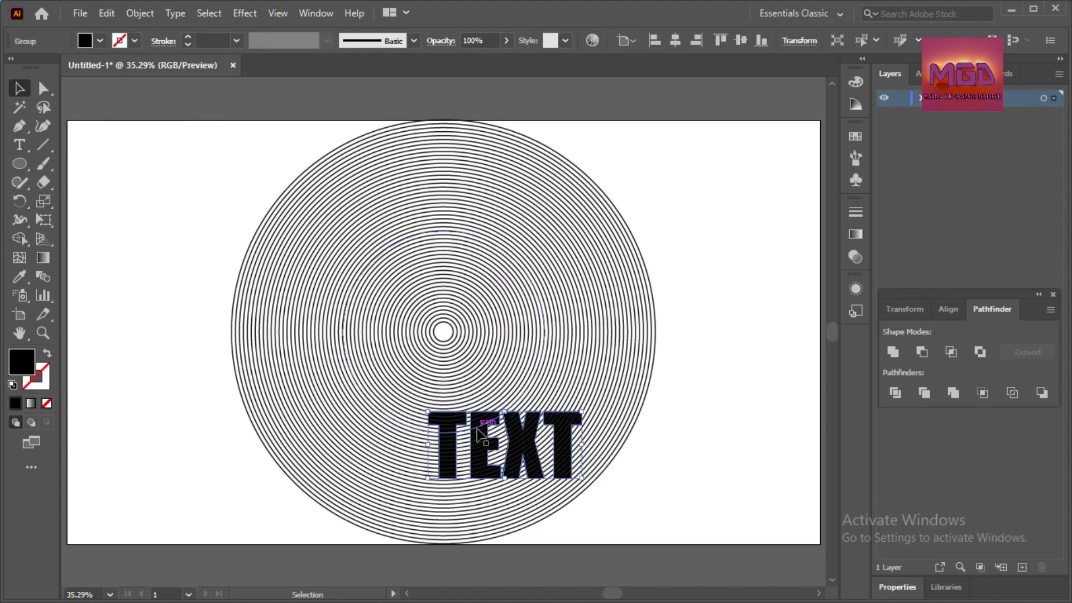
# Send the expanded circle group to the back, behind the TEXT lettering, and deselect it.
pyautogui.click(447, 428)
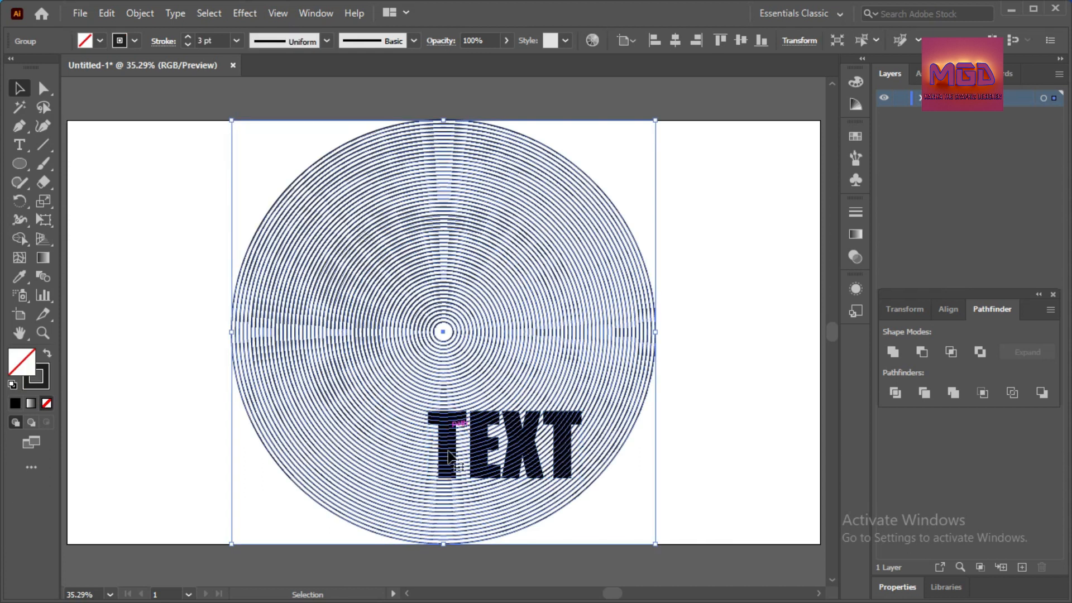
pyautogui.click(732, 403)
pyautogui.click(524, 323)
pyautogui.rightClick(524, 323)
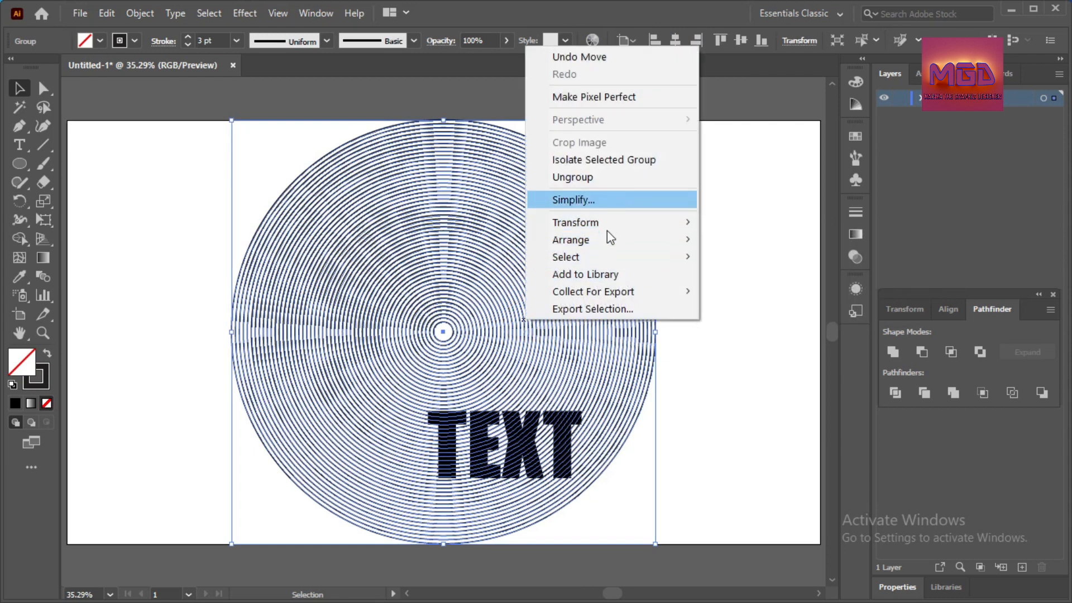
pyautogui.moveTo(605, 245)
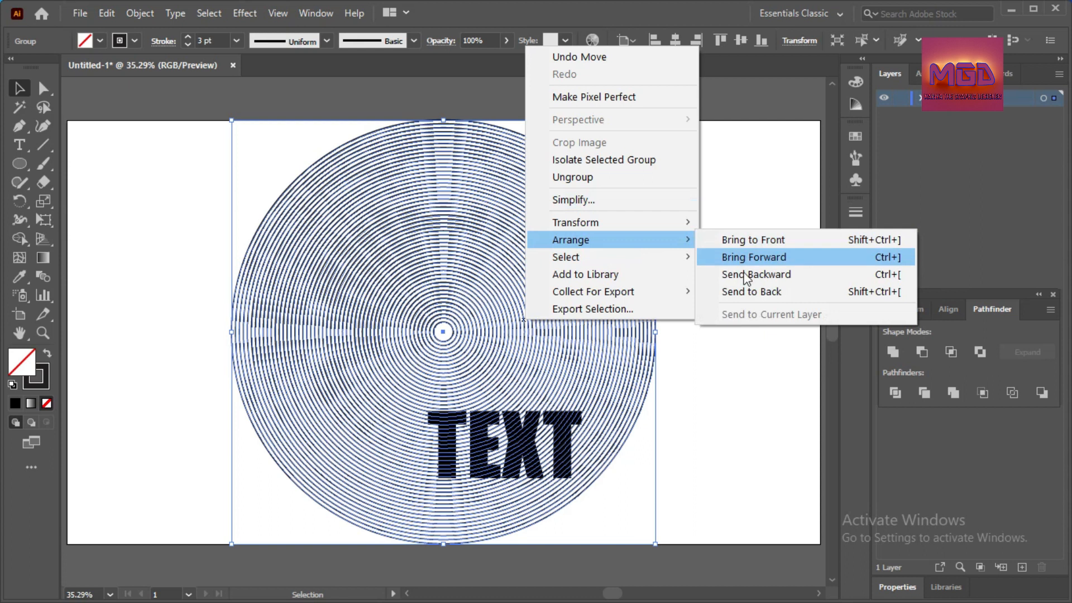
pyautogui.click(745, 290)
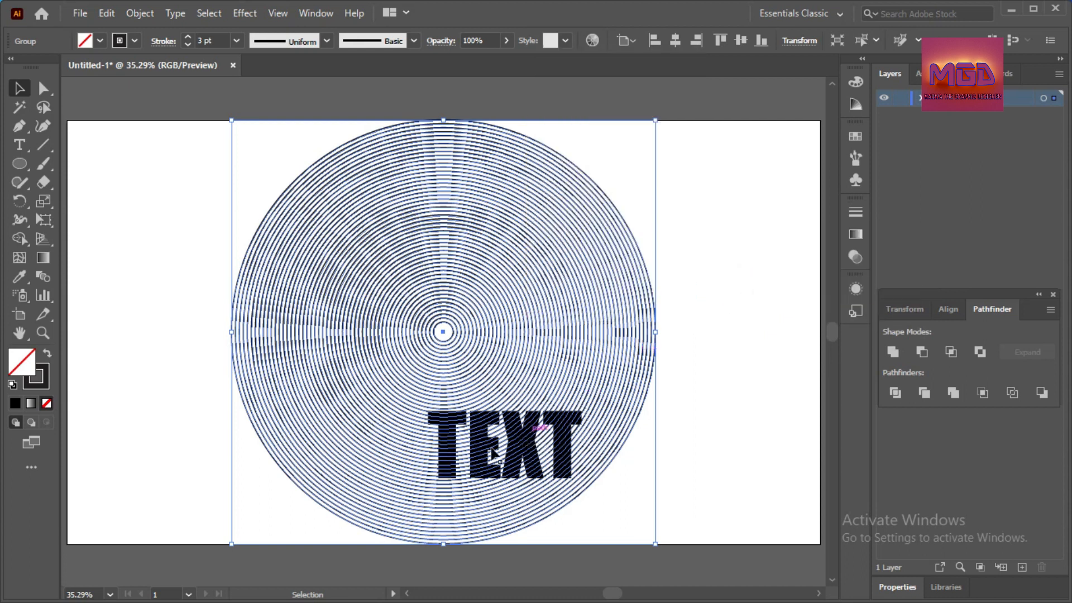
pyautogui.click(752, 386)
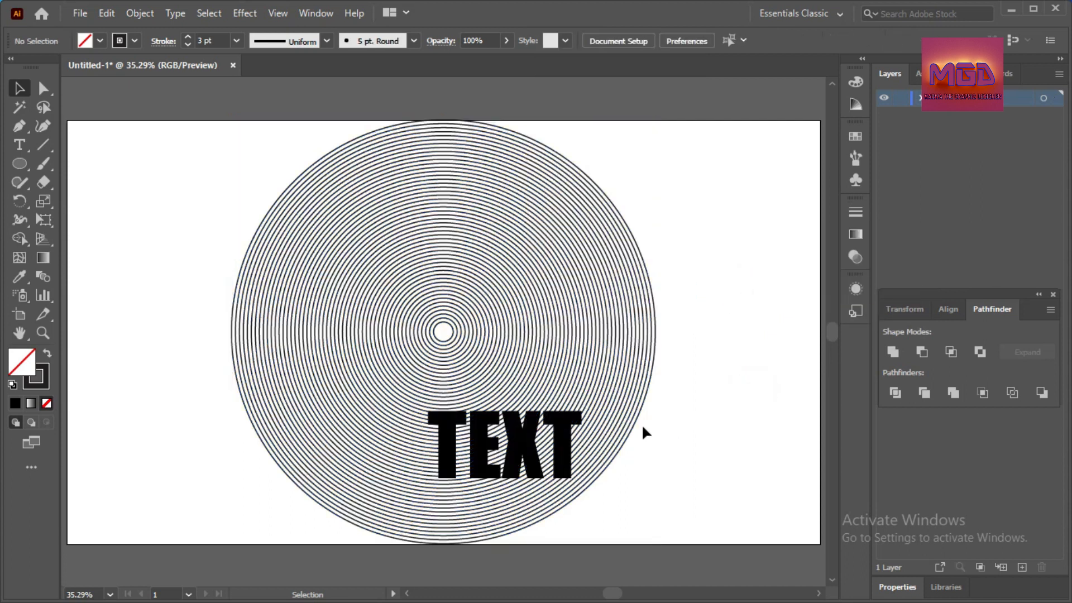
pyautogui.click(570, 433)
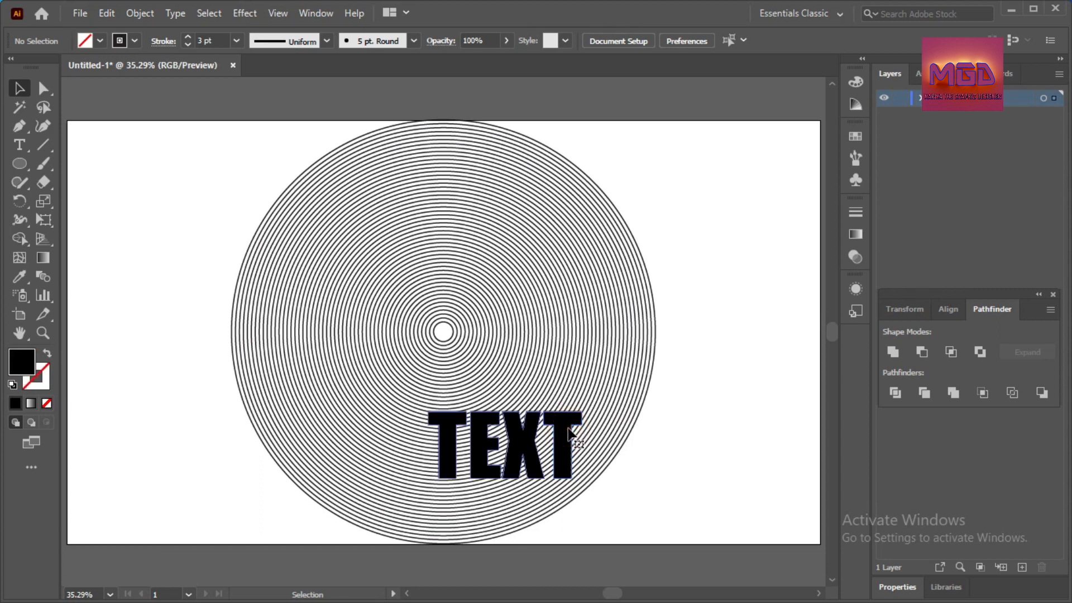
pyautogui.rightClick(569, 434)
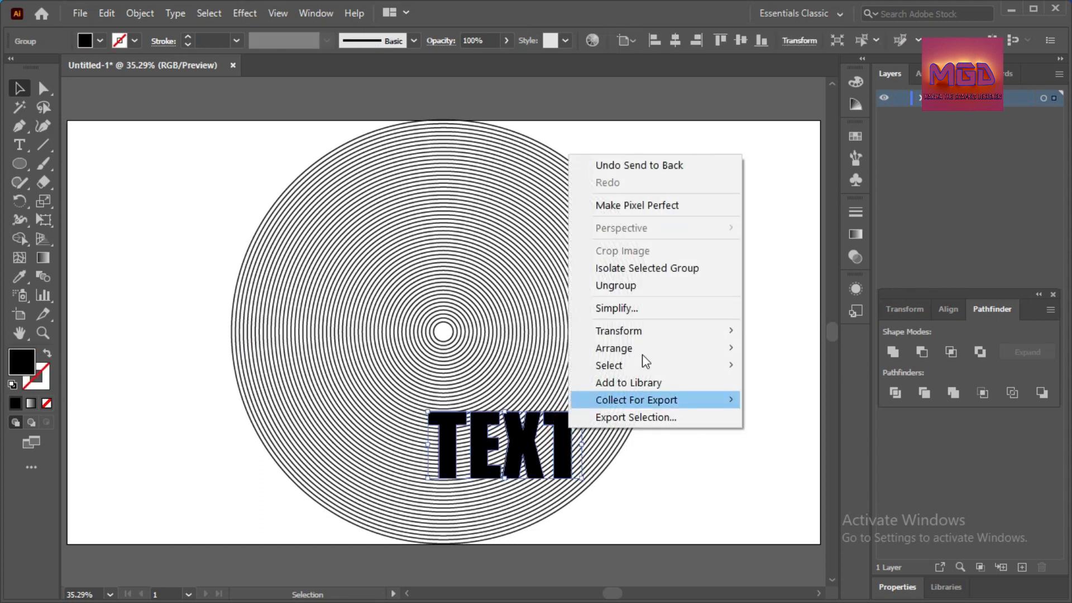
pyautogui.moveTo(645, 349)
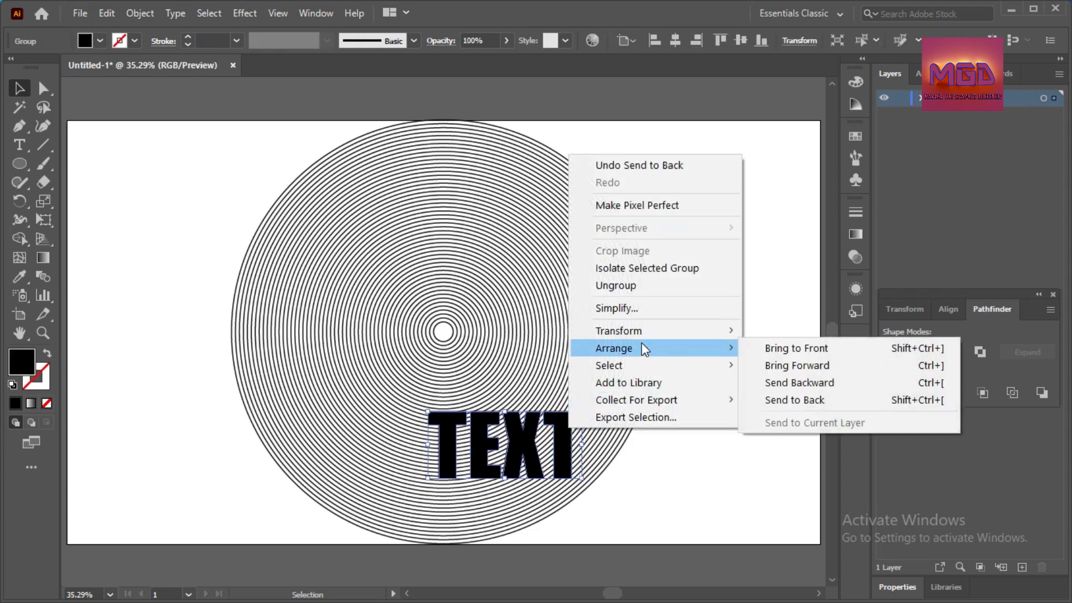
pyautogui.moveTo(641, 325)
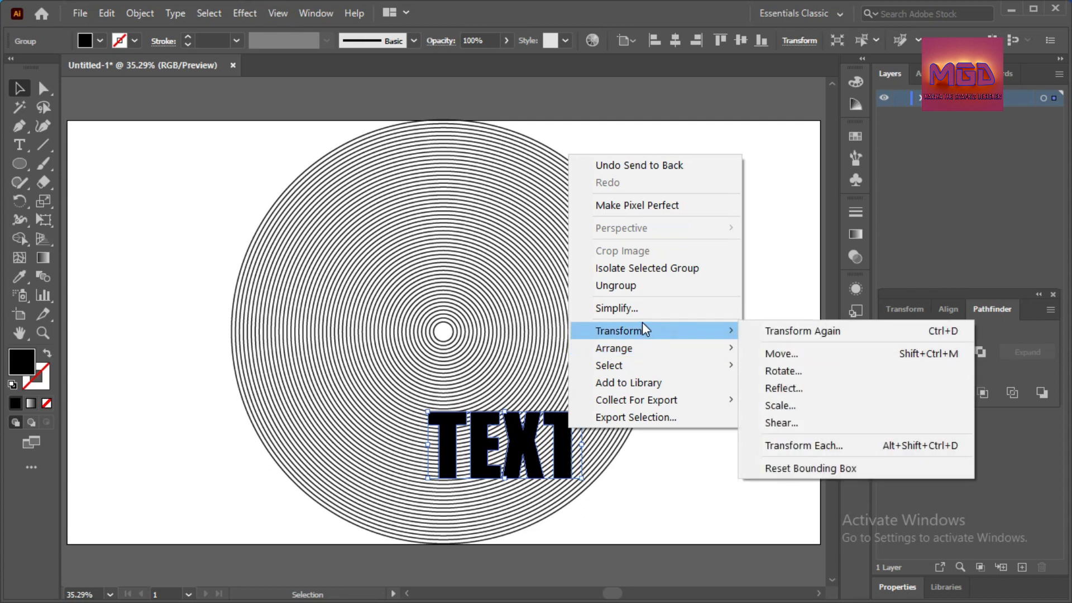
pyautogui.click(224, 226)
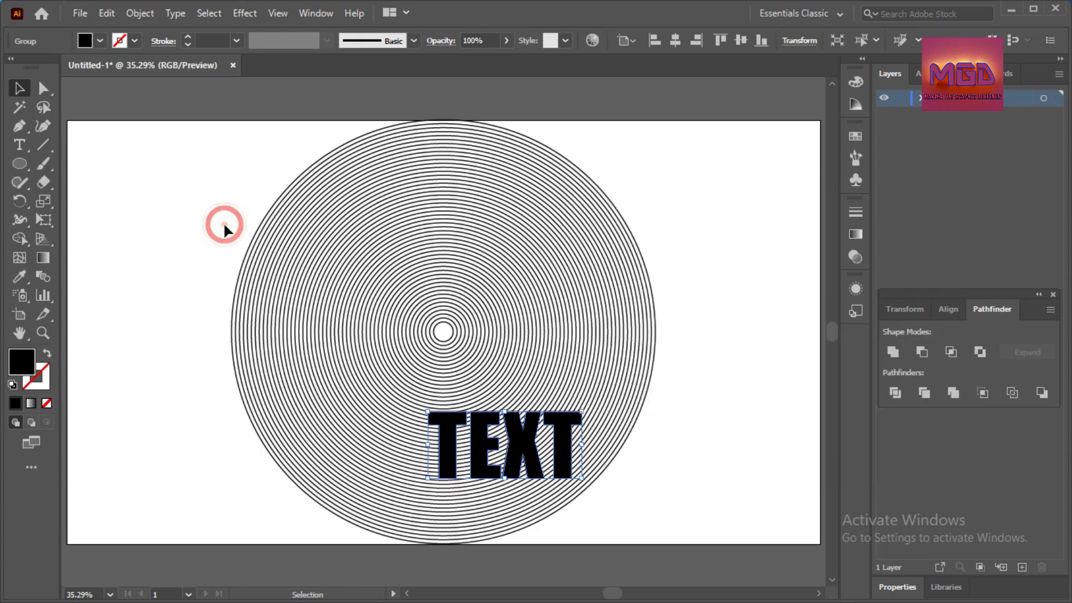
# Enlarge the TEXT lettering toward its lower right and upper left corners, keeping it inside the large circle, and deselect it.
pyautogui.click(593, 431)
pyautogui.click(559, 421)
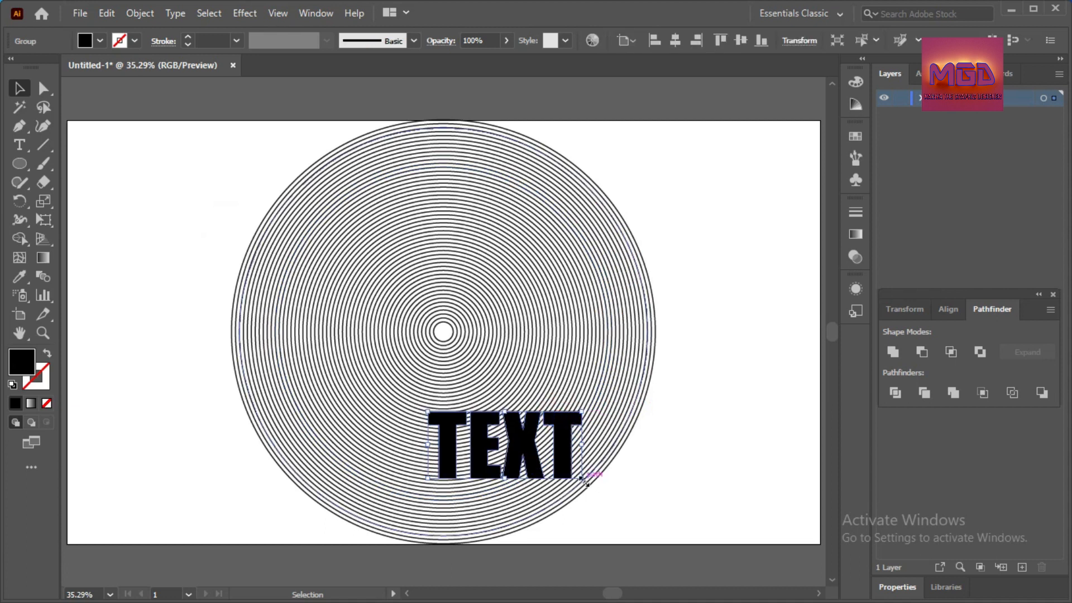
pyautogui.moveTo(580, 478); pyautogui.dragTo(596, 504)
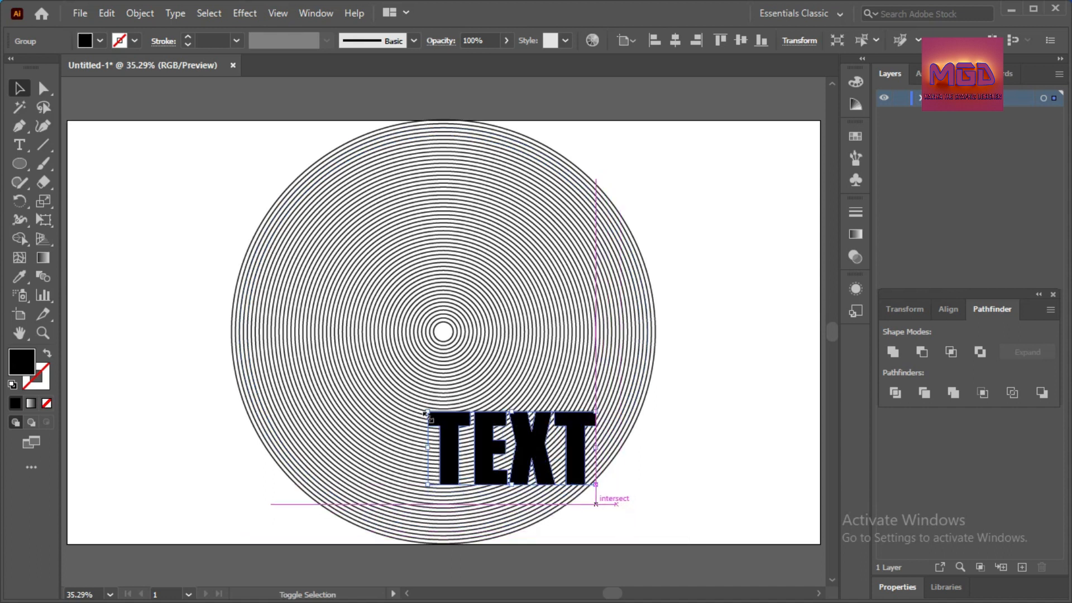
pyautogui.moveTo(428, 413); pyautogui.dragTo(394, 394)
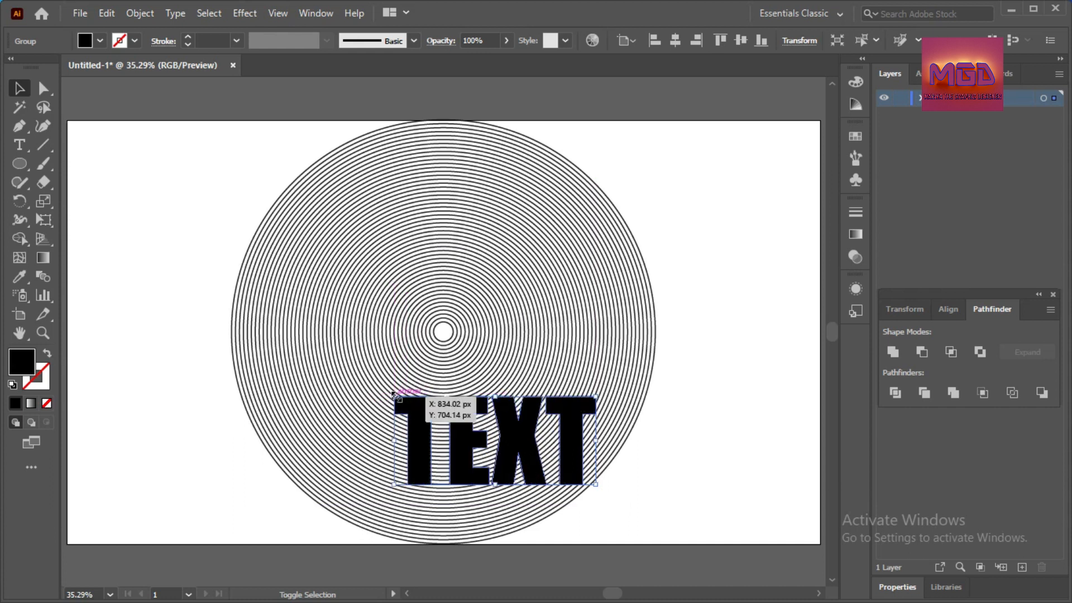
pyautogui.click(747, 360)
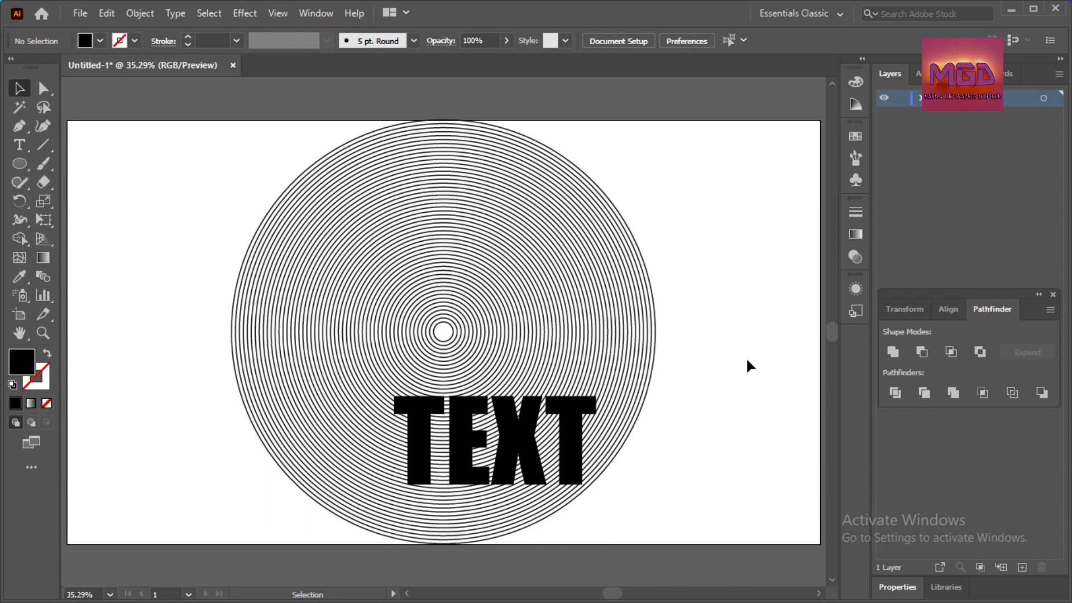
# Apply the Pathfinder Outline operation to the circle group and the TEXT lettering together, and deselect the result.
pyautogui.click(323, 182)
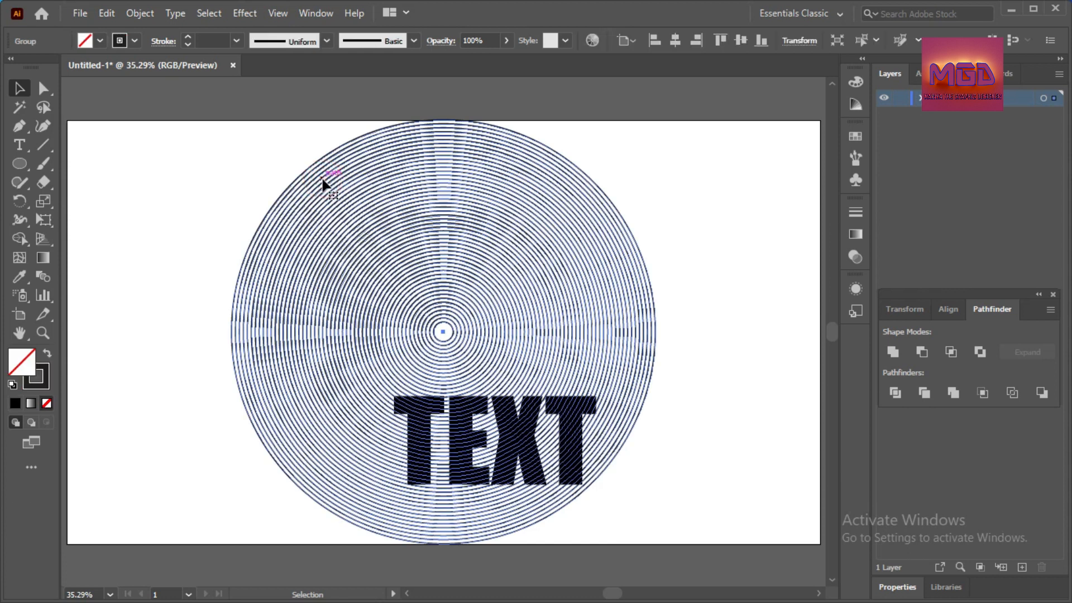
pyautogui.click(214, 149)
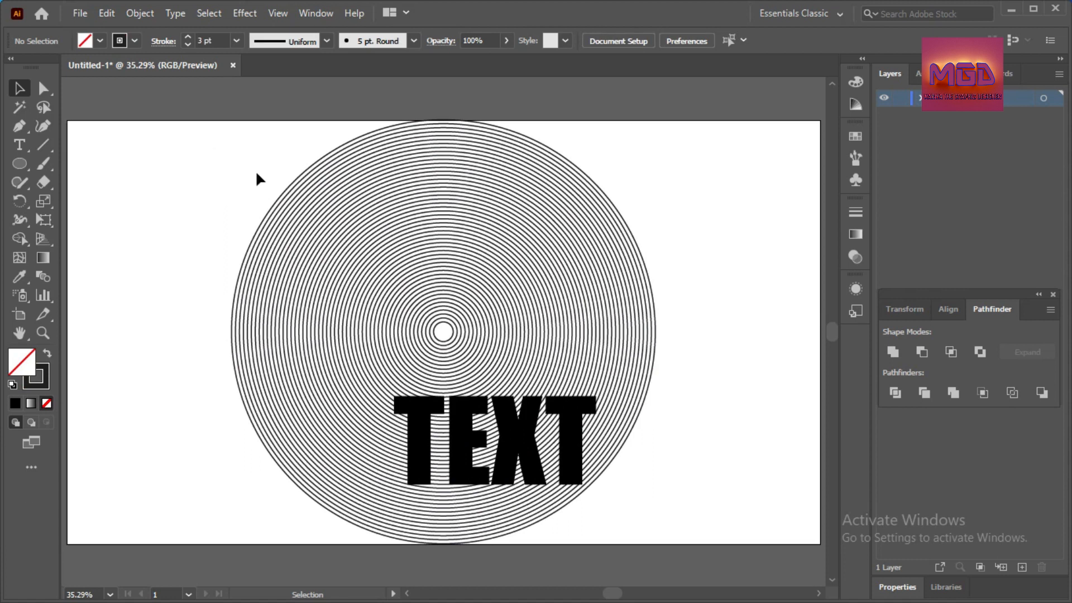
pyautogui.moveTo(256, 173); pyautogui.dragTo(519, 449)
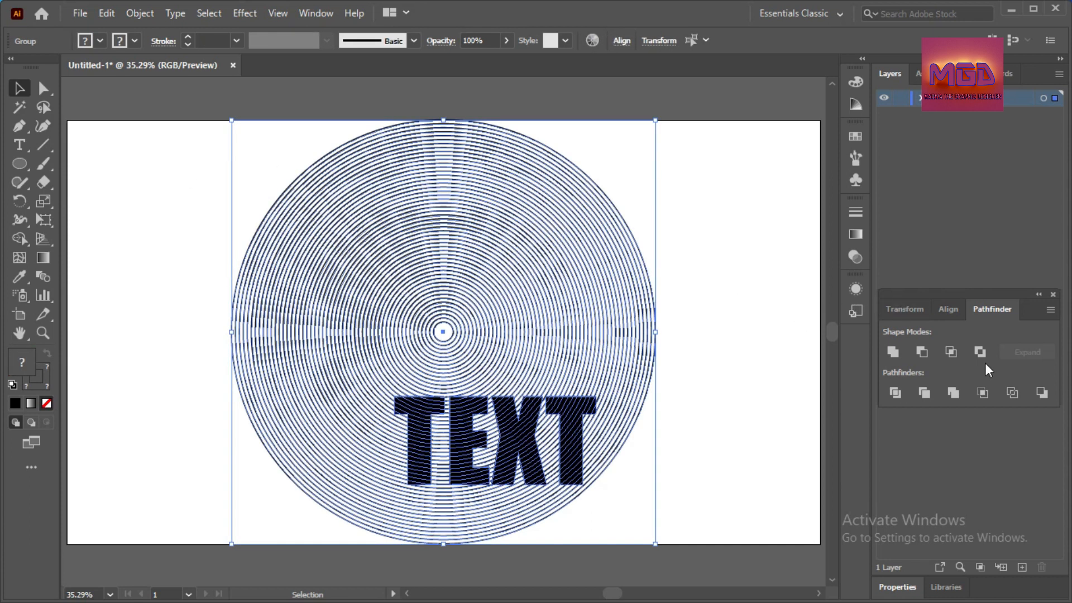
pyautogui.click(1009, 394)
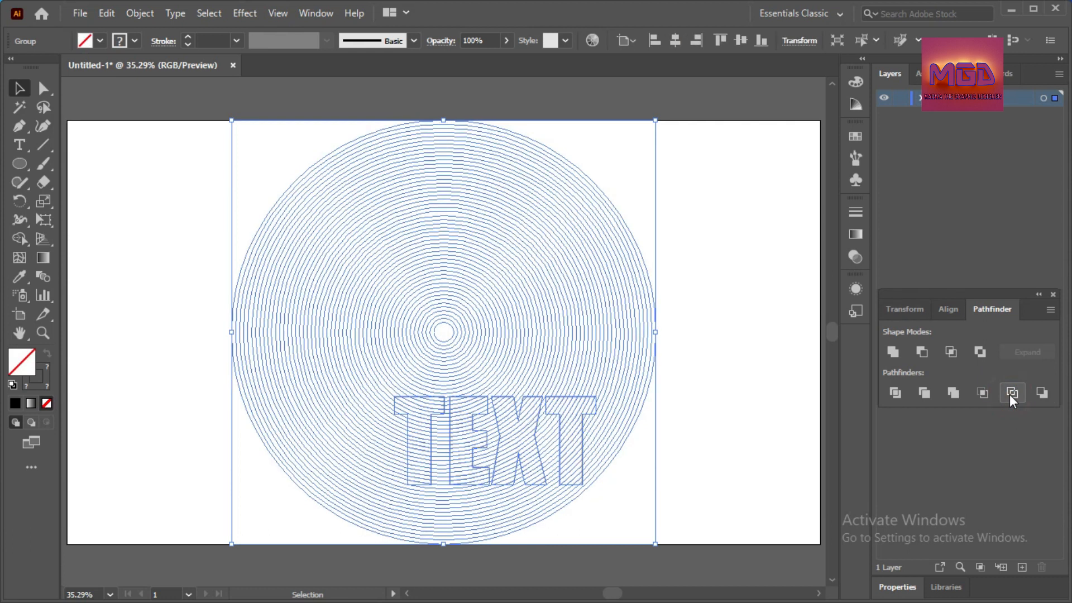
pyautogui.click(707, 320)
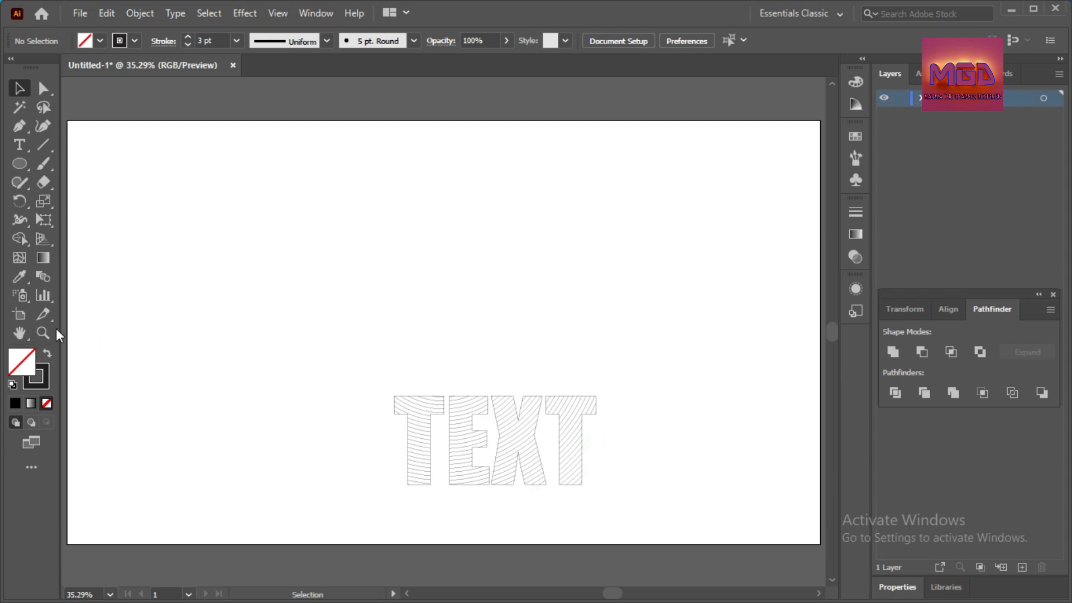
# Switch the document to Outline view and ungroup the combined circle and lettering paths.
pyautogui.hotkey('ctrl', 'y')
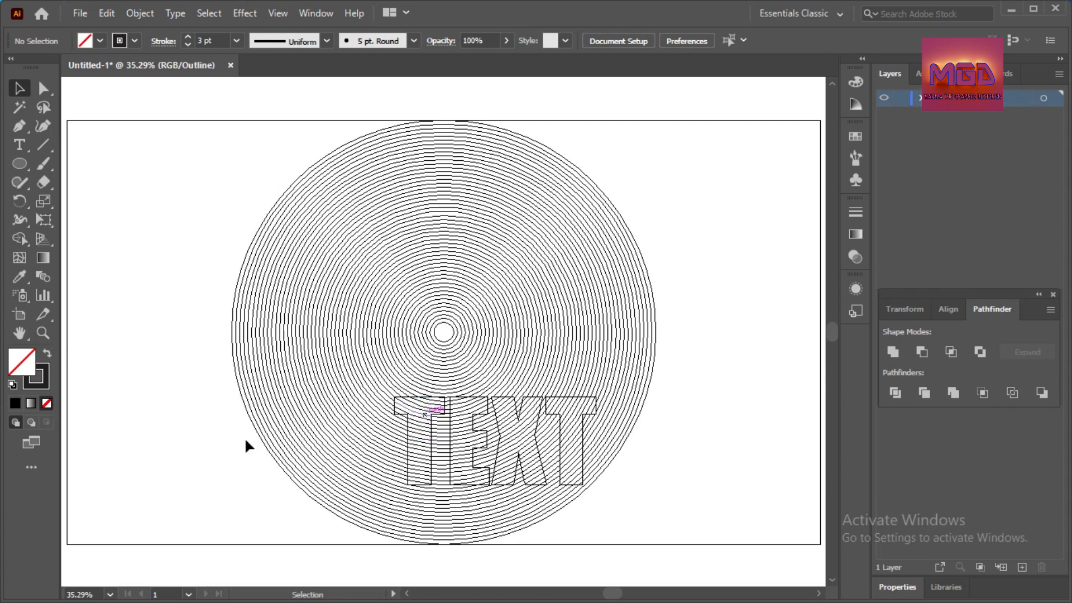
pyautogui.click(42, 333)
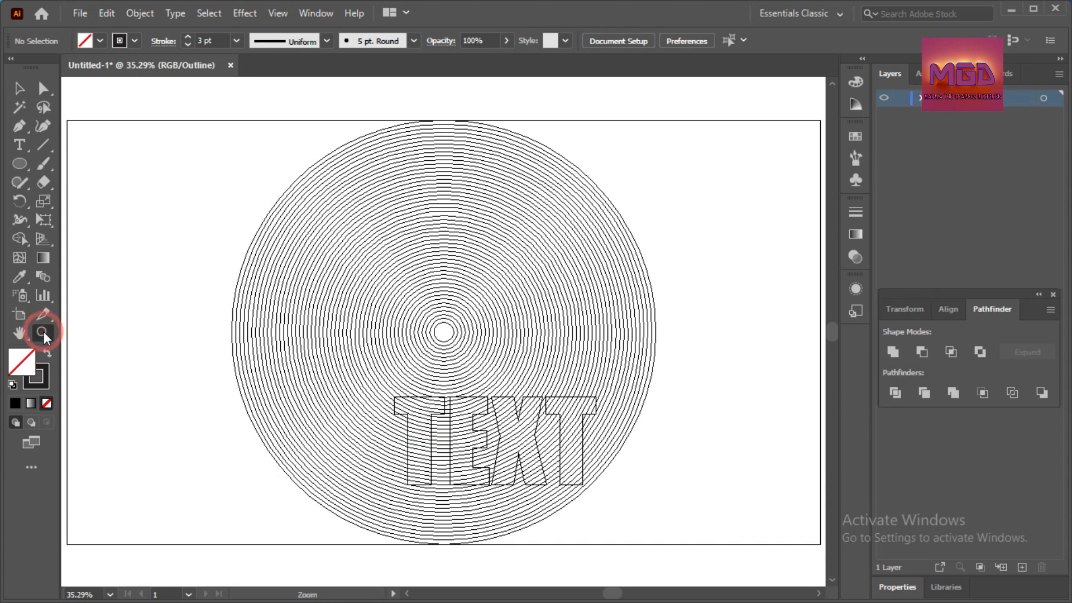
pyautogui.click(433, 410)
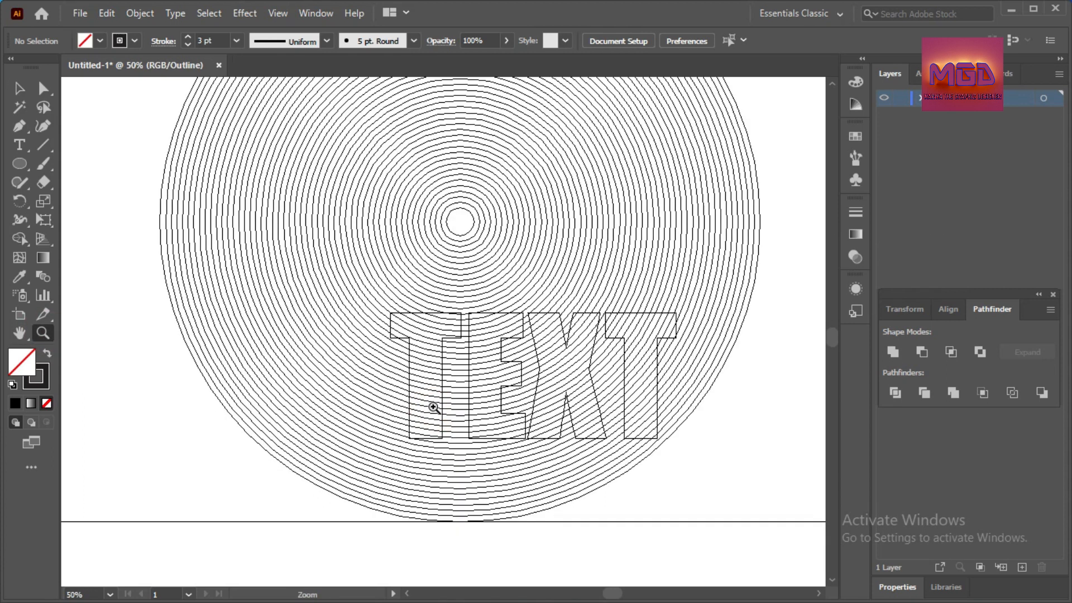
pyautogui.click(436, 340)
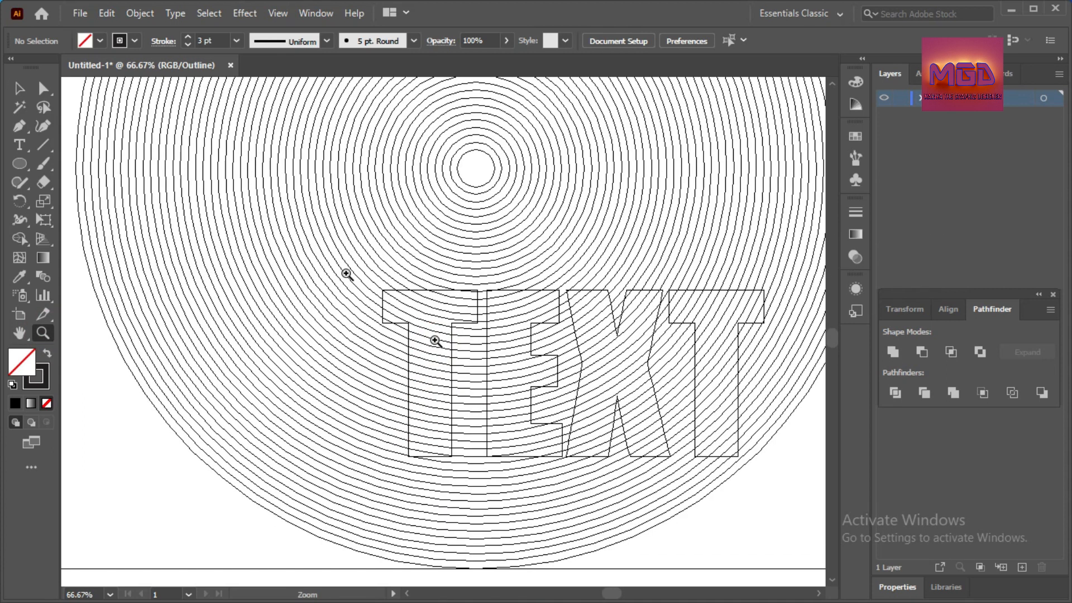
pyautogui.click(19, 89)
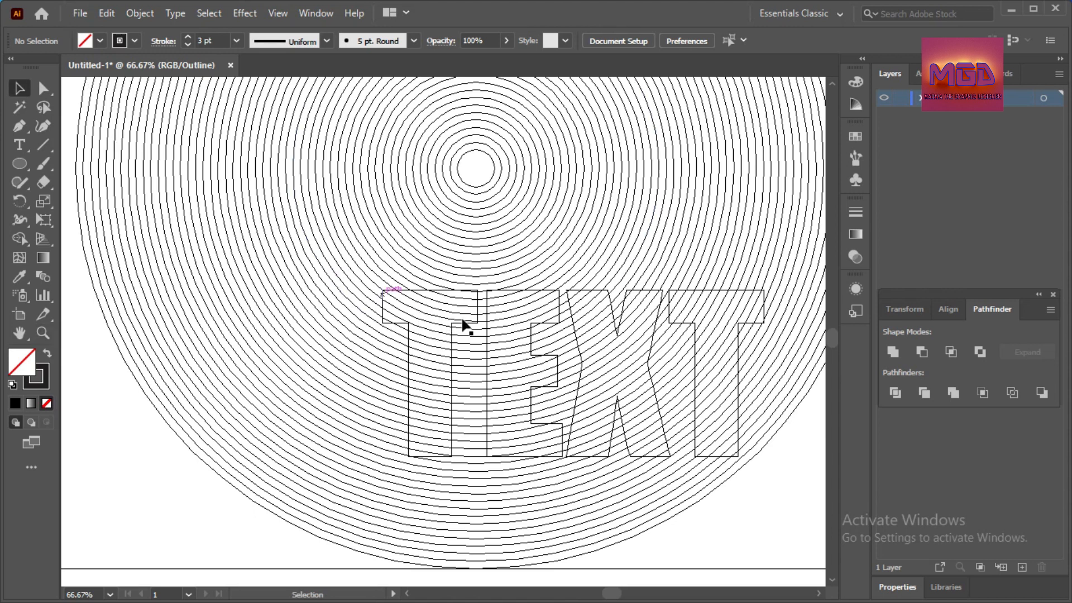
pyautogui.click(444, 305)
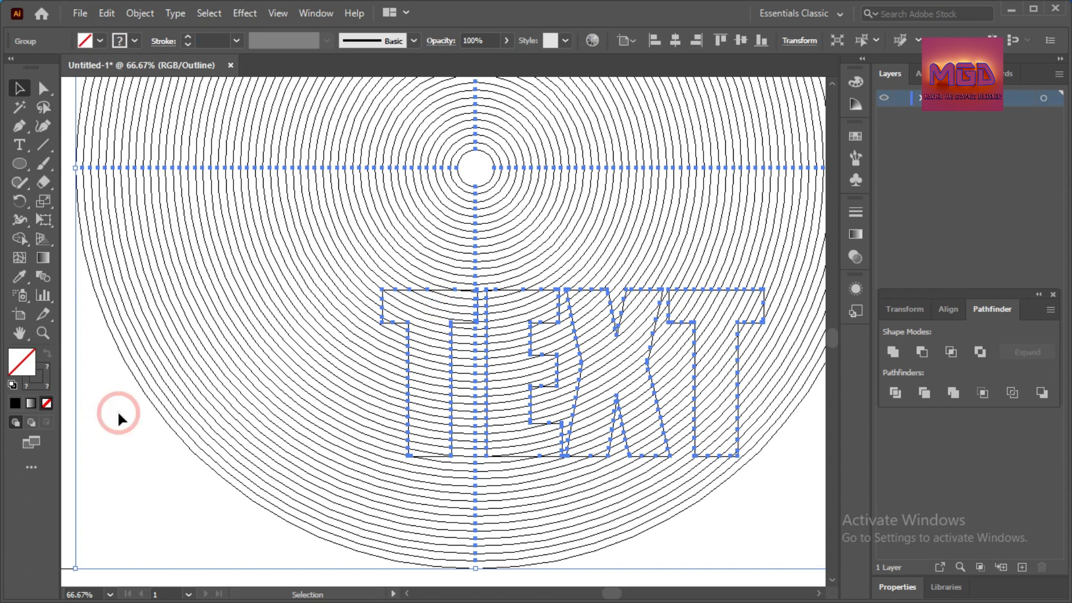
pyautogui.click(299, 151)
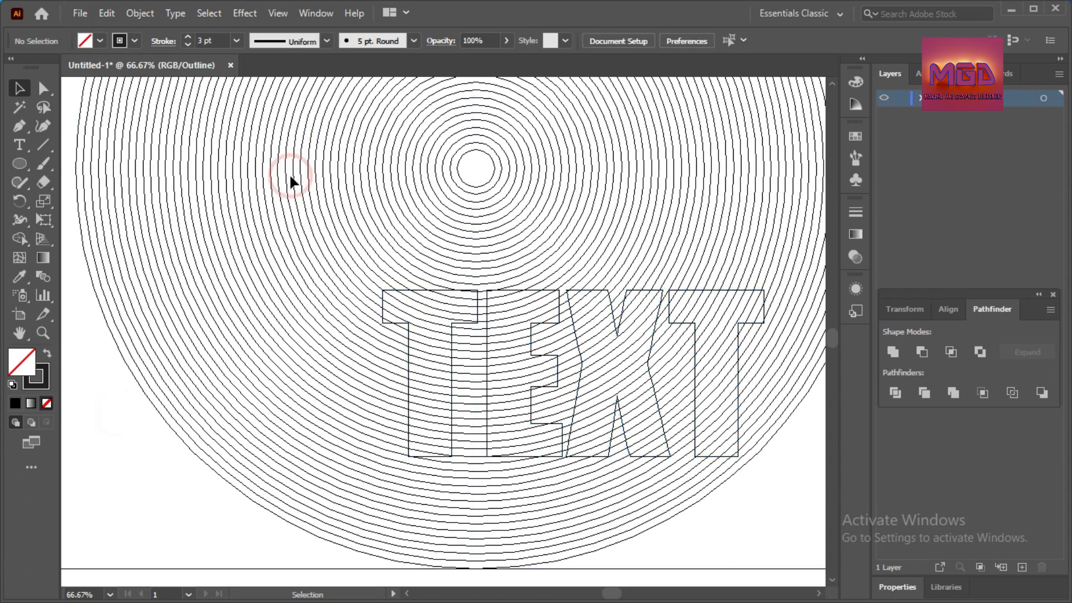
pyautogui.click(279, 179)
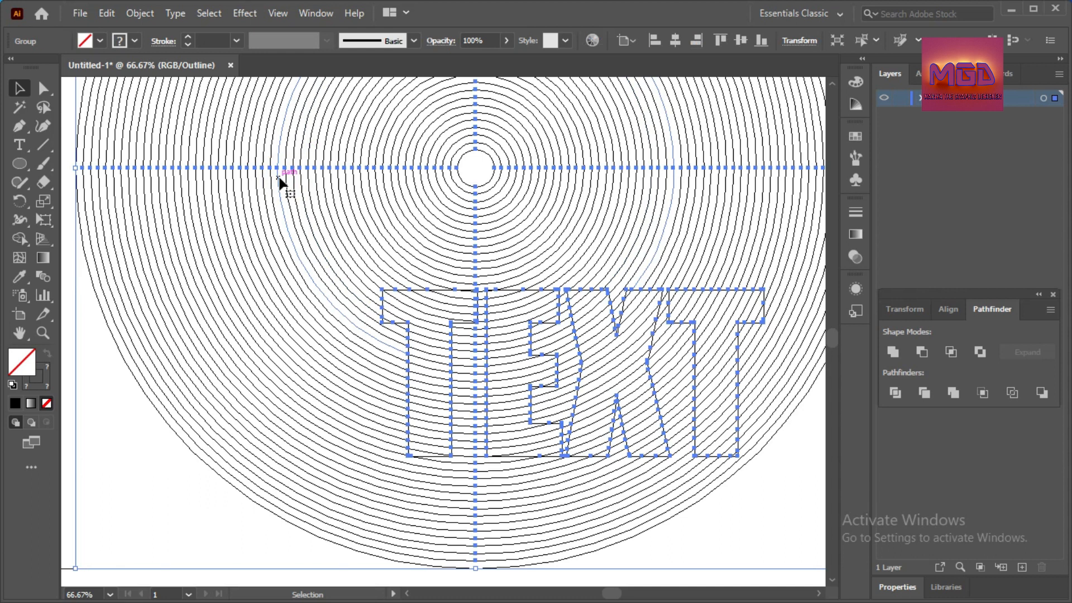
pyautogui.rightClick(279, 178)
pyautogui.click(324, 309)
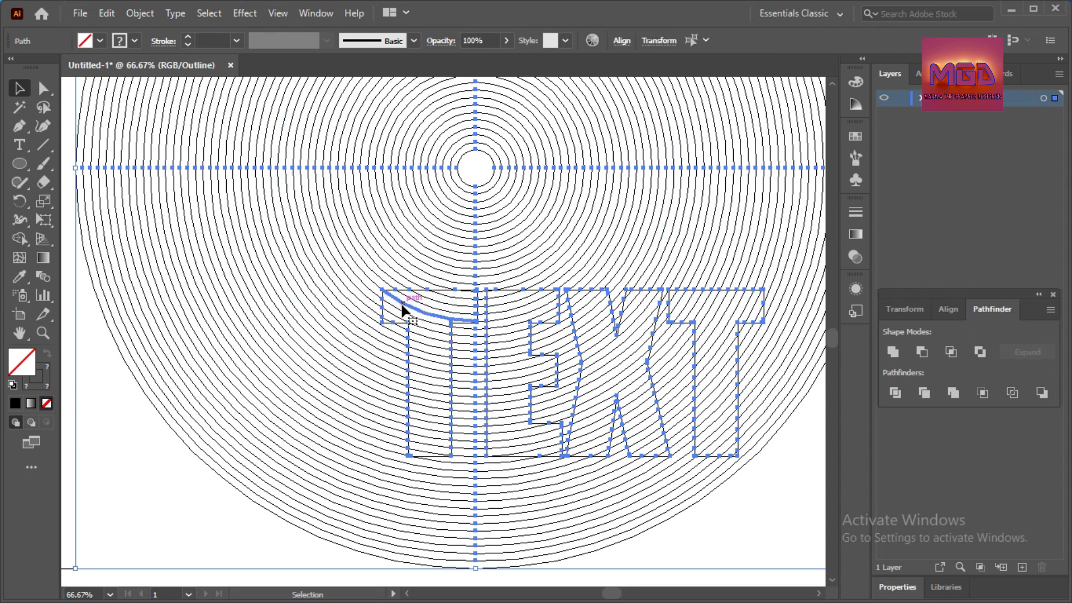
pyautogui.click(68, 378)
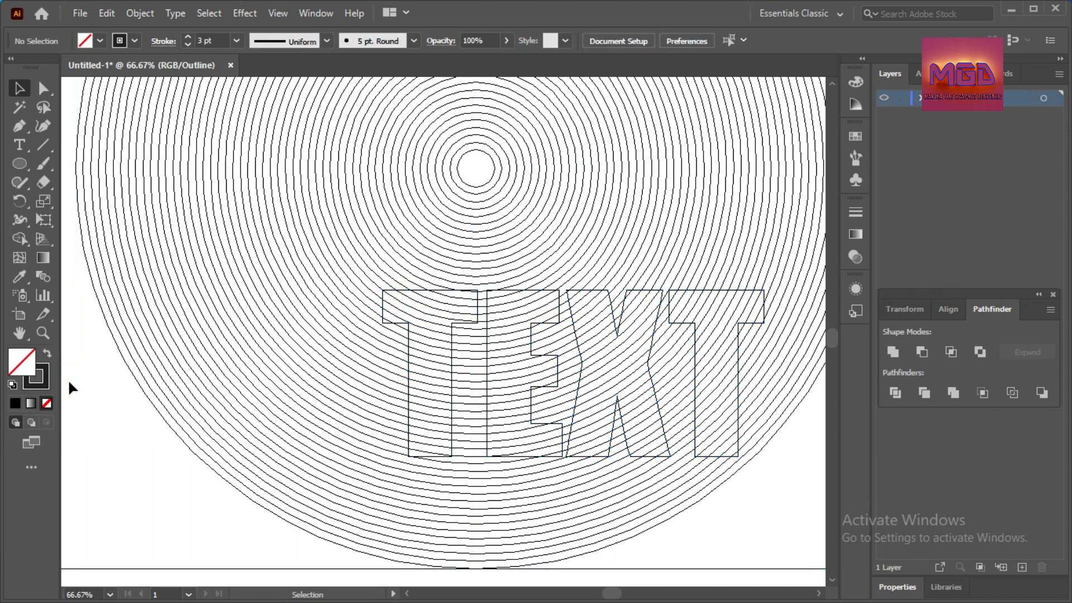
# Select all paths with the same attributes as a line inside the TEXT lettering and group them.
pyautogui.click(441, 314)
pyautogui.click(441, 314)
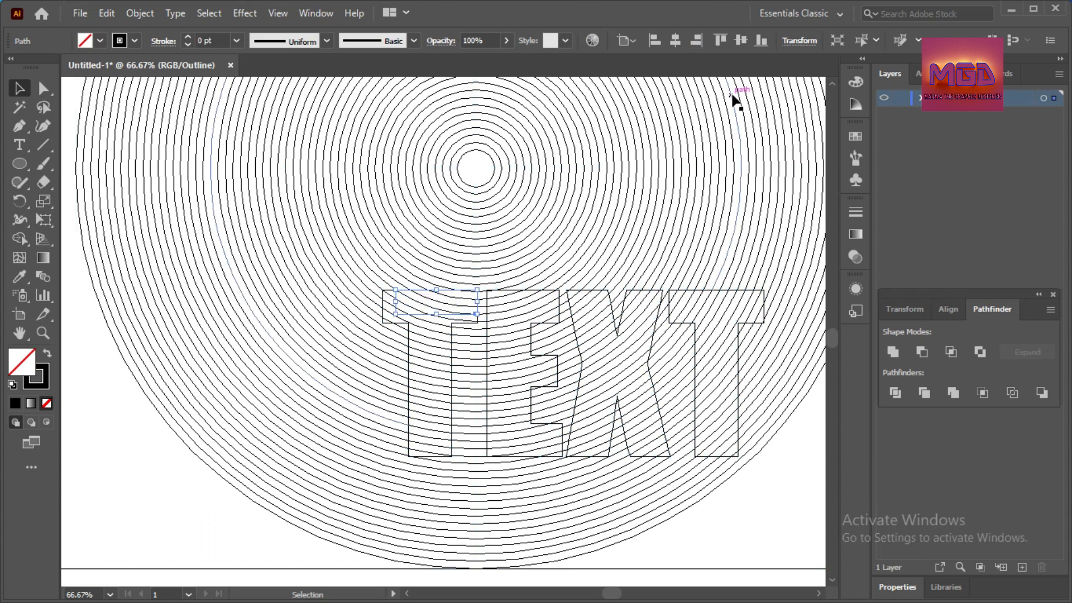
pyautogui.click(862, 40)
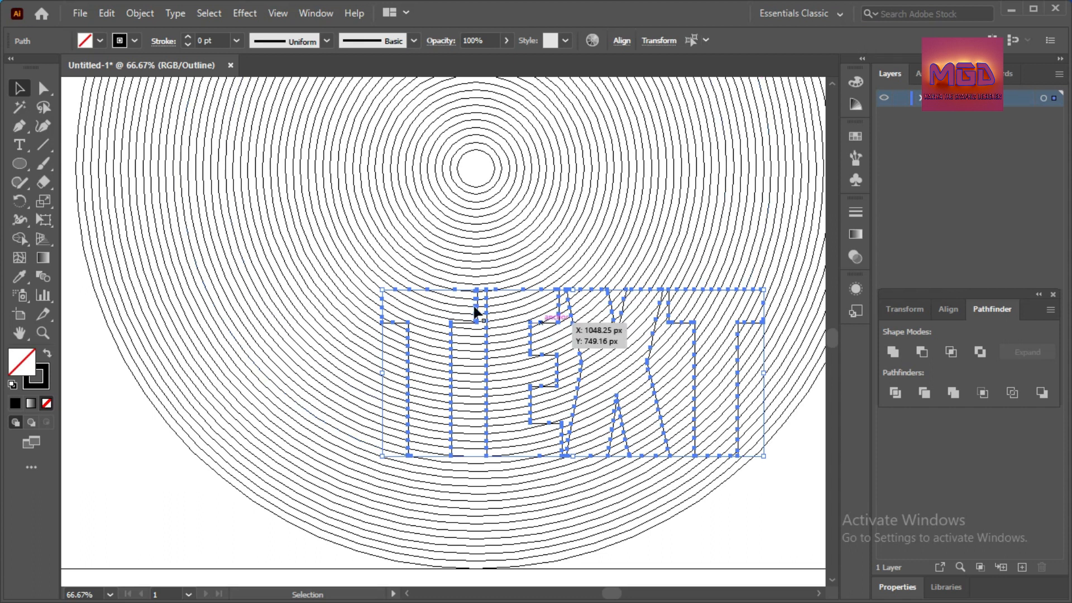
pyautogui.rightClick(512, 319)
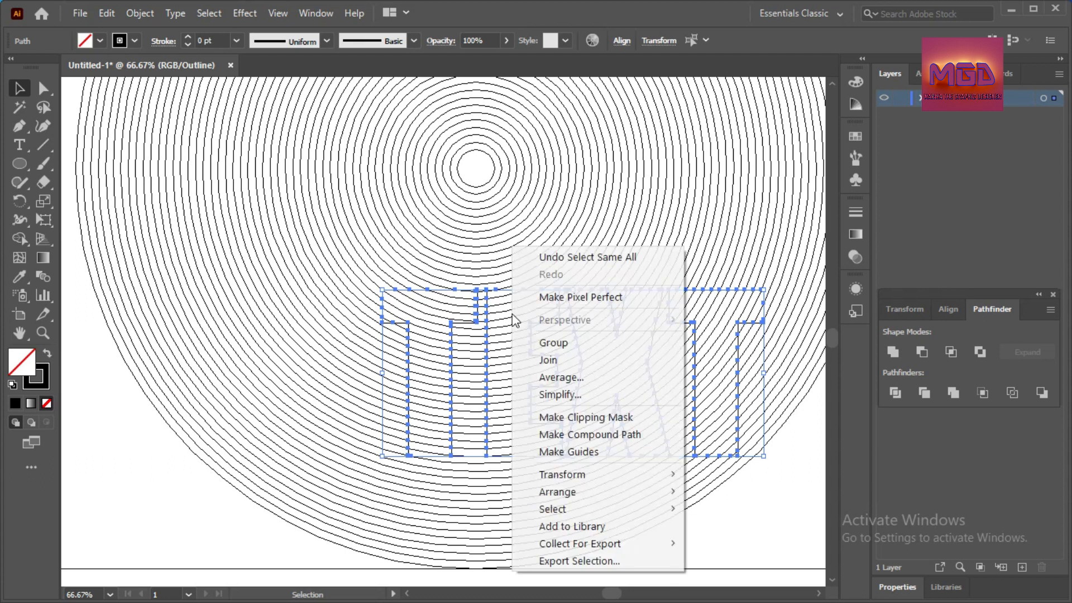
pyautogui.click(549, 342)
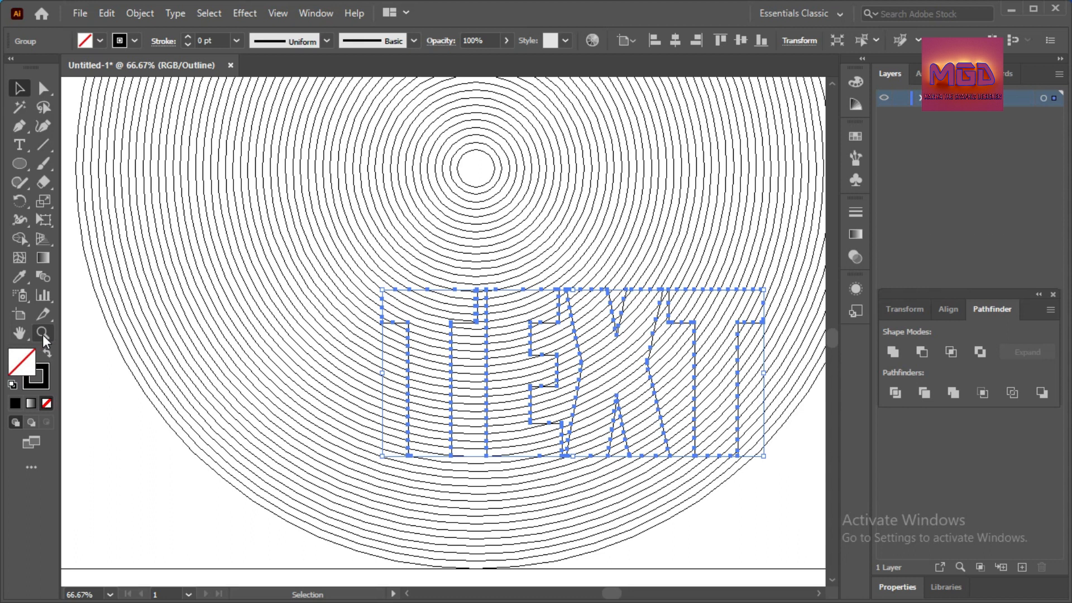
# Delete the outer concentric circle paths surrounding the TEXT lettering, keeping the lettering group.
pyautogui.click(112, 594)
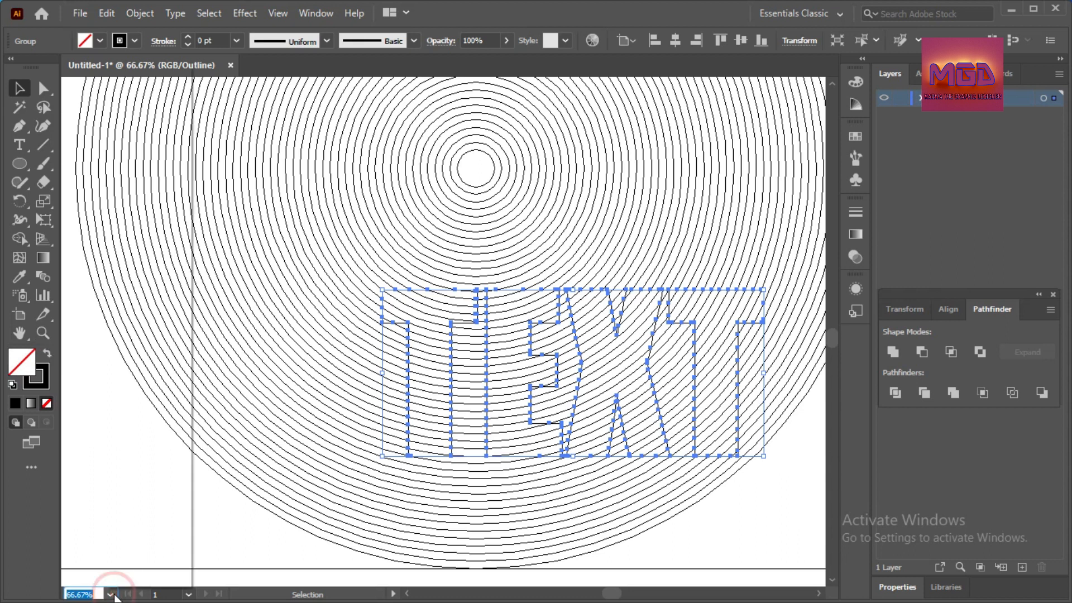
pyautogui.click(118, 581)
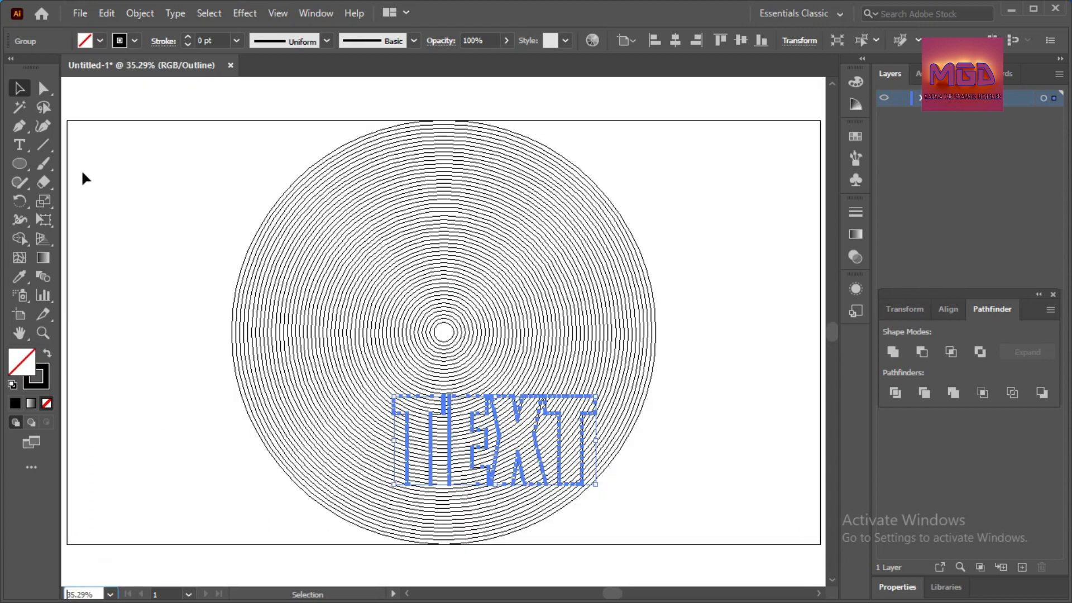
pyautogui.moveTo(239, 173); pyautogui.dragTo(409, 314)
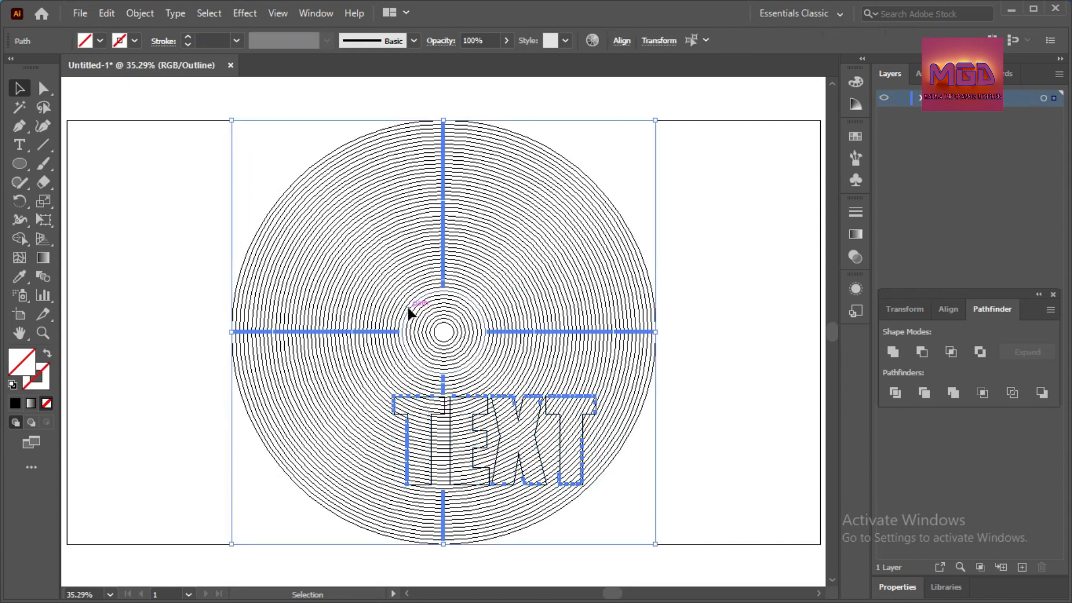
pyautogui.press('Delete')
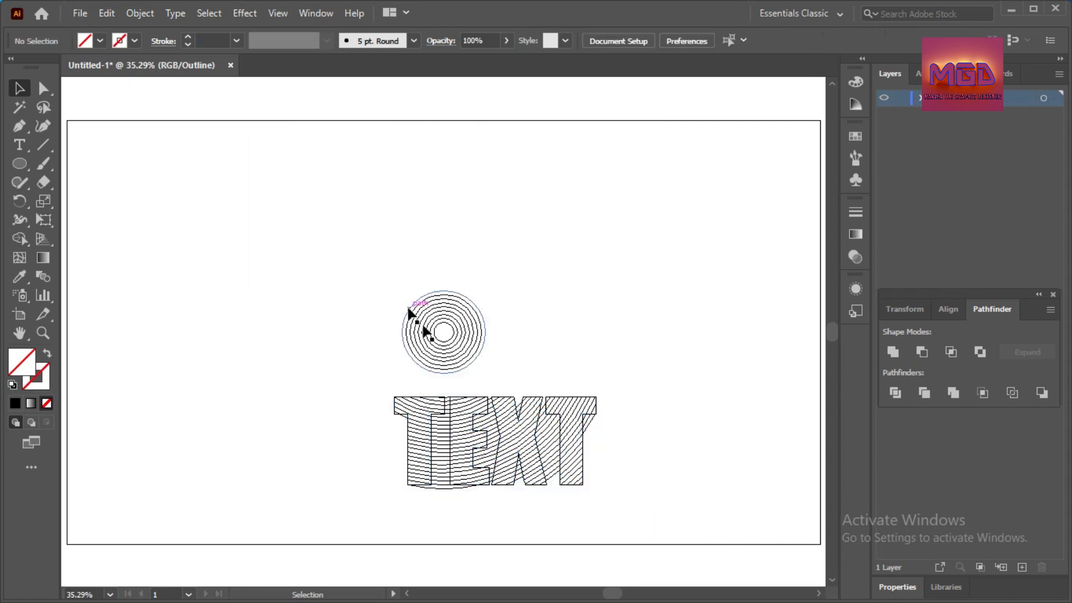
# Move the TEXT group to the artboard's upper left area and delete the leftover circles and line fragments.
pyautogui.moveTo(414, 402); pyautogui.dragTo(186, 189)
pyautogui.moveTo(406, 246); pyautogui.dragTo(579, 504)
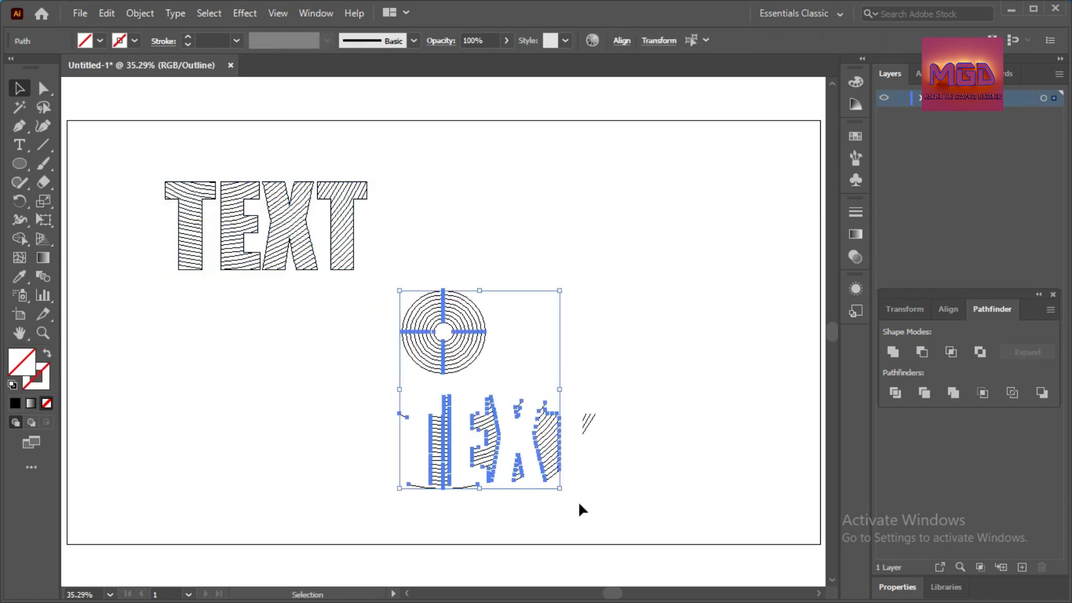
pyautogui.press('Delete')
pyautogui.moveTo(396, 365); pyautogui.dragTo(647, 463)
pyautogui.press('Delete')
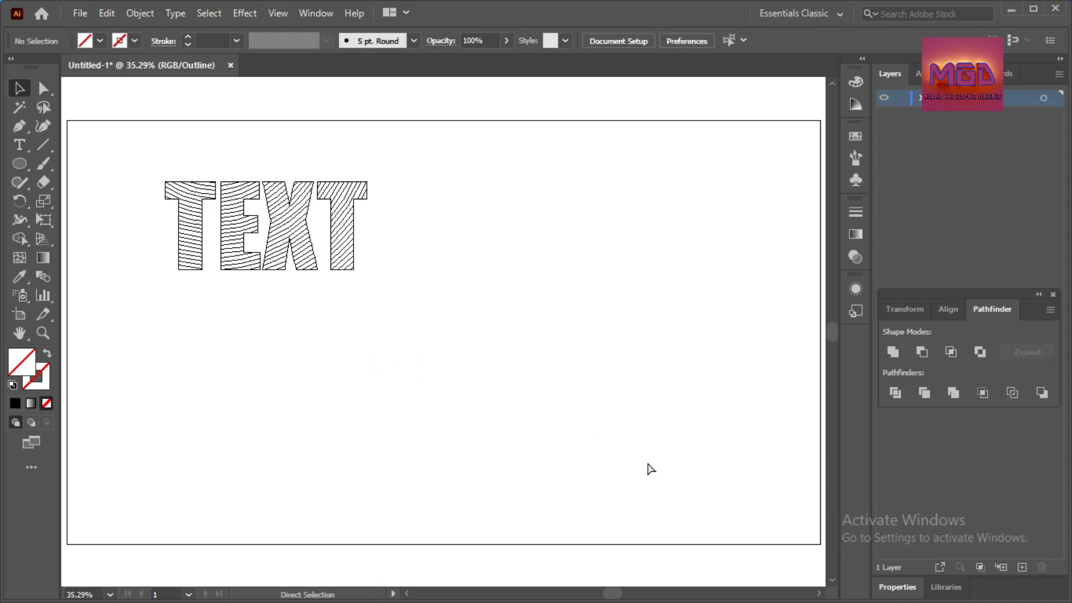
# Return the document to Preview mode and move the TEXT group to the artboard center at X 960 px, Y 540 px.
pyautogui.hotkey('ctrl', 'y')
pyautogui.moveTo(144, 166); pyautogui.dragTo(379, 327)
pyautogui.moveTo(296, 222); pyautogui.dragTo(474, 331)
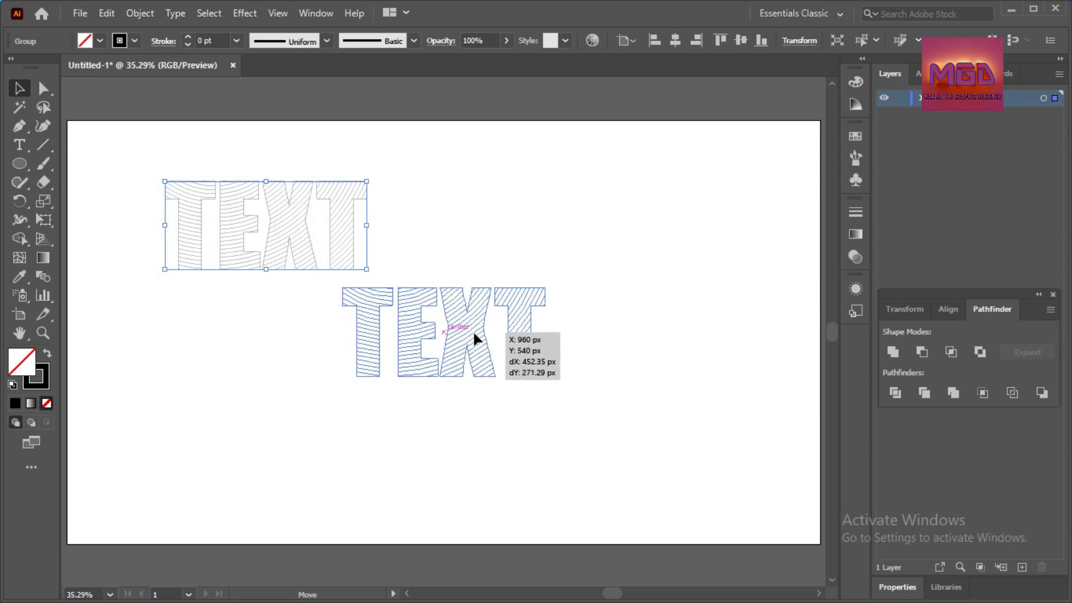
# Ungroup the TEXT lettering into separate paths and deselect them.
pyautogui.click(49, 334)
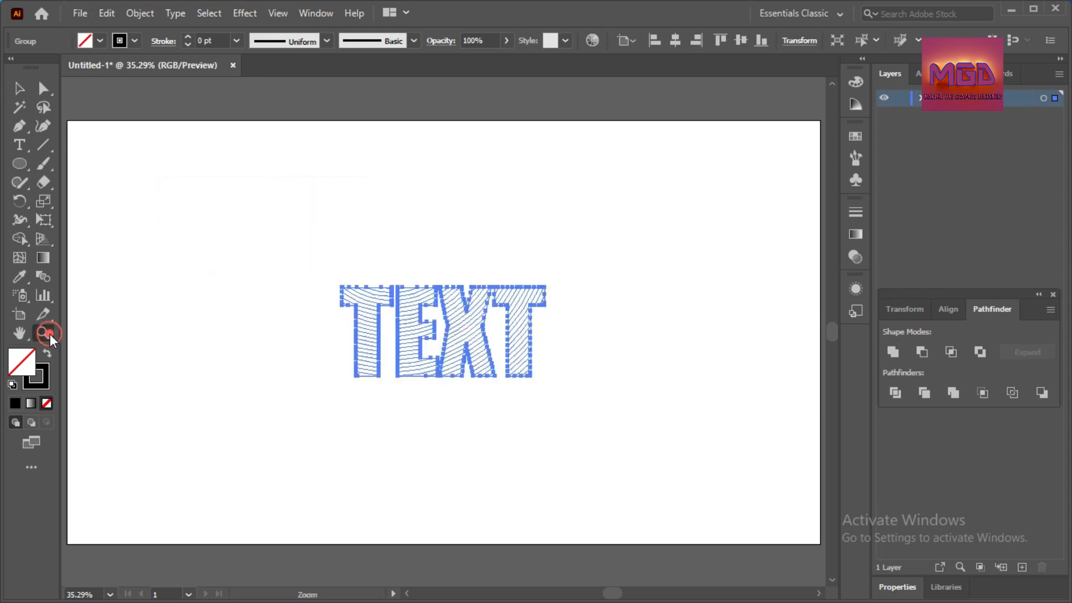
pyautogui.click(429, 327)
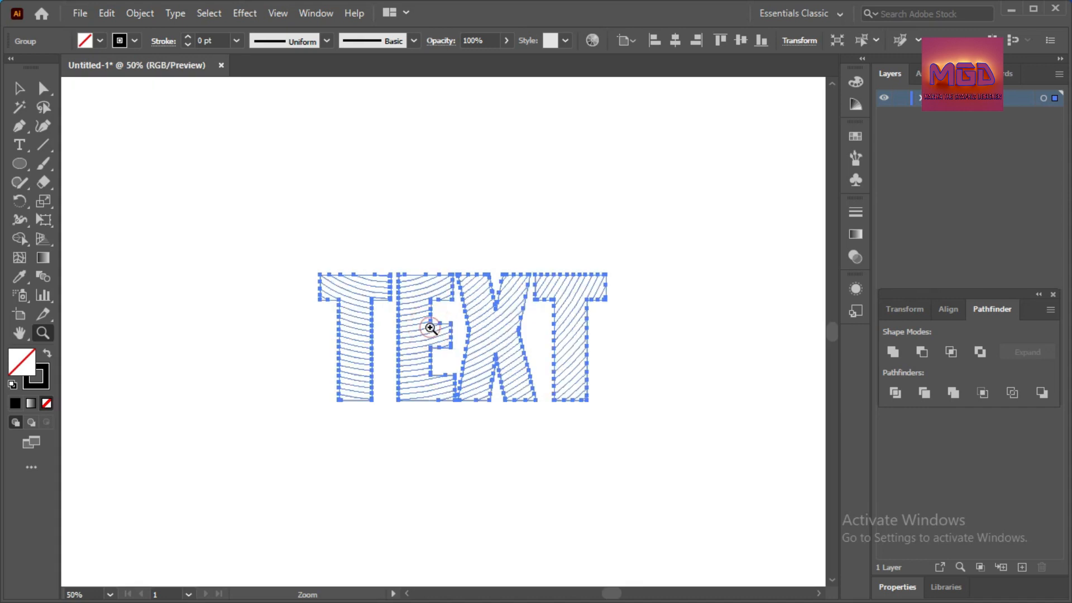
pyautogui.click(430, 328)
pyautogui.click(431, 328)
pyautogui.click(19, 89)
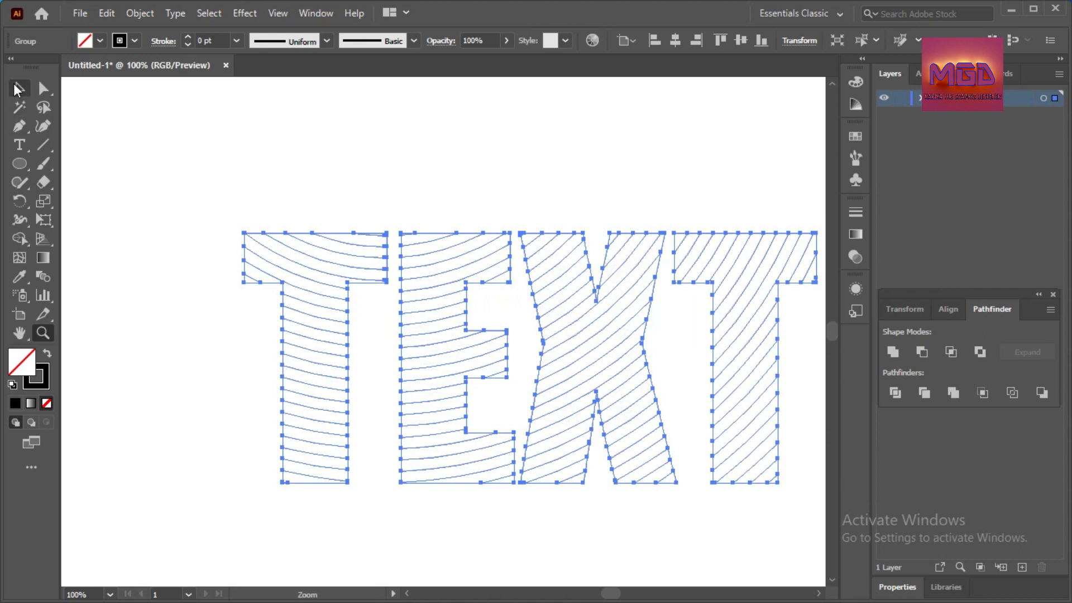
pyautogui.rightClick(326, 255)
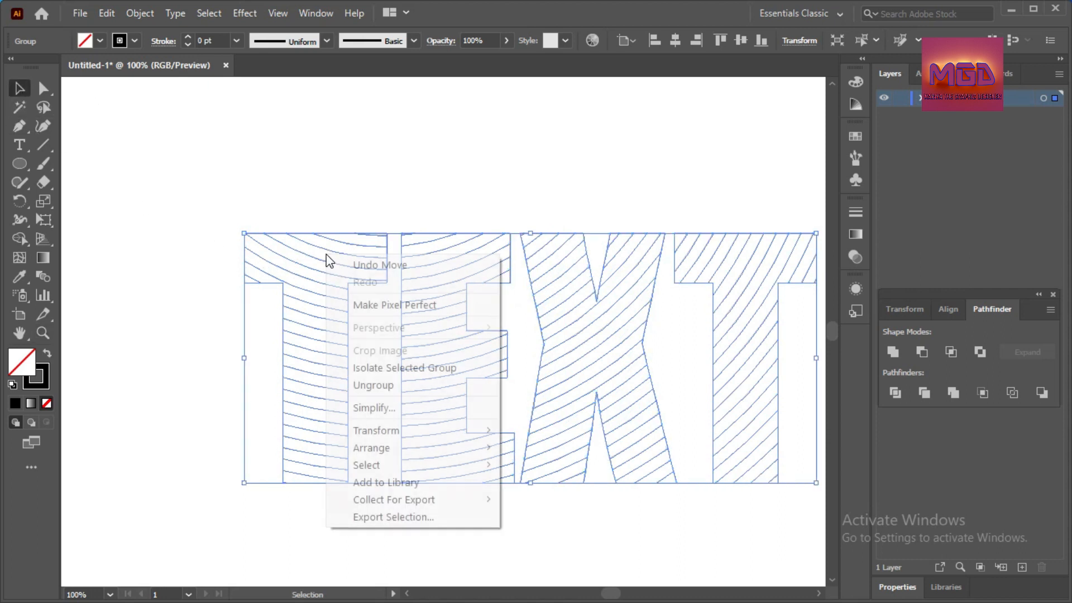
pyautogui.click(383, 385)
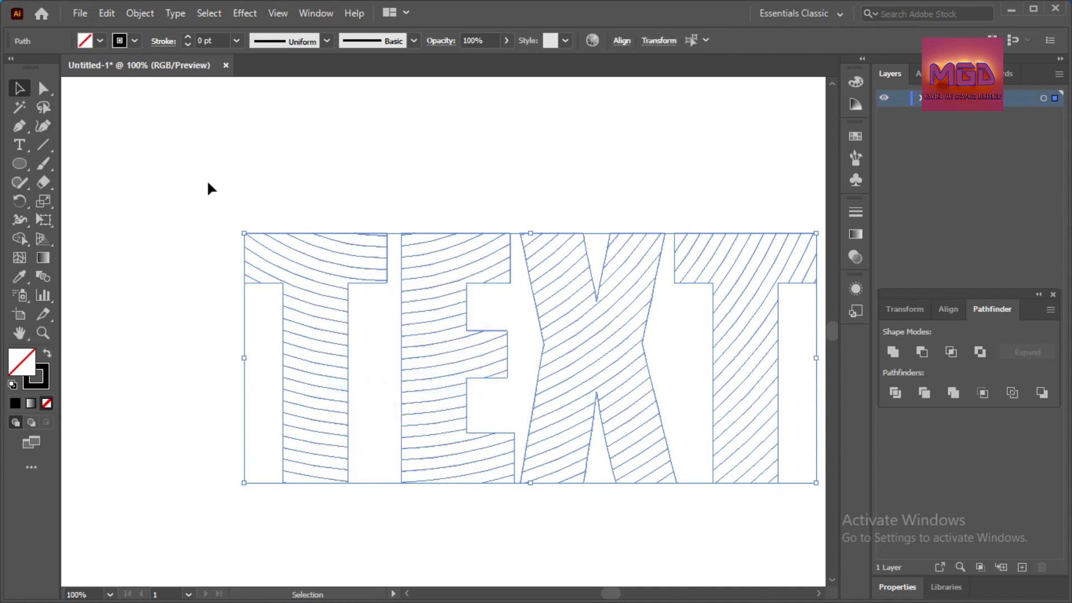
pyautogui.click(210, 195)
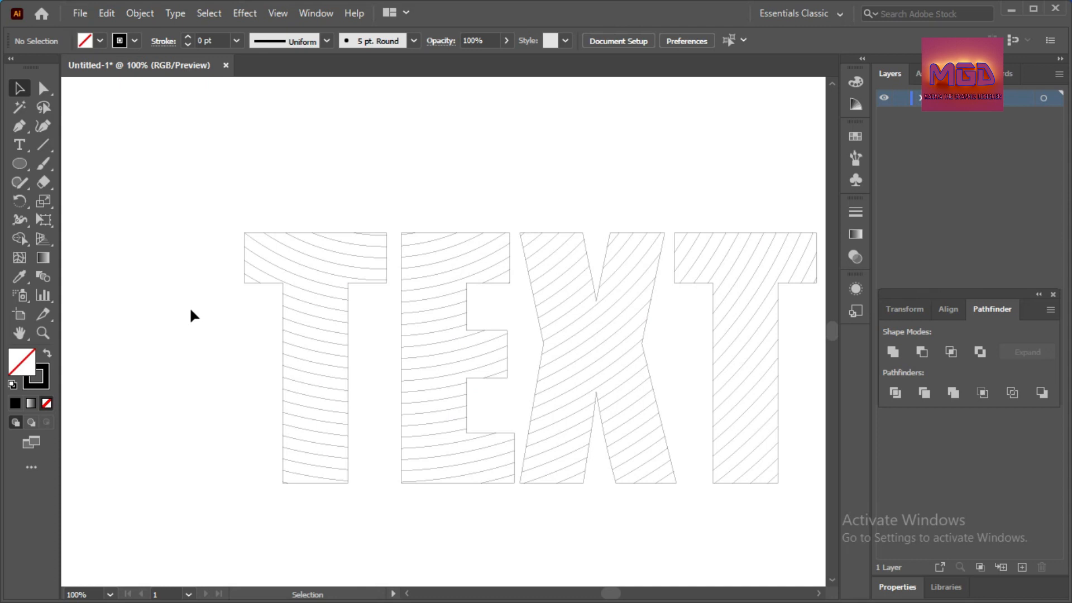
# Delete the short contour segments at the upper left corner and left end of the first T's crossbar.
pyautogui.click(260, 233)
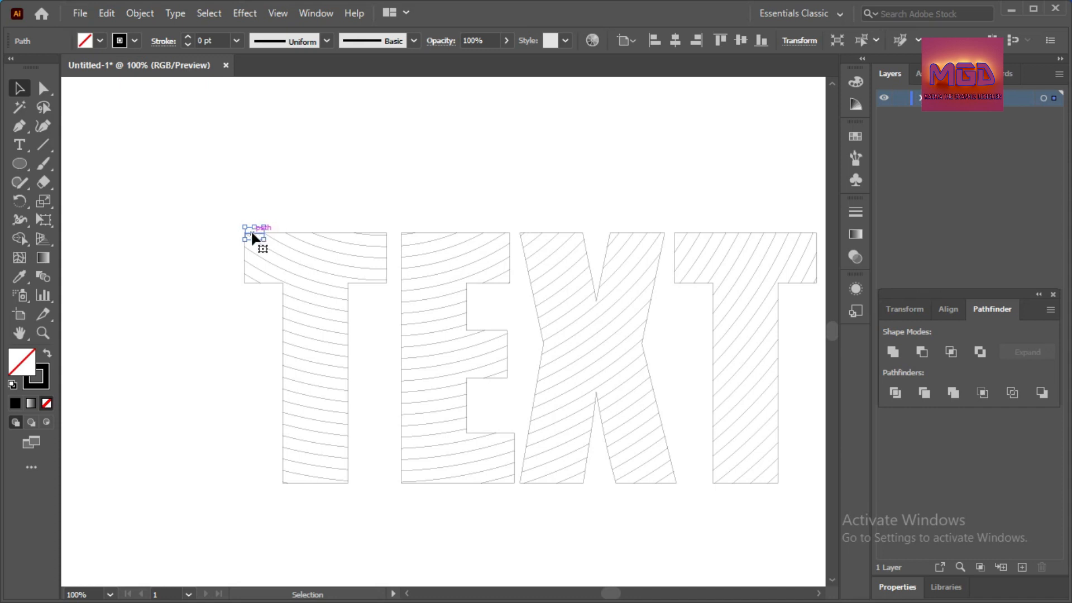
pyautogui.click(251, 231)
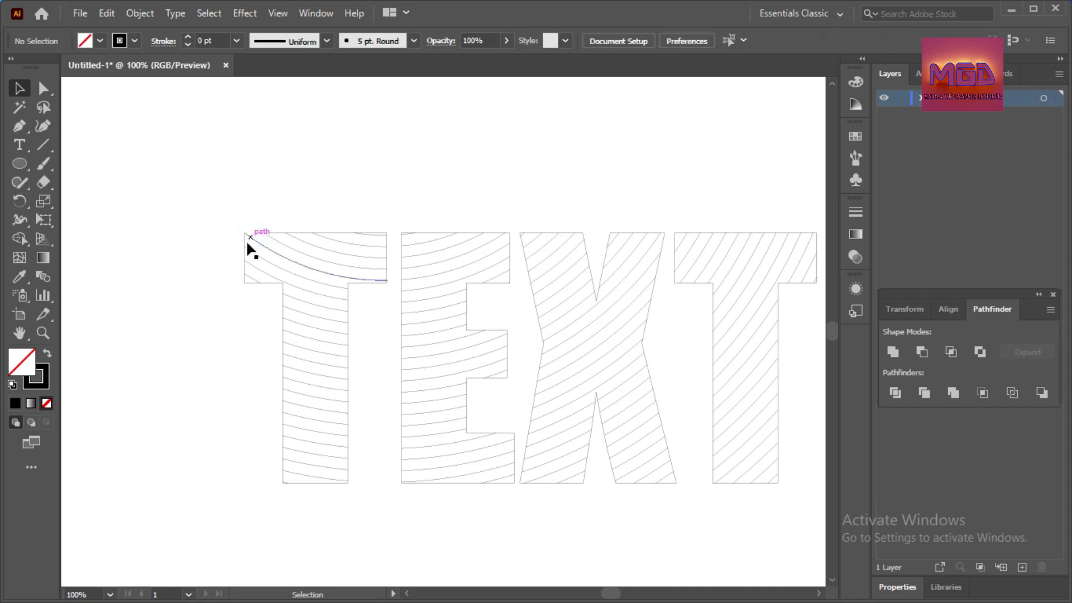
pyautogui.click(244, 240)
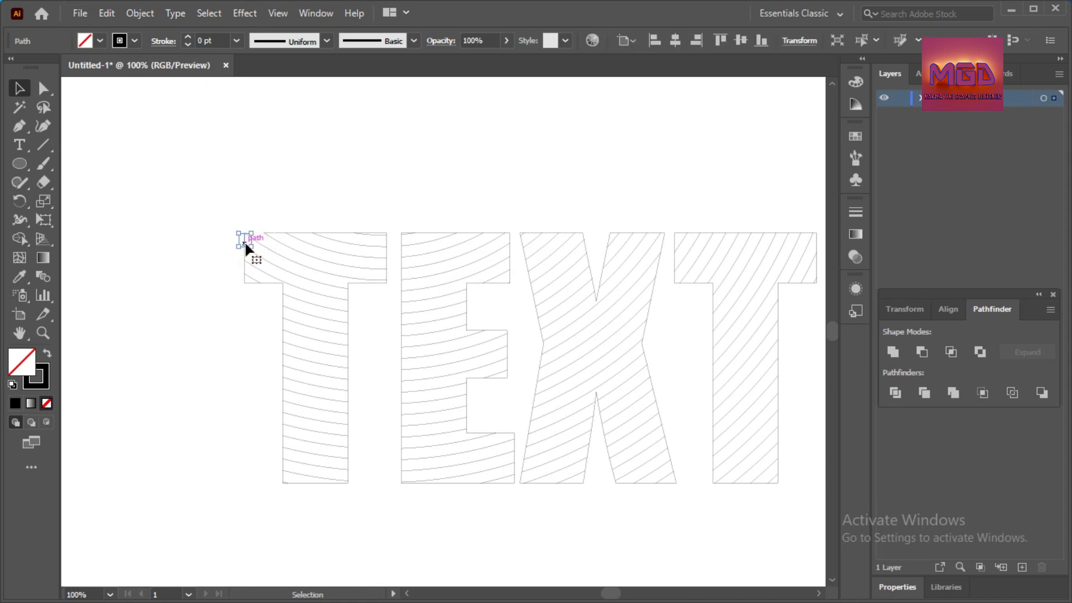
pyautogui.press('Delete')
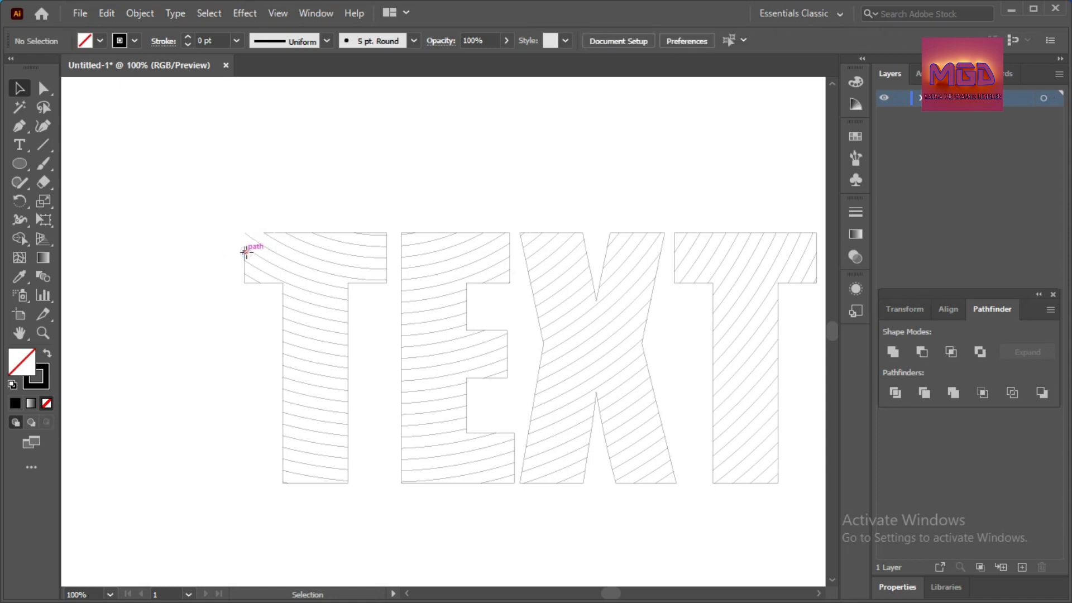
pyautogui.click(246, 251)
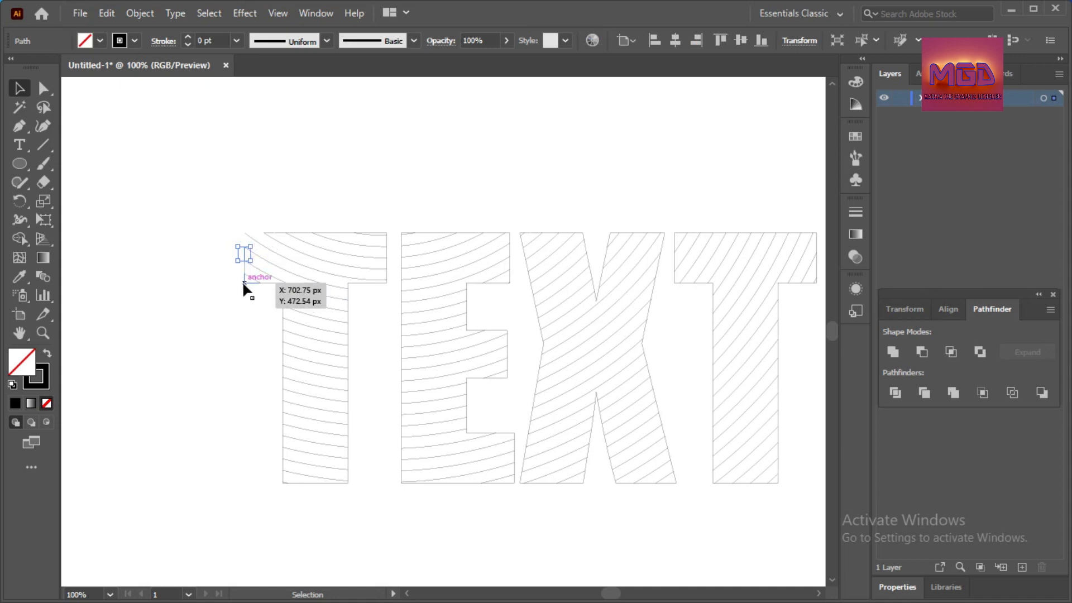
pyautogui.press('Delete')
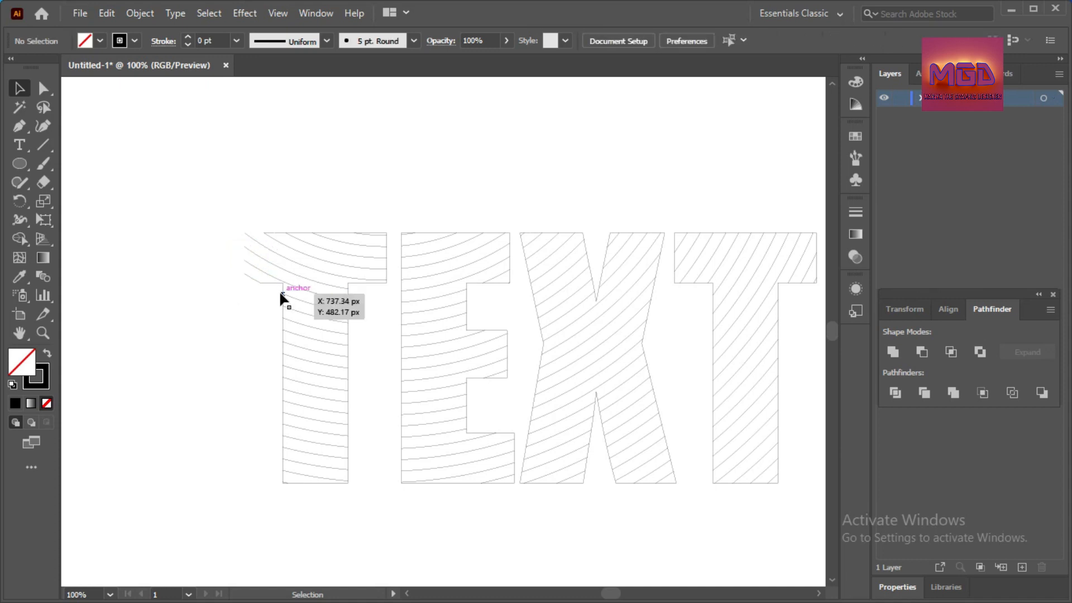
# Delete the contour segments under the first T's crossbar, along its stem and around the other letters, keeping the inner lines.
pyautogui.click(274, 283)
pyautogui.press('Delete')
pyautogui.click(283, 300)
pyautogui.press('Delete')
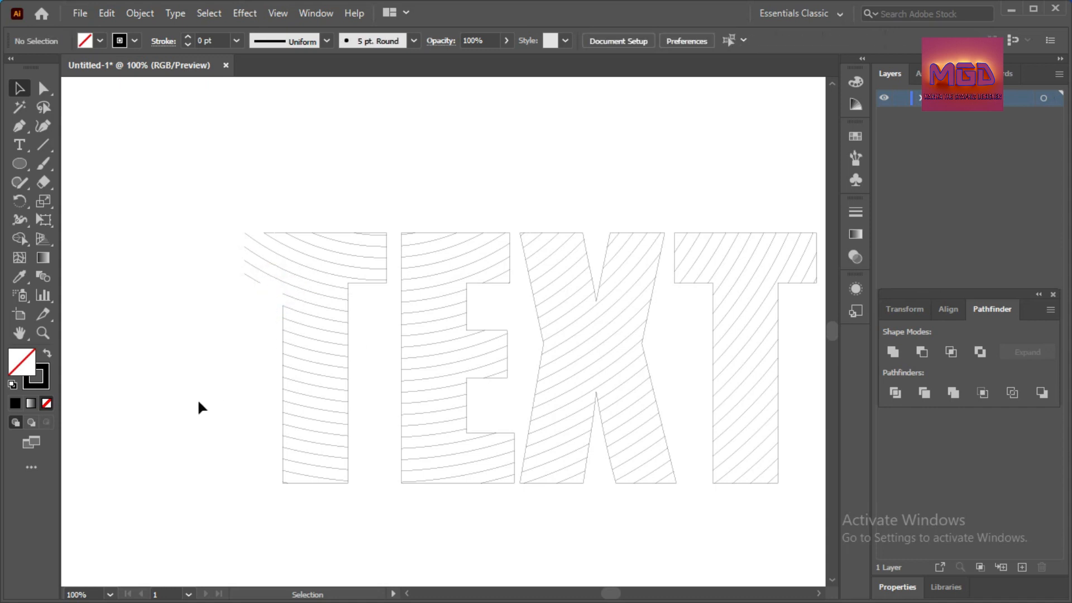
pyautogui.click(282, 313)
pyautogui.press('Delete')
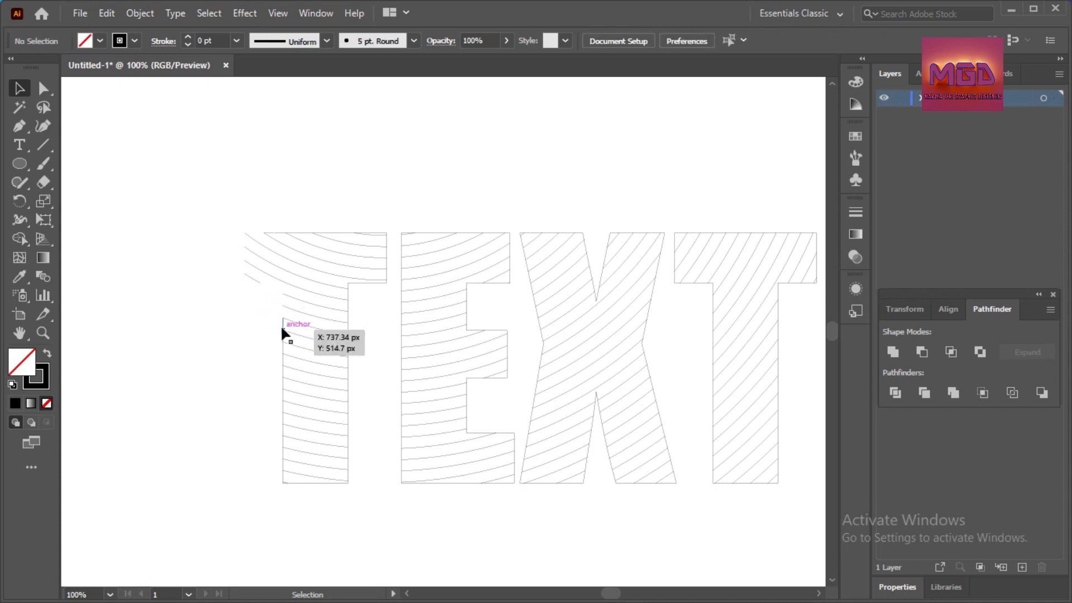
pyautogui.click(282, 327)
pyautogui.press('Delete')
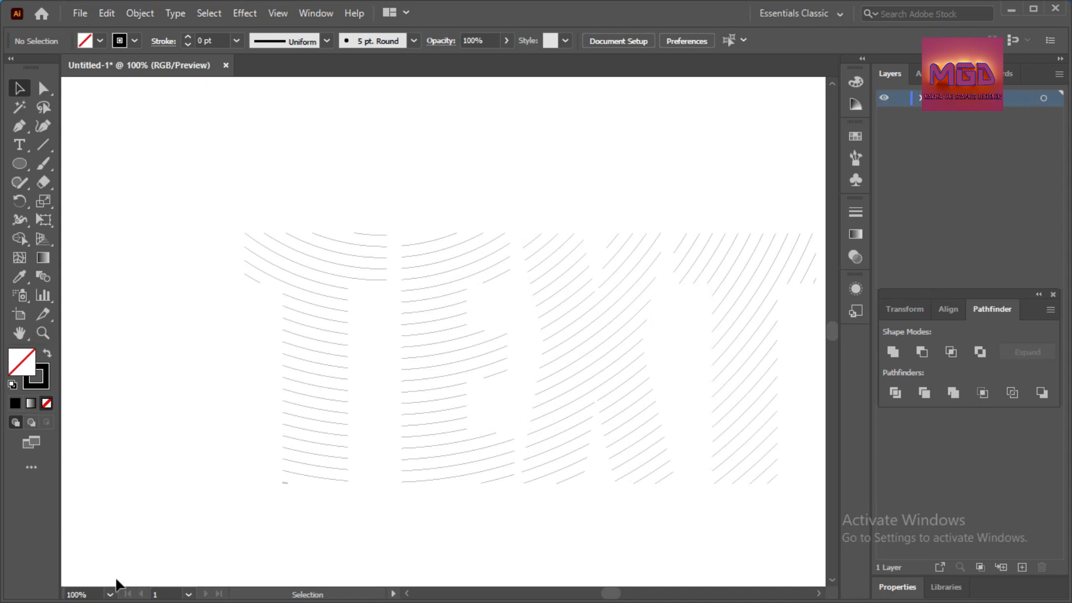
# Select all the TEXT lines, enlarge them proportionally to over one and a half times their size, center them on the artboard and deselect.
pyautogui.click(110, 594)
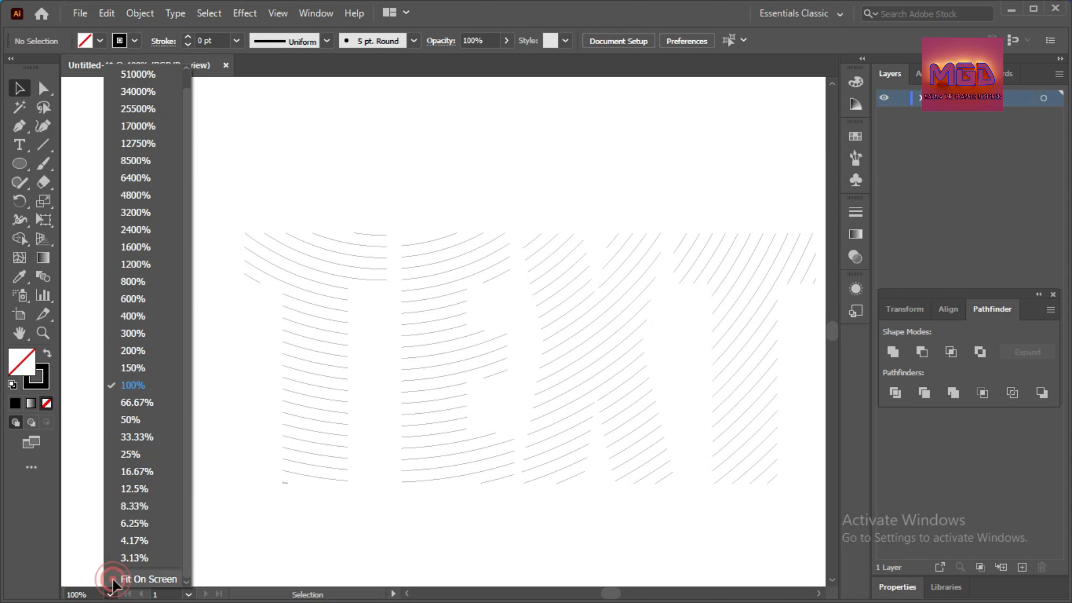
pyautogui.click(114, 581)
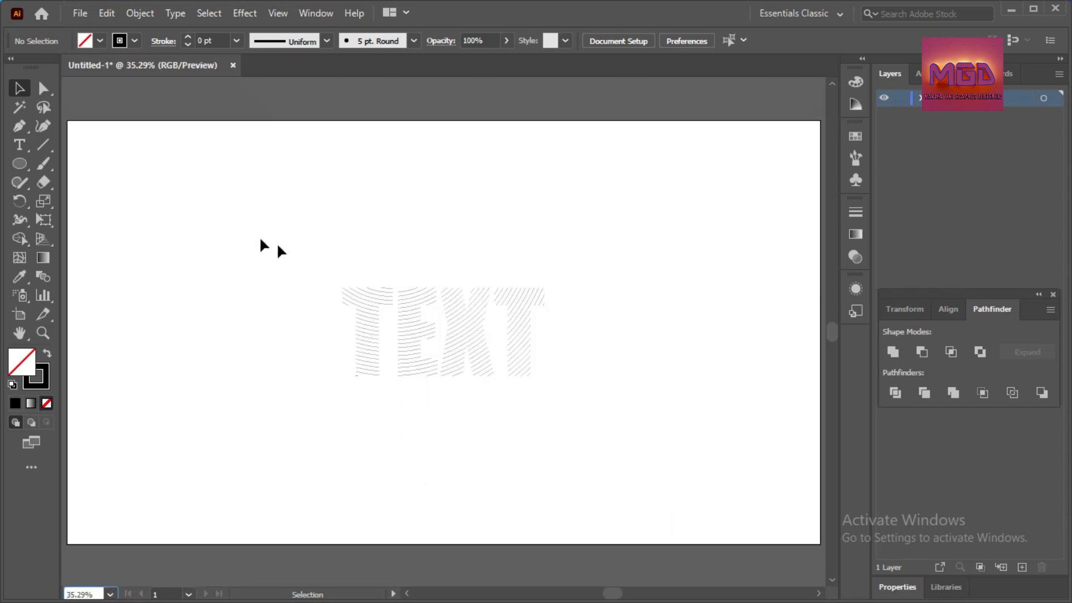
pyautogui.click(322, 264)
pyautogui.moveTo(433, 343); pyautogui.dragTo(593, 411)
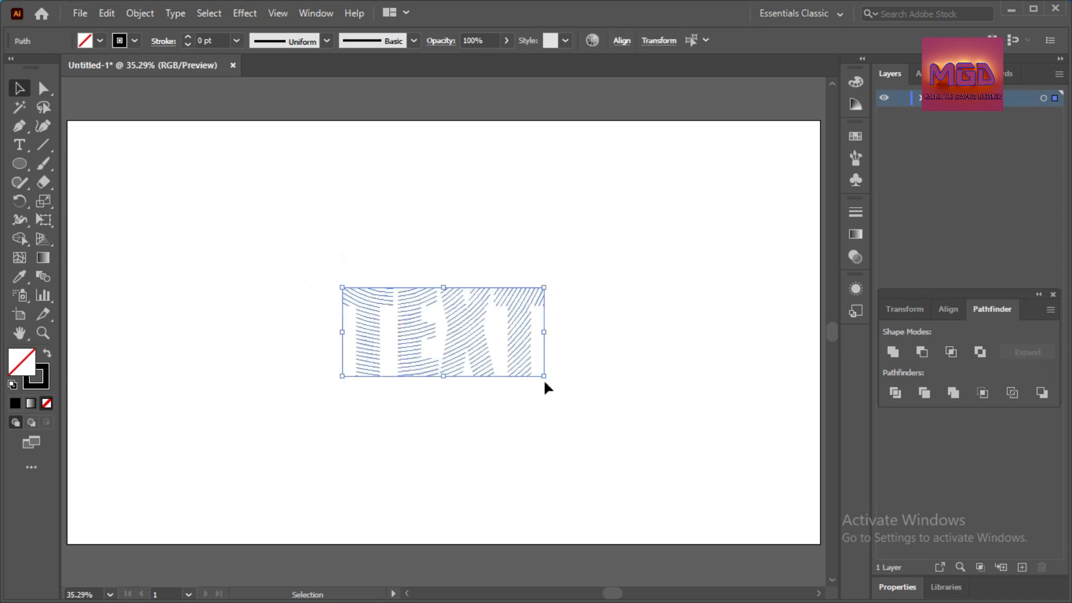
pyautogui.moveTo(544, 376); pyautogui.dragTo(665, 438)
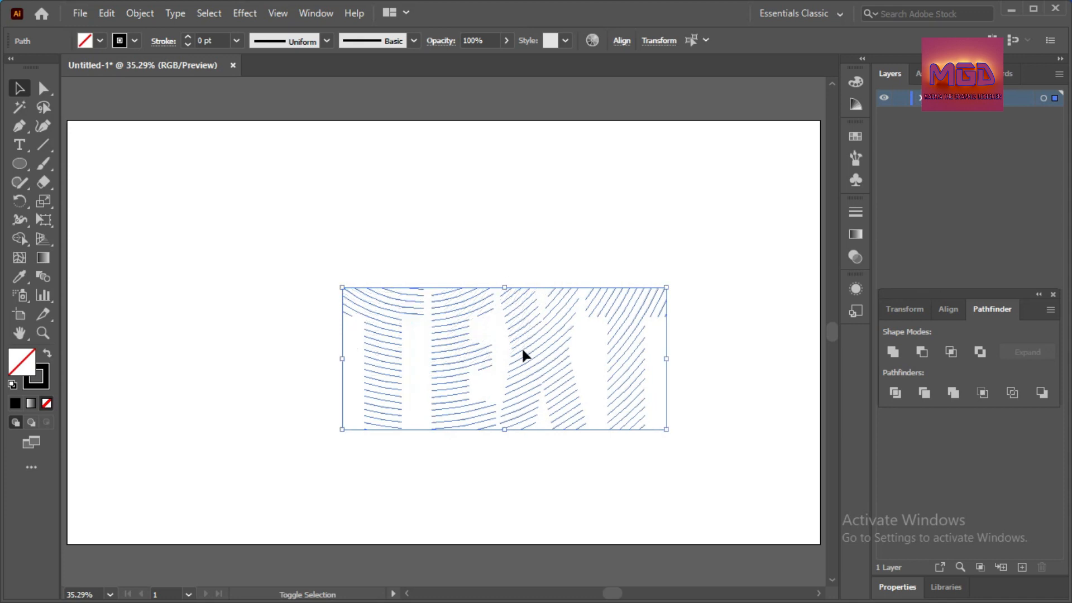
pyautogui.moveTo(523, 350); pyautogui.dragTo(461, 303)
pyautogui.click(682, 308)
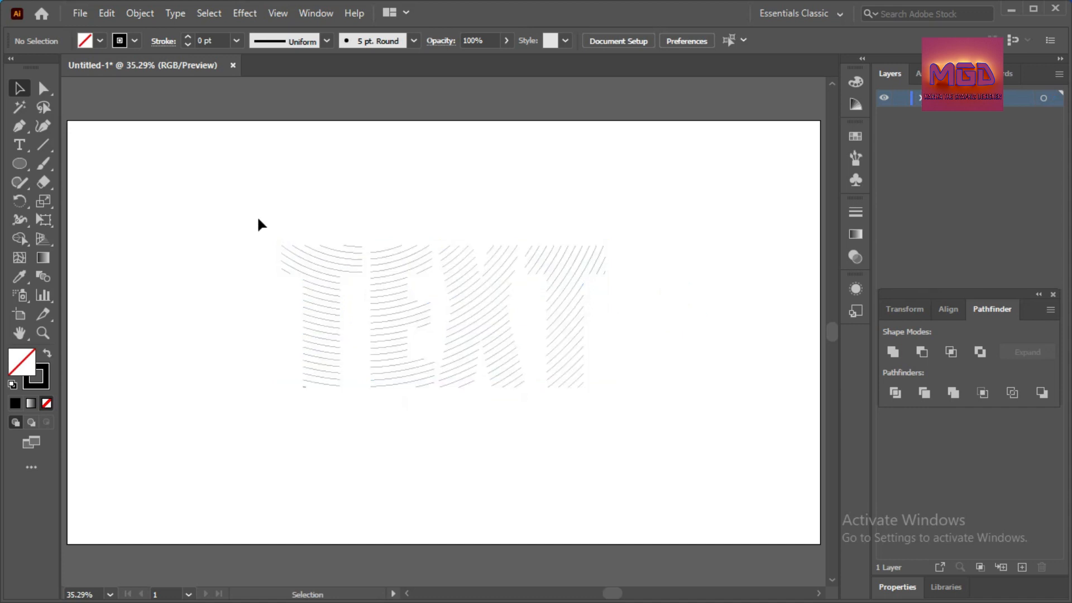
# Select every other curved line in the first T, from its crossbar down to the foot of its stem.
pyautogui.click(44, 331)
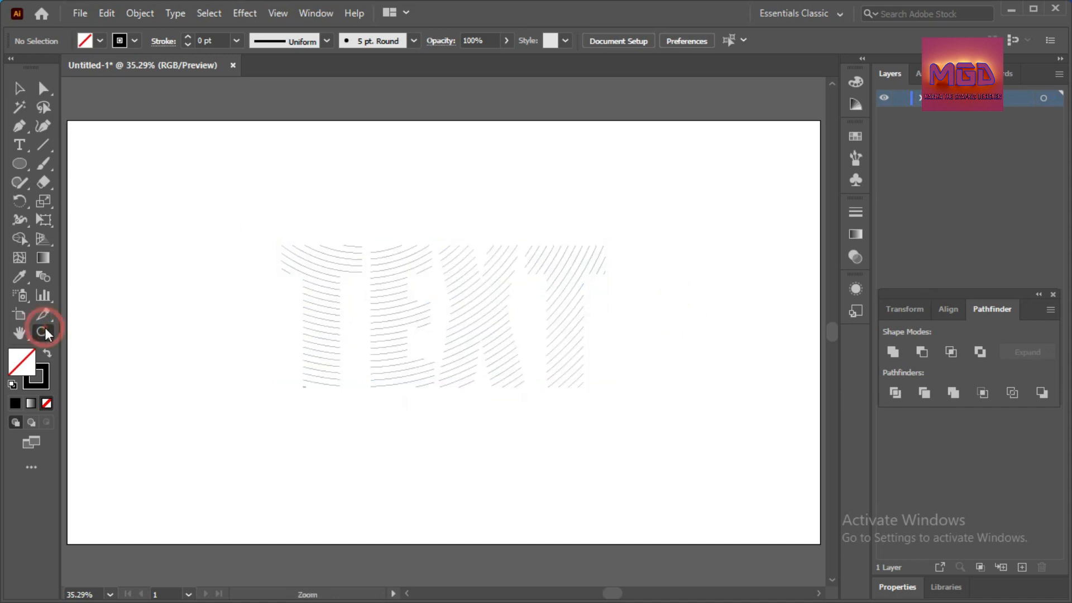
pyautogui.click(341, 258)
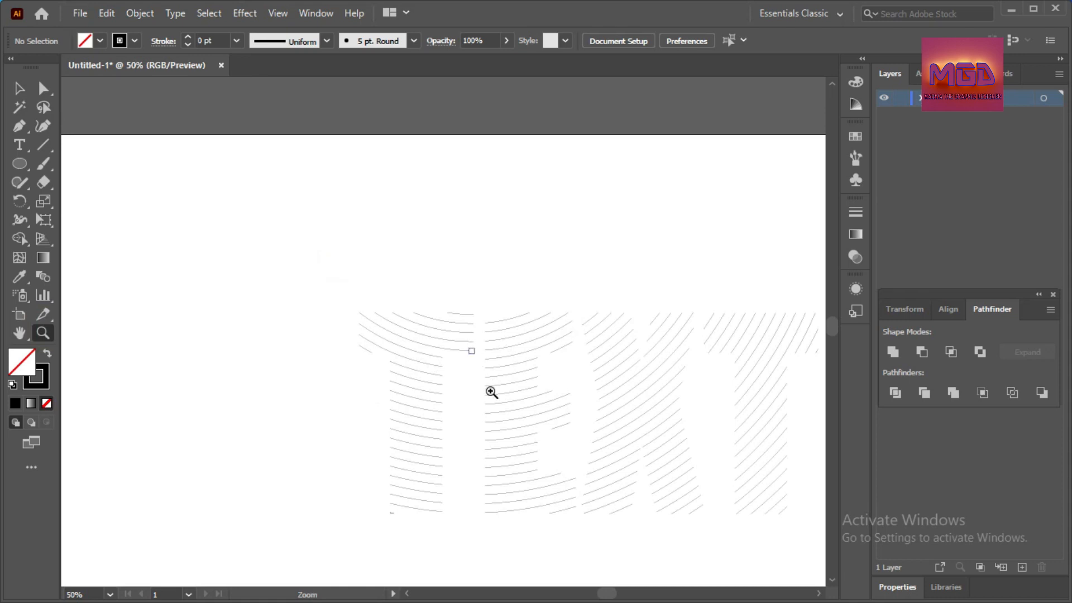
pyautogui.moveTo(606, 596); pyautogui.dragTo(615, 597)
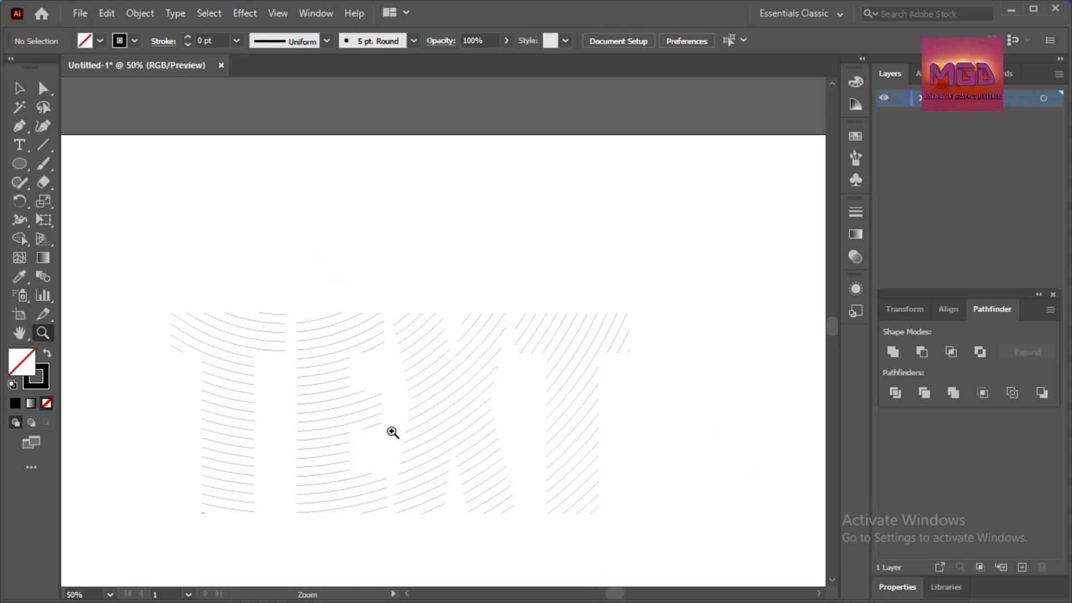
pyautogui.click(20, 89)
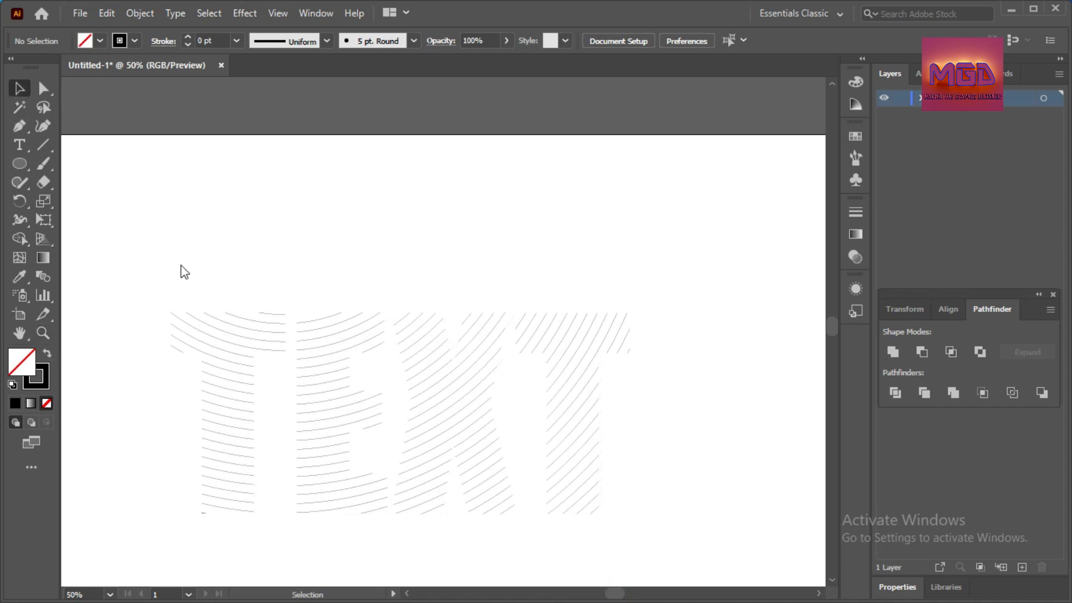
pyautogui.click(219, 321)
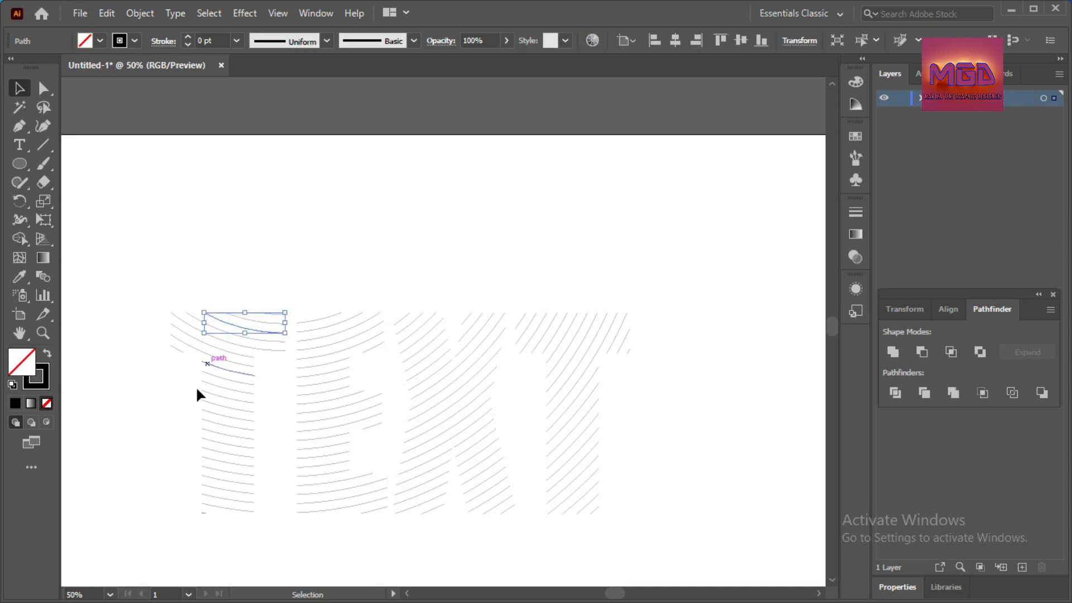
pyautogui.keyDown('shift'); pyautogui.click(226, 360); pyautogui.keyUp('shift')
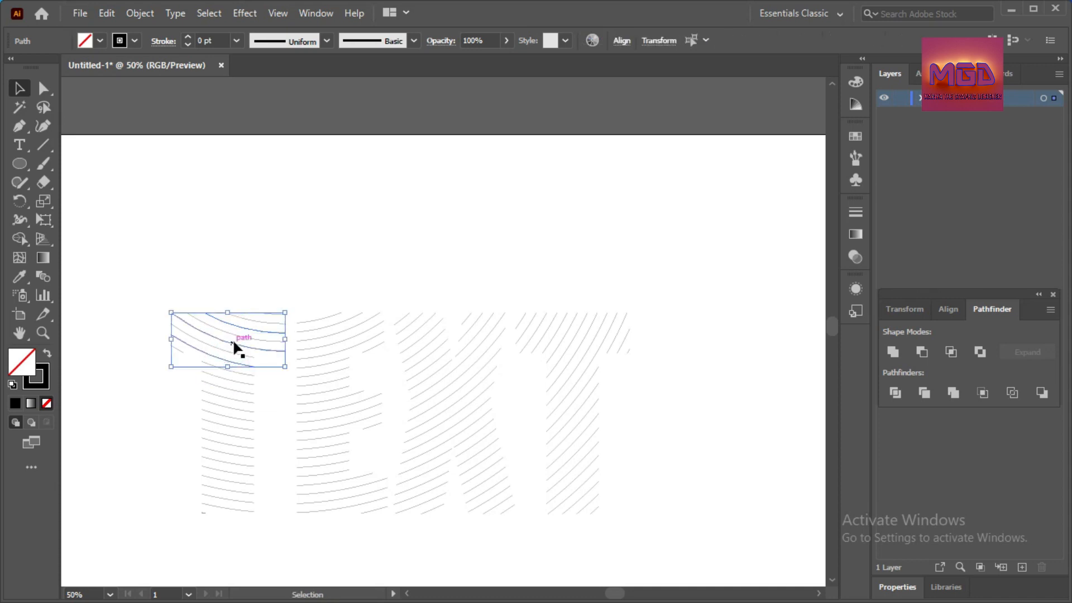
pyautogui.keyDown('shift'); pyautogui.click(235, 342); pyautogui.keyUp('shift')
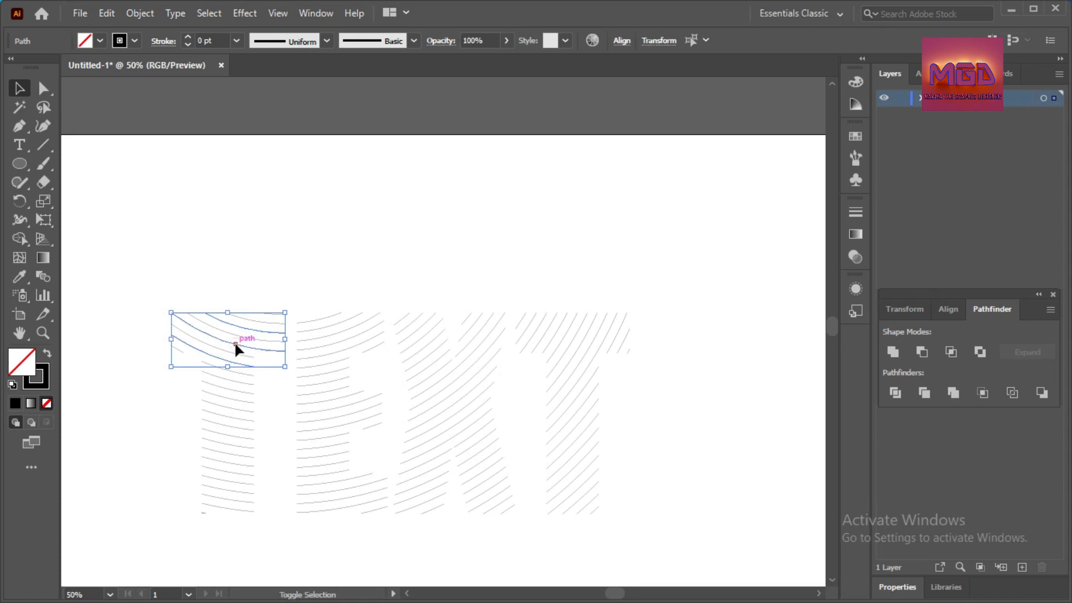
pyautogui.keyDown('shift'); pyautogui.click(232, 399); pyautogui.keyUp('shift')
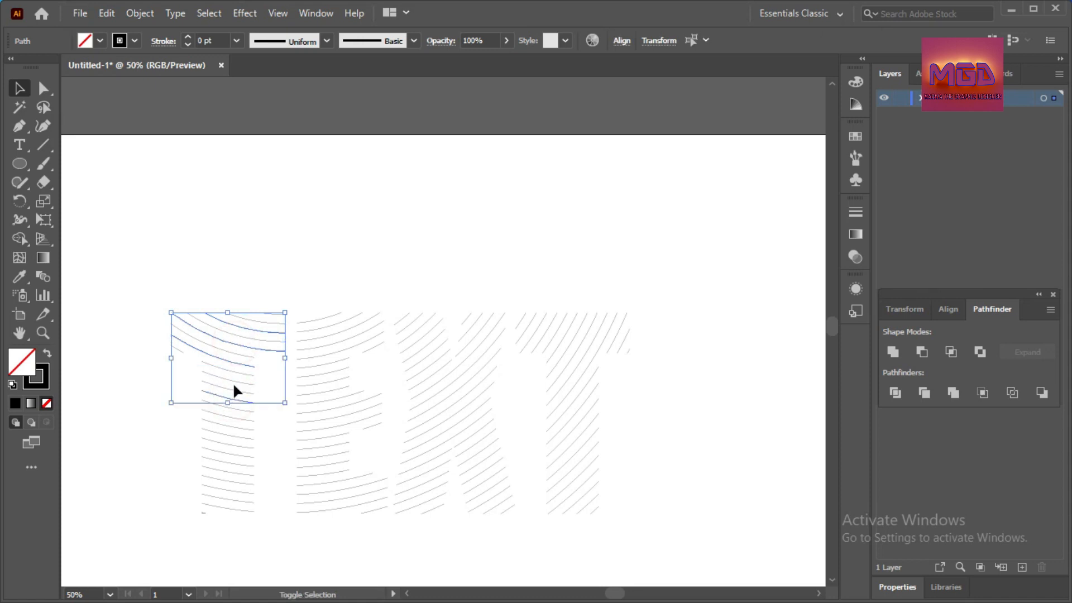
pyautogui.keyDown('shift'); pyautogui.click(236, 382); pyautogui.keyUp('shift')
pyautogui.keyDown('shift'); pyautogui.click(232, 434); pyautogui.keyUp('shift')
pyautogui.keyDown('shift'); pyautogui.click(232, 460); pyautogui.keyUp('shift')
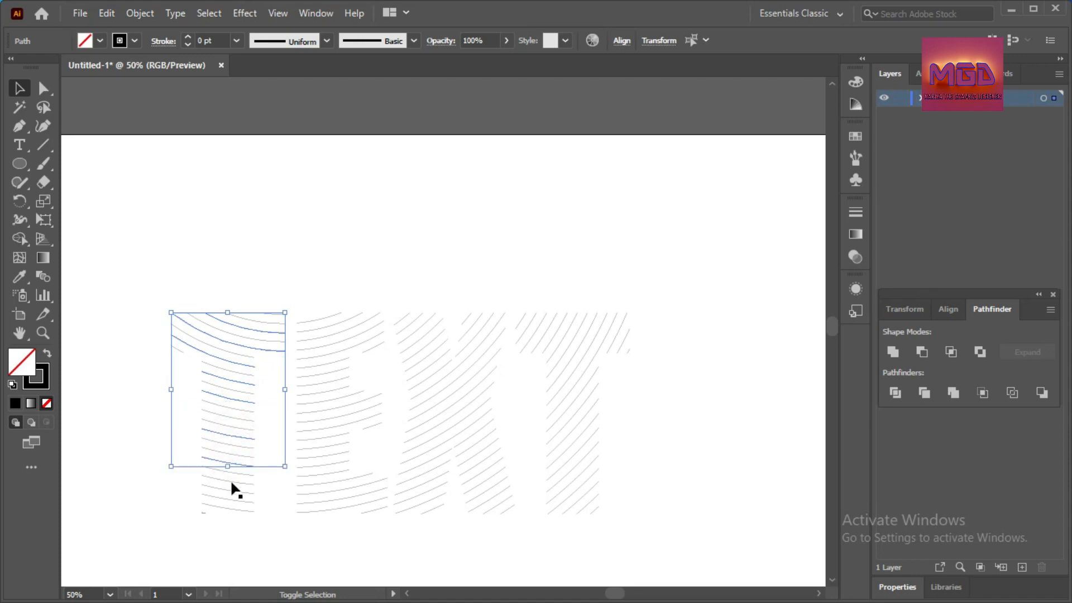
pyautogui.keyDown('shift'); pyautogui.click(232, 479); pyautogui.keyUp('shift')
pyautogui.moveTo(233, 500); pyautogui.dragTo(227, 503)
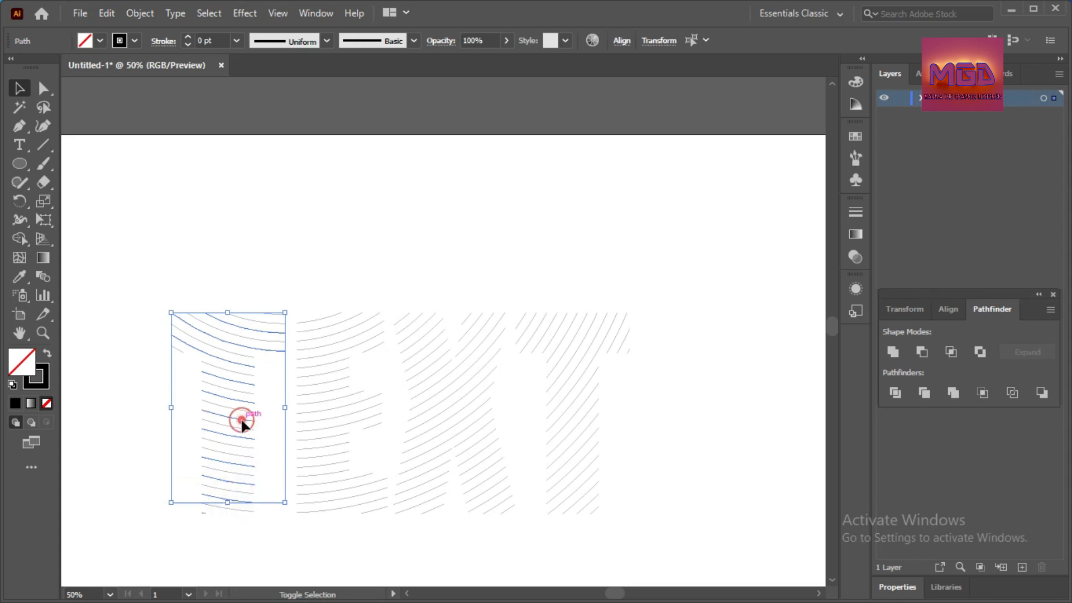
# Add every other curved line of the letter E to the selection, from its top arm to its base.
pyautogui.keyDown('shift'); pyautogui.click(342, 422); pyautogui.keyUp('shift')
pyautogui.keyDown('shift'); pyautogui.click(359, 487); pyautogui.keyUp('shift')
pyautogui.keyDown('shift'); pyautogui.click(333, 363); pyautogui.keyUp('shift')
pyautogui.keyDown('shift'); pyautogui.click(325, 326); pyautogui.keyUp('shift')
pyautogui.keyDown('shift'); pyautogui.click(368, 346); pyautogui.keyUp('shift')
pyautogui.keyDown('shift'); pyautogui.click(340, 338); pyautogui.keyUp('shift')
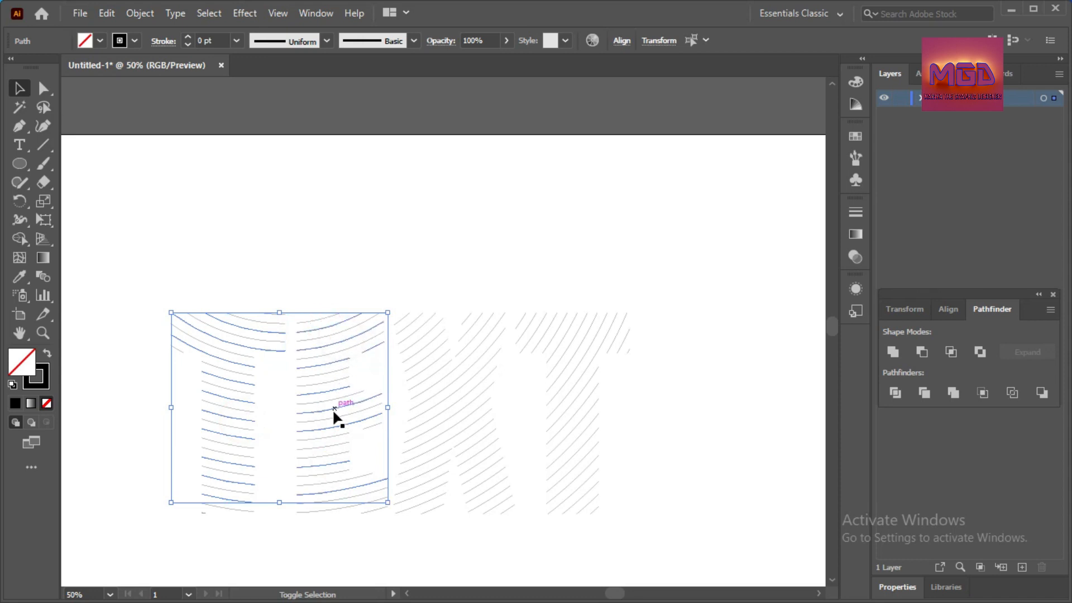
pyautogui.keyDown('shift'); pyautogui.click(332, 507); pyautogui.keyUp('shift')
# Add alternating curved lines across the arms and legs of the letter X to the selection.
pyautogui.keyDown('shift'); pyautogui.click(442, 453); pyautogui.keyUp('shift')
pyautogui.keyDown('shift'); pyautogui.click(422, 352); pyautogui.keyUp('shift')
pyautogui.keyDown('shift'); pyautogui.click(429, 367); pyautogui.keyUp('shift')
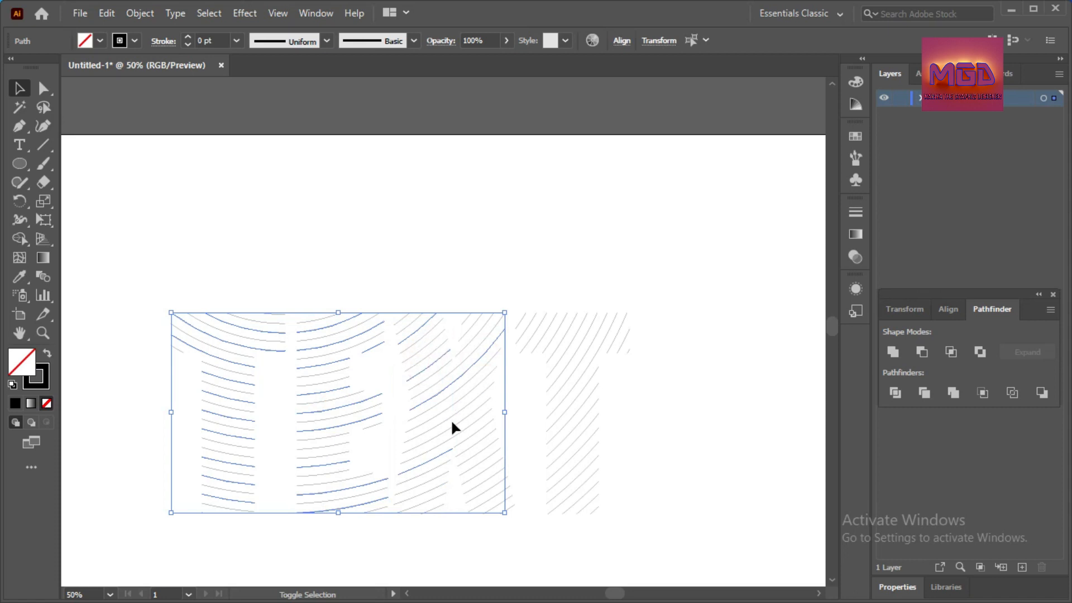
pyautogui.keyDown('shift'); pyautogui.click(438, 485); pyautogui.keyUp('shift')
pyautogui.keyDown('shift'); pyautogui.click(495, 502); pyautogui.keyUp('shift')
pyautogui.keyDown('shift'); pyautogui.click(474, 433); pyautogui.keyUp('shift')
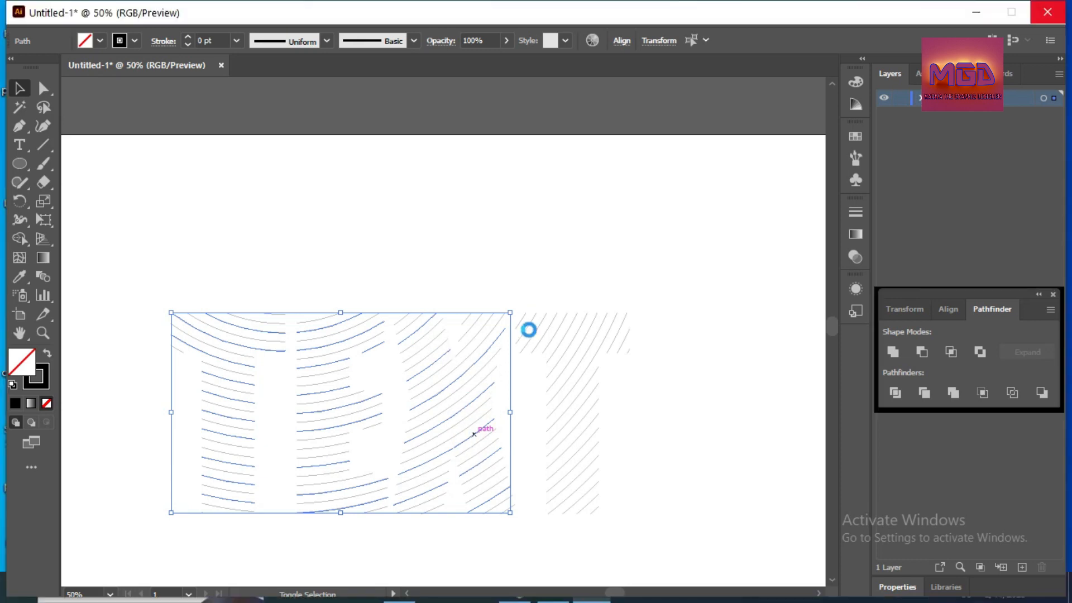
pyautogui.hotkey('ctrl', 'shift', 'F9')
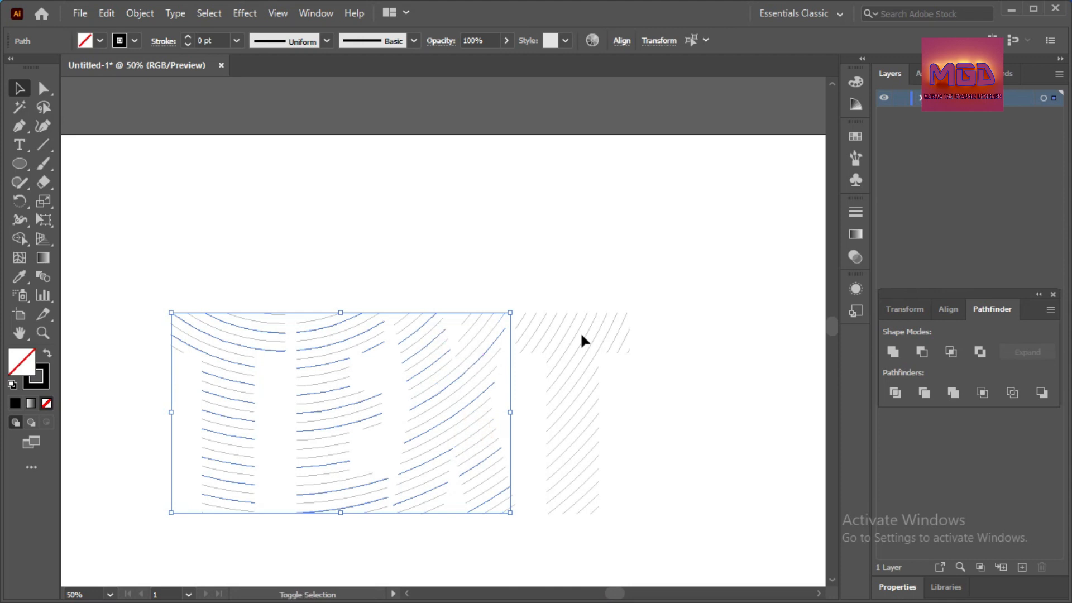
# Add every other slanted line in the crossbar and stem of the last T to the selection.
pyautogui.keyDown('shift'); pyautogui.click(568, 375); pyautogui.keyUp('shift')
pyautogui.keyDown('shift'); pyautogui.click(589, 488); pyautogui.keyUp('shift')
pyautogui.keyDown('shift'); pyautogui.click(552, 338); pyautogui.keyUp('shift')
pyautogui.keyDown('shift'); pyautogui.click(568, 346); pyautogui.keyUp('shift')
pyautogui.keyDown('shift'); pyautogui.click(520, 323); pyautogui.keyUp('shift')
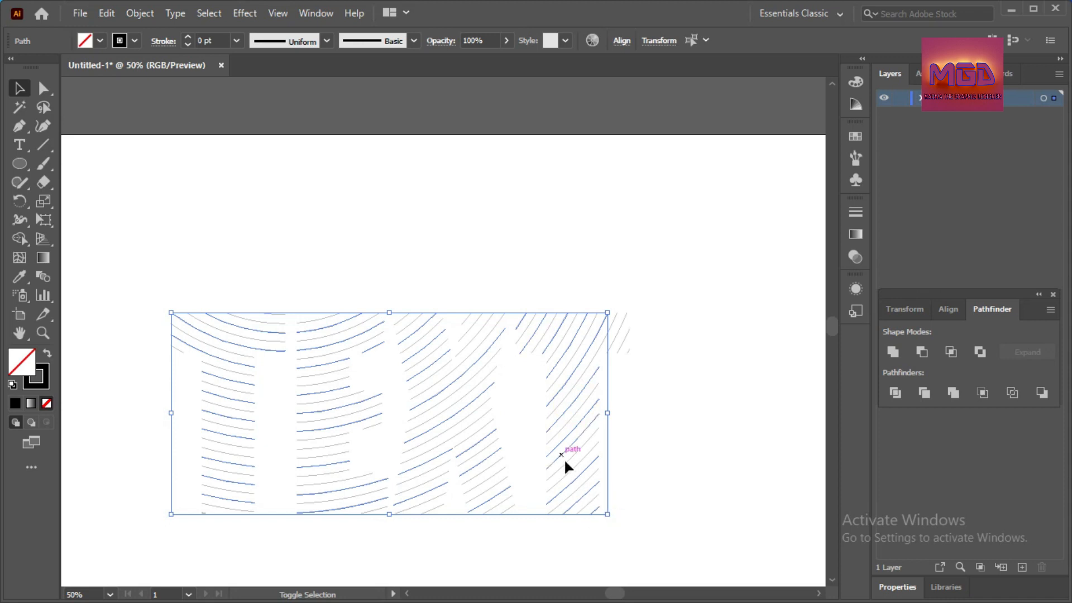
pyautogui.keyDown('shift'); pyautogui.click(625, 339); pyautogui.keyUp('shift')
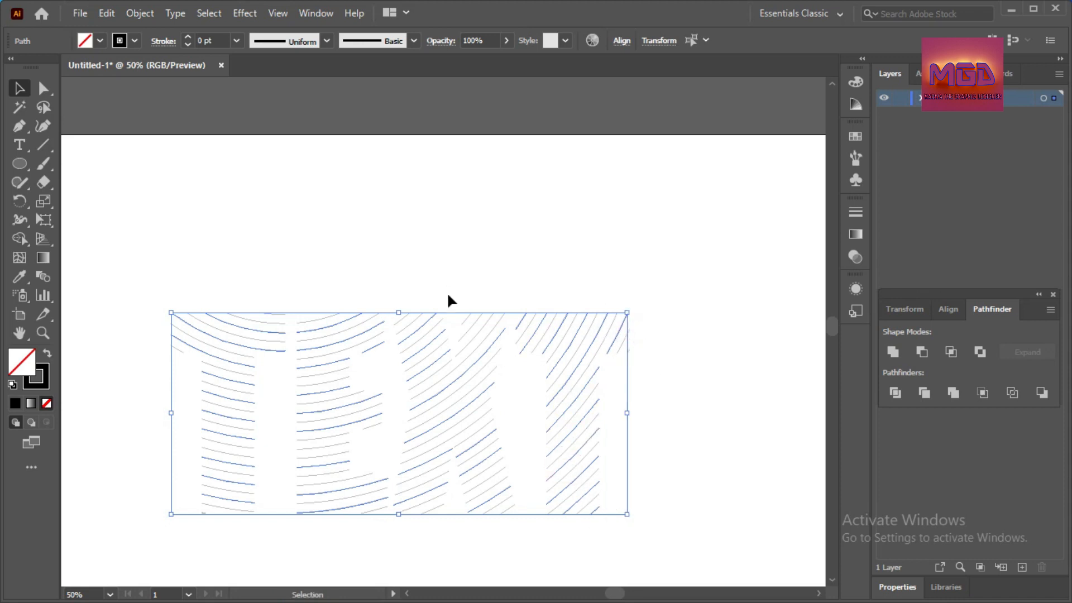
# Give the selected lines a dark red stroke with a weight of 2 pt and deselect them.
pyautogui.click(133, 41)
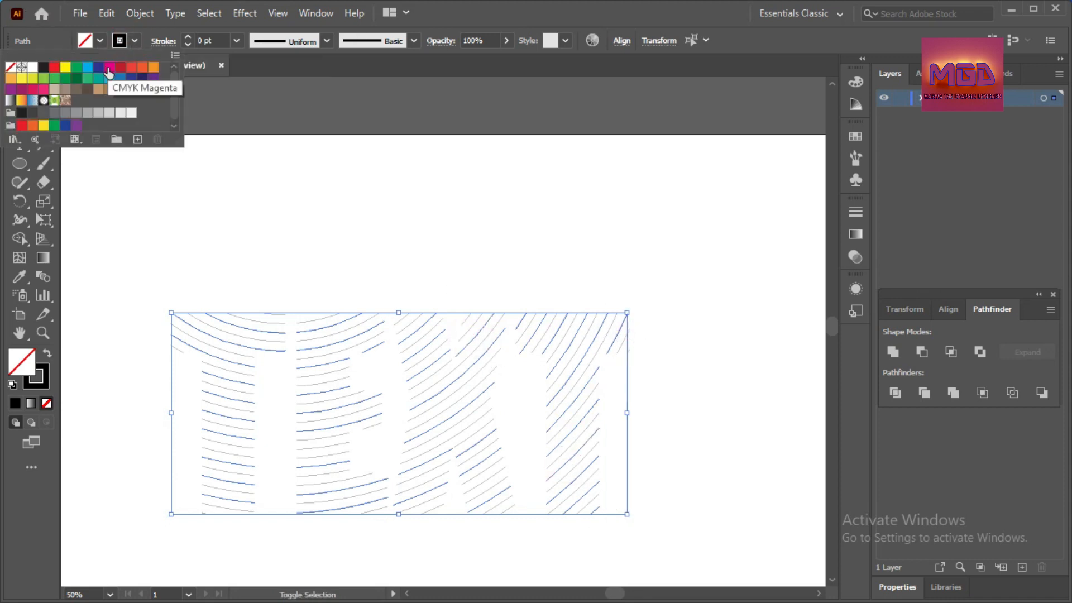
pyautogui.click(119, 68)
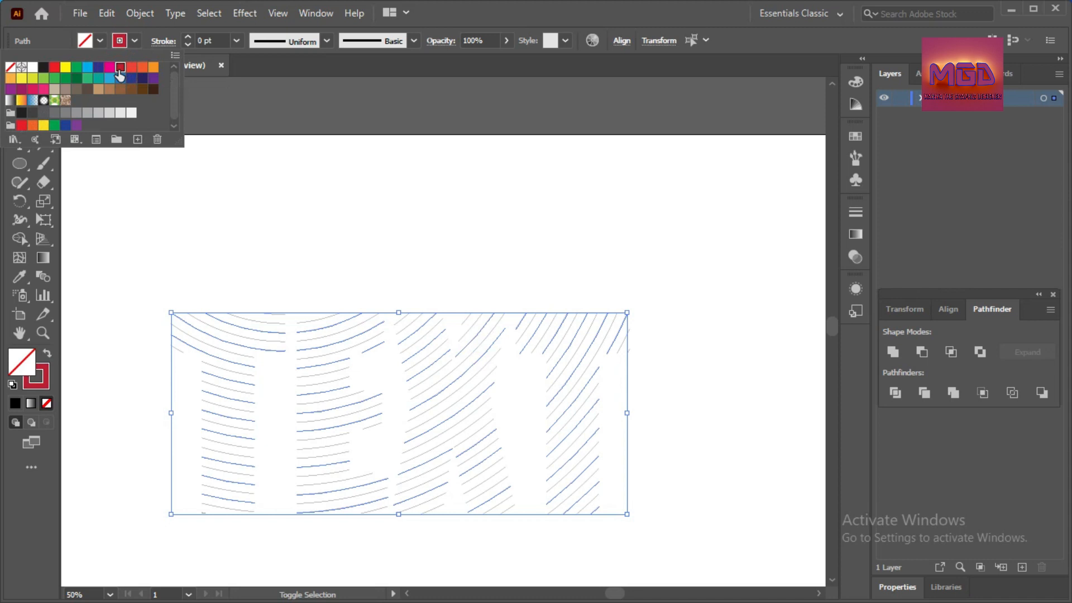
pyautogui.click(156, 234)
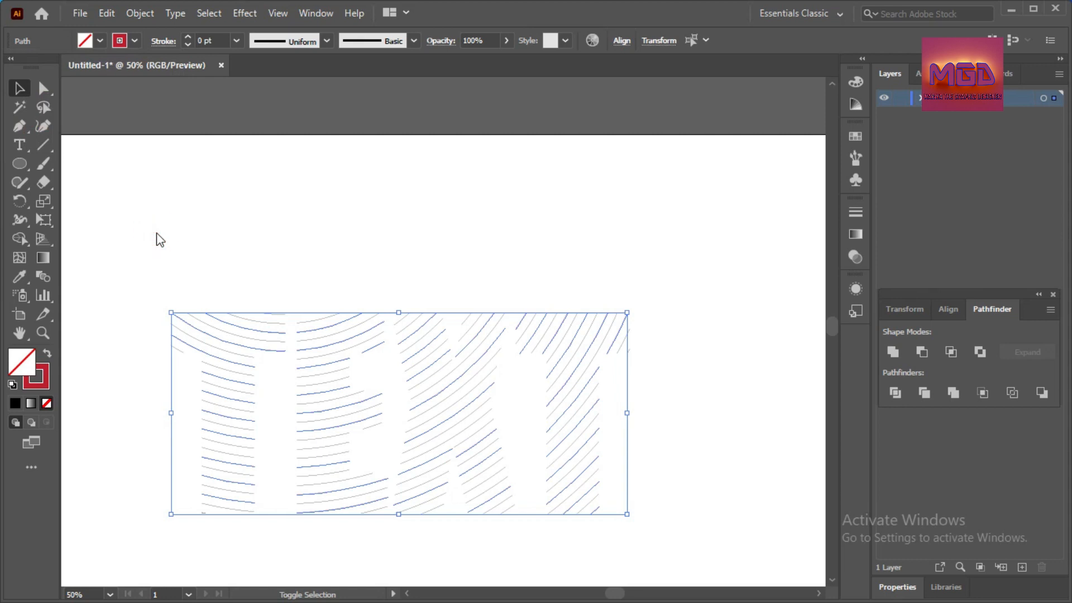
pyautogui.click(188, 37)
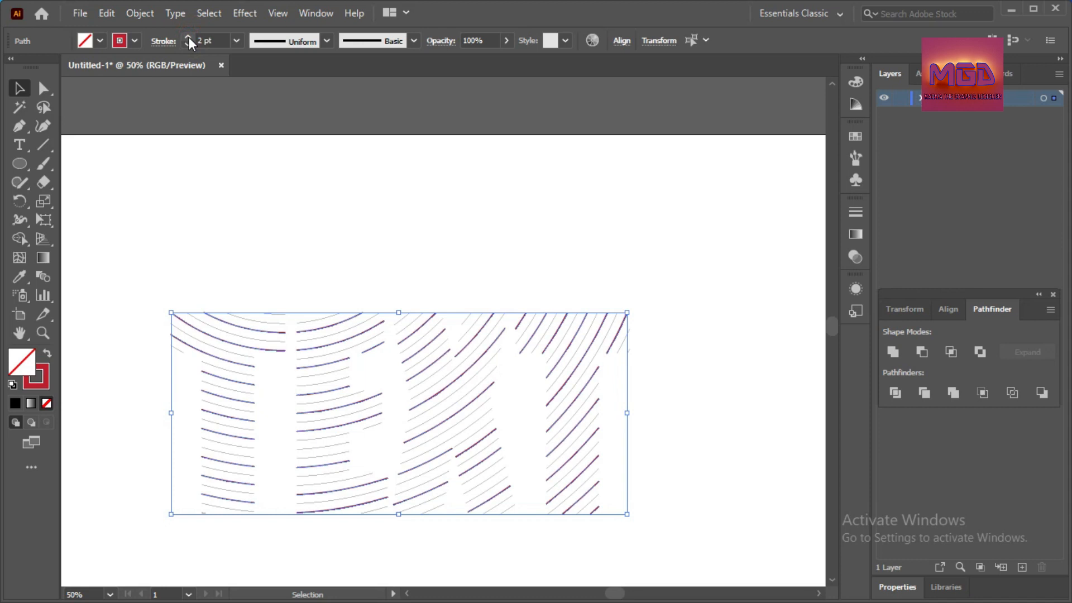
pyautogui.click(272, 277)
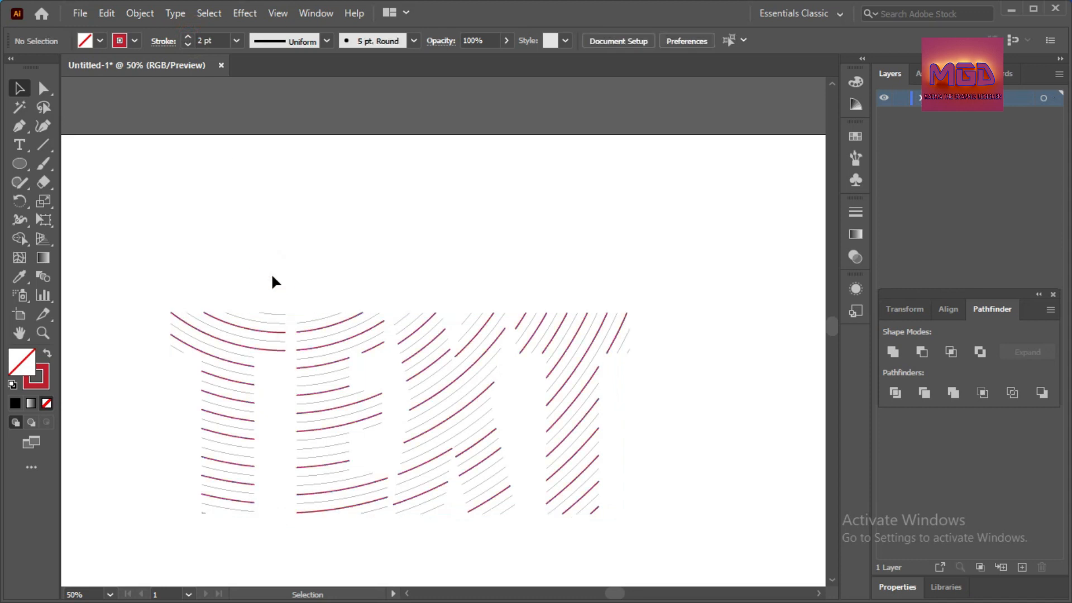
# Select alternate uncoloured thin lines in the first T's crossbar and stem, leaving gray lines between some red ones.
pyautogui.click(268, 315)
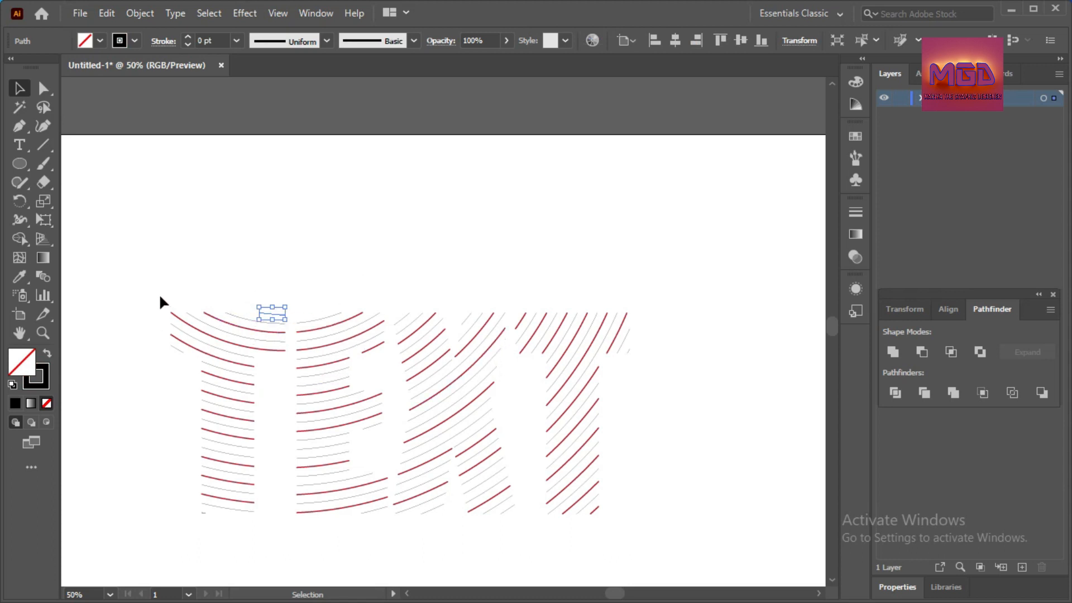
pyautogui.keyDown('shift'); pyautogui.click(245, 334); pyautogui.keyUp('shift')
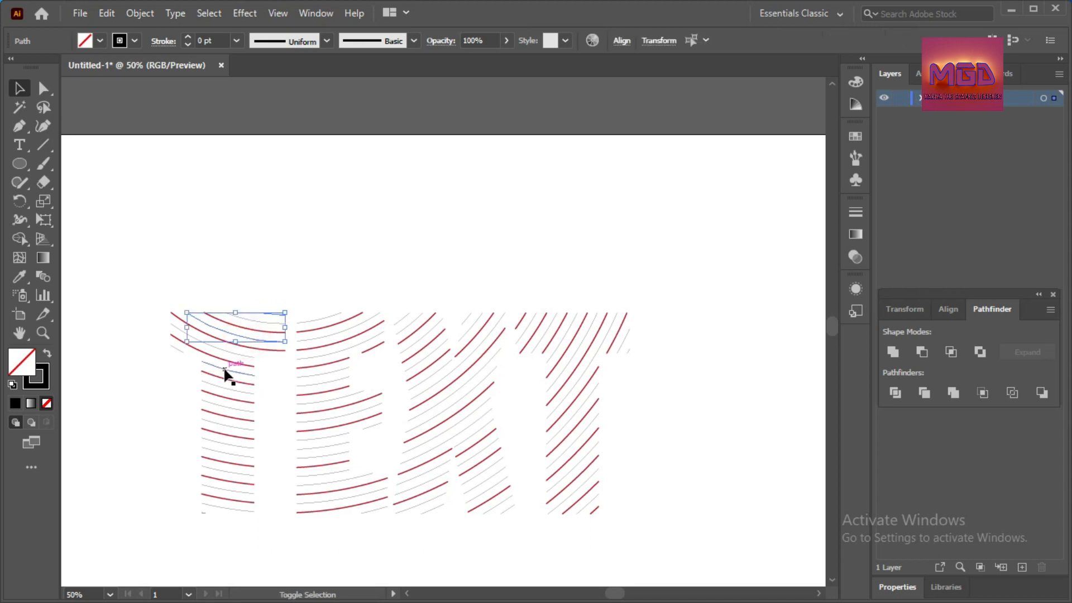
pyautogui.keyDown('shift'); pyautogui.click(225, 369); pyautogui.keyUp('shift')
pyautogui.keyDown('shift'); pyautogui.click(224, 406); pyautogui.keyUp('shift')
pyautogui.keyDown('shift'); pyautogui.click(224, 443); pyautogui.keyUp('shift')
pyautogui.keyDown('shift'); pyautogui.click(226, 481); pyautogui.keyUp('shift')
# Add alternate uncoloured thin lines throughout the letter E to the selection.
pyautogui.keyDown('shift'); pyautogui.click(308, 444); pyautogui.keyUp('shift')
pyautogui.keyDown('shift'); pyautogui.click(317, 415); pyautogui.keyUp('shift')
pyautogui.keyDown('shift'); pyautogui.click(317, 389); pyautogui.keyUp('shift')
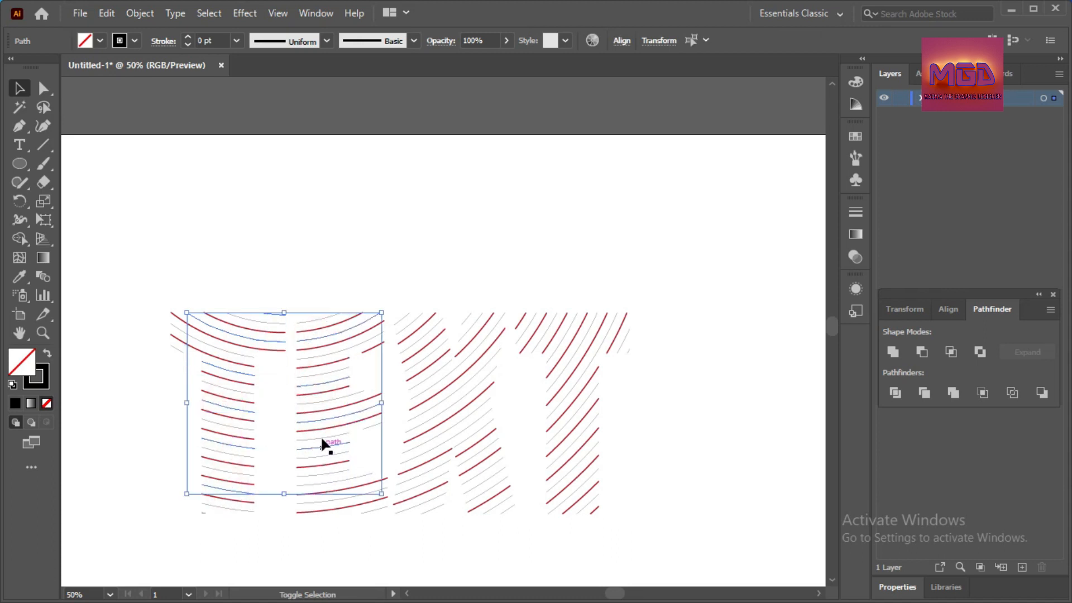
pyautogui.keyDown('shift'); pyautogui.click(343, 502); pyautogui.keyUp('shift')
pyautogui.keyDown('shift'); pyautogui.click(342, 350); pyautogui.keyUp('shift')
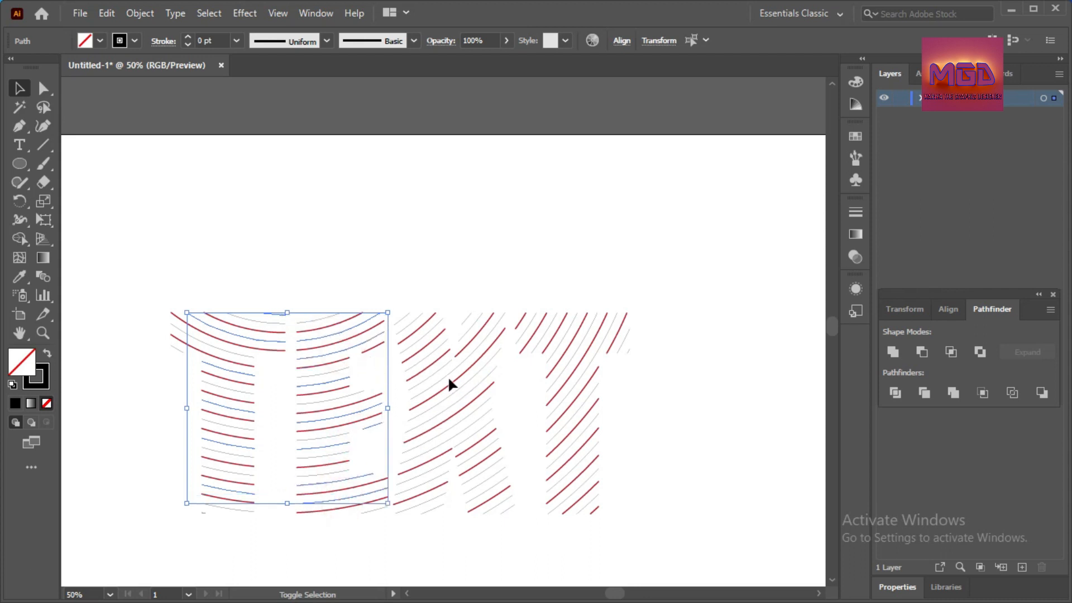
# Add alternate uncoloured thin lines in the letter X and the last T to the selection.
pyautogui.keyDown('shift'); pyautogui.click(457, 400); pyautogui.keyUp('shift')
pyautogui.keyDown('shift'); pyautogui.click(469, 434); pyautogui.keyUp('shift')
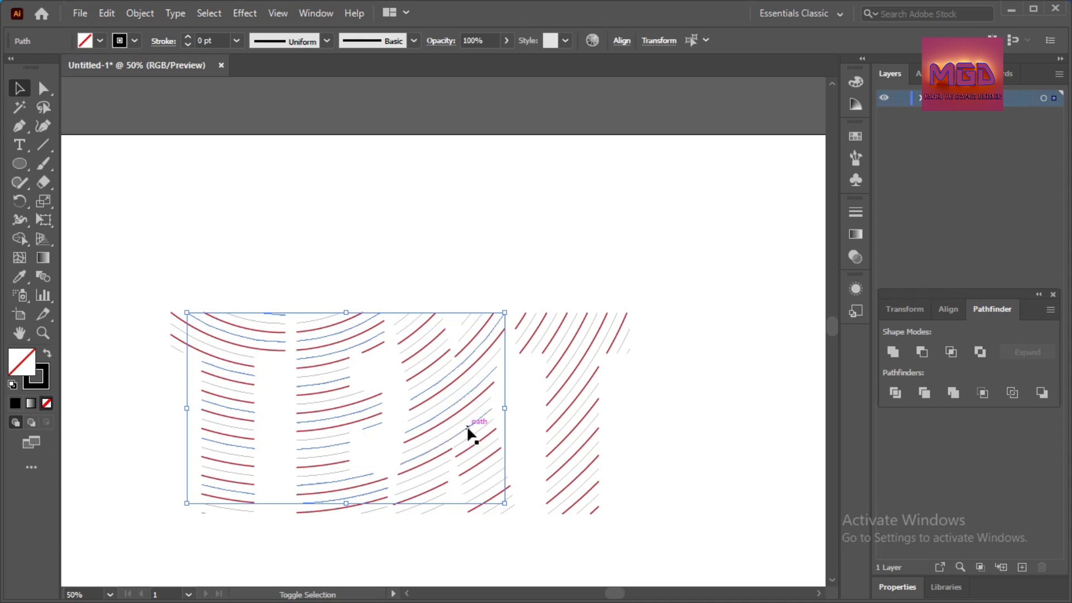
pyautogui.keyDown('shift'); pyautogui.click(480, 473); pyautogui.keyUp('shift')
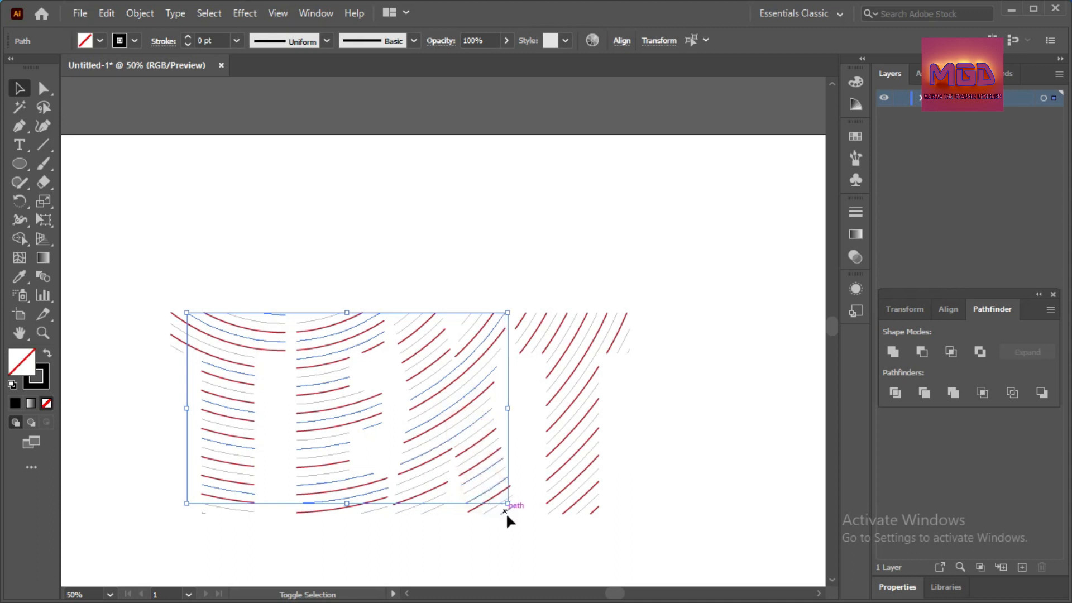
pyautogui.keyDown('shift'); pyautogui.click(492, 508); pyautogui.keyUp('shift')
pyautogui.keyDown('shift'); pyautogui.click(420, 339); pyautogui.keyUp('shift')
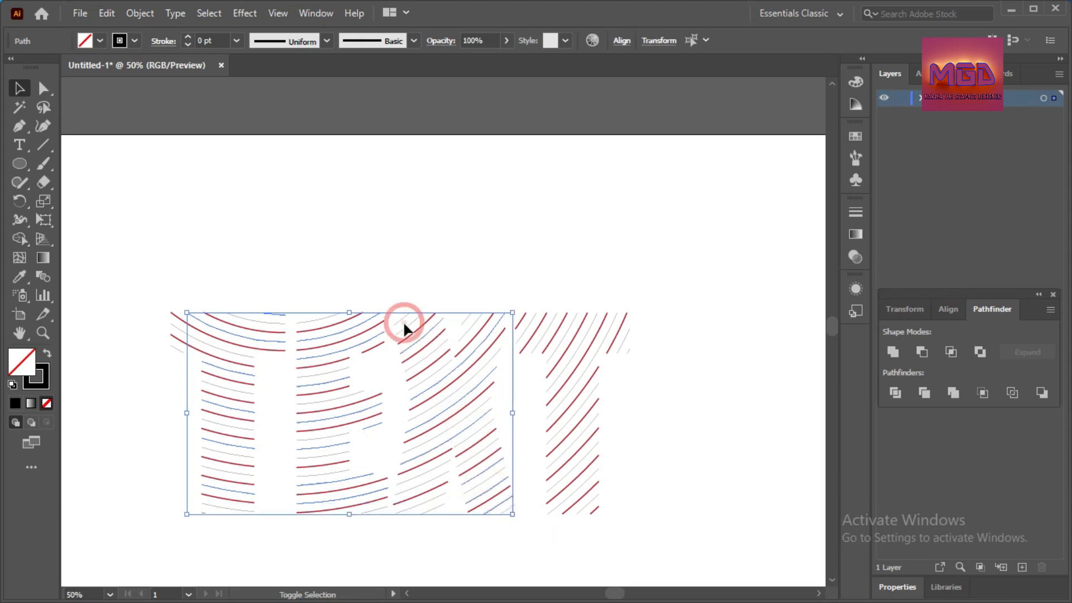
pyautogui.keyDown('shift'); pyautogui.click(575, 405); pyautogui.keyUp('shift')
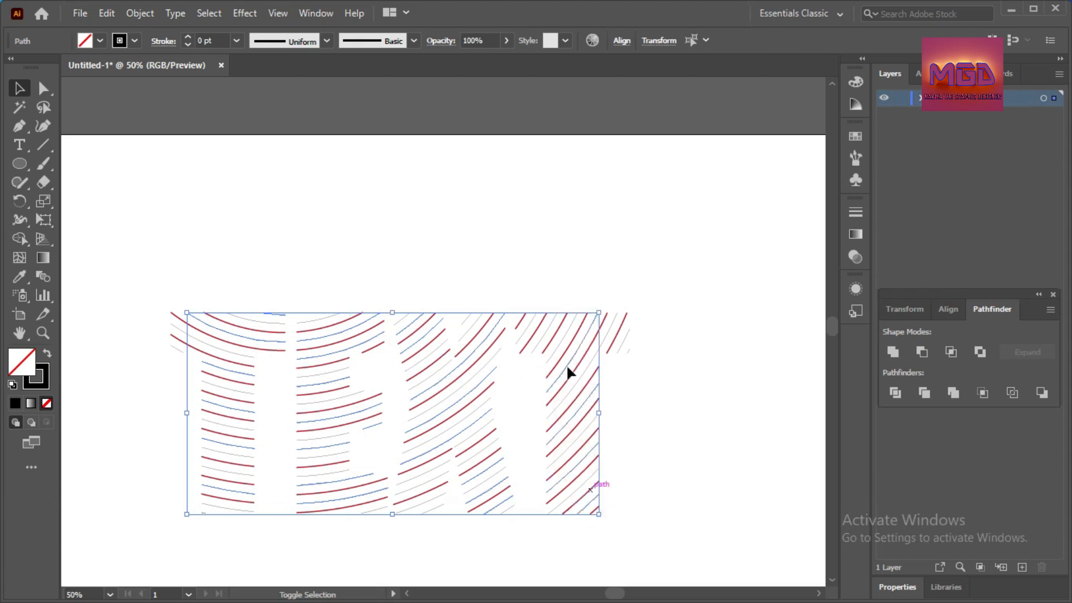
pyautogui.keyDown('shift'); pyautogui.click(618, 346); pyautogui.keyUp('shift')
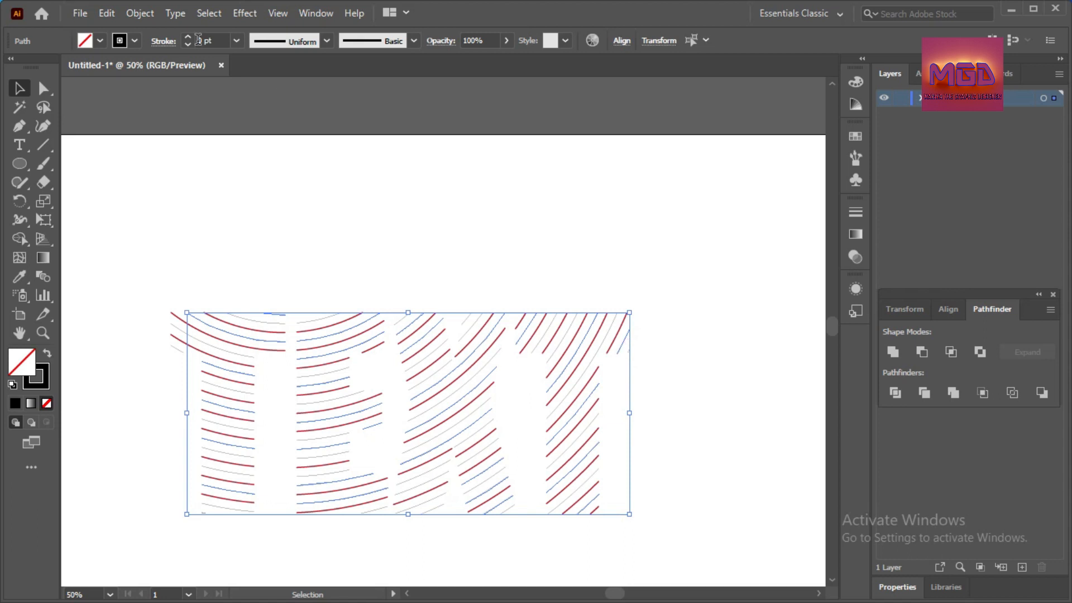
# Give the selected lines an orange stroke with a weight of 2 pt and deselect them.
pyautogui.click(134, 40)
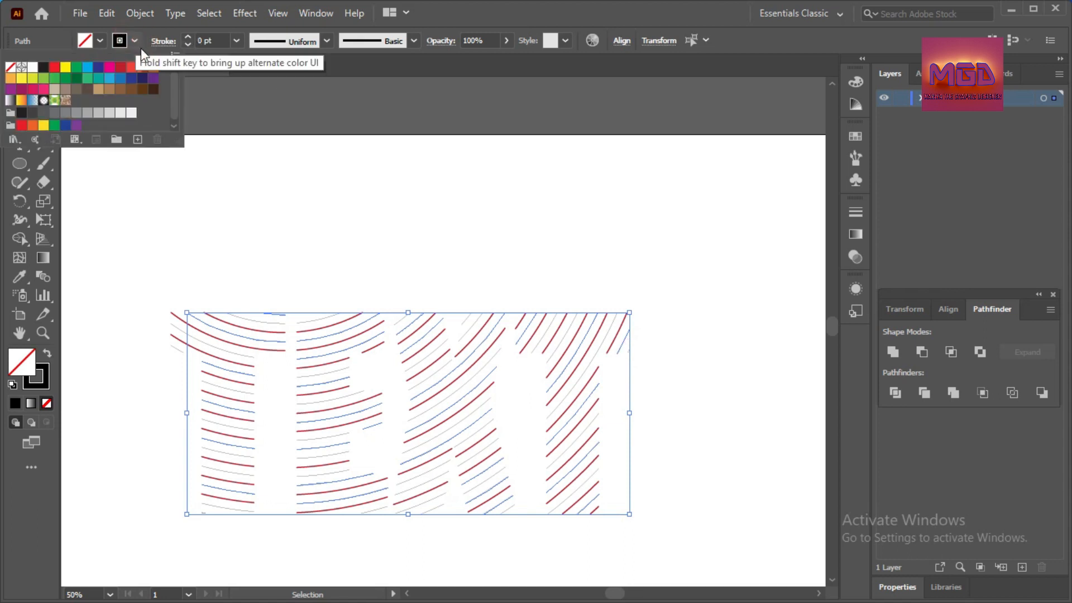
pyautogui.click(153, 72)
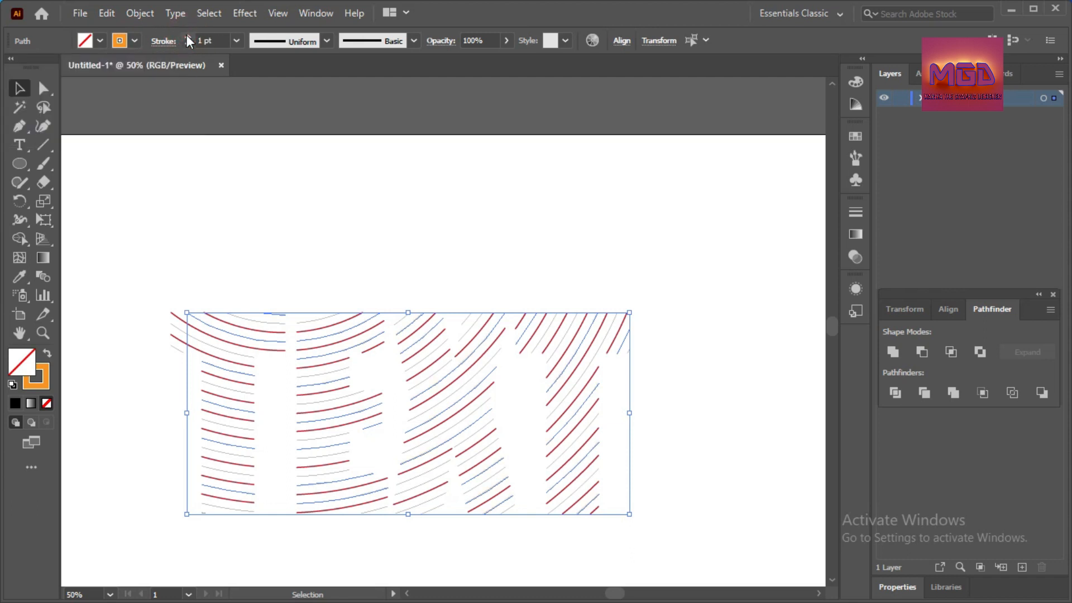
pyautogui.click(221, 231)
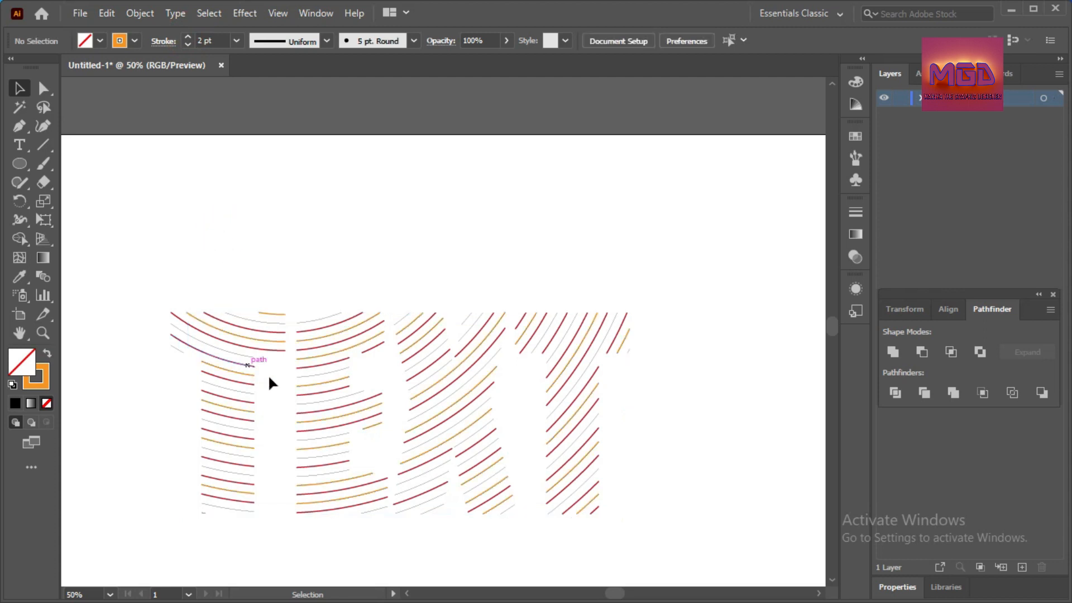
# Select the remaining thin uncoloured lines in the first T's crossbar and stem.
pyautogui.click(244, 319)
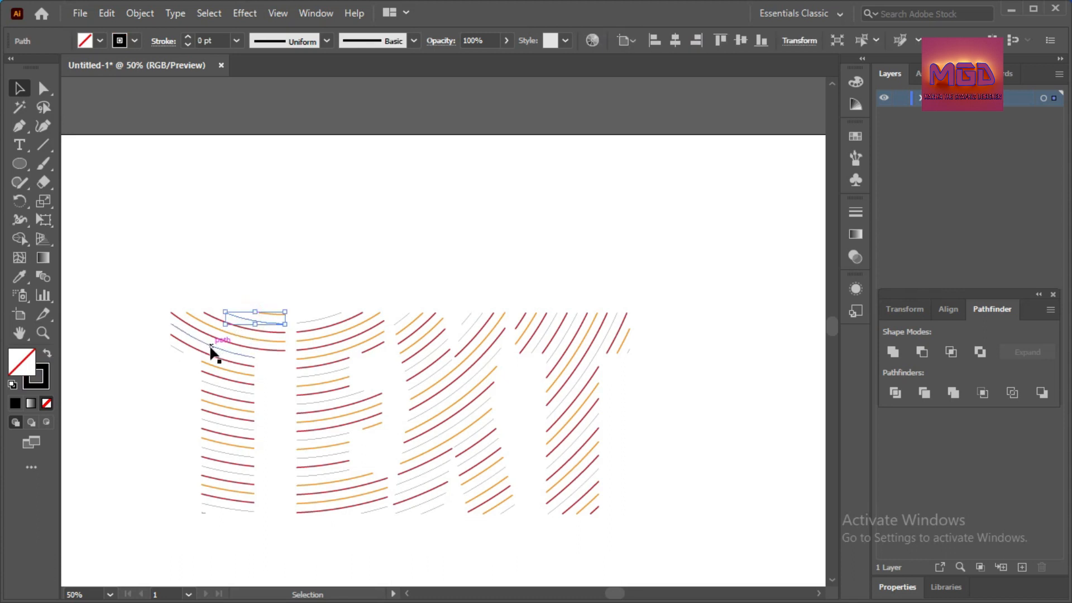
pyautogui.keyDown('shift'); pyautogui.click(185, 353); pyautogui.keyUp('shift')
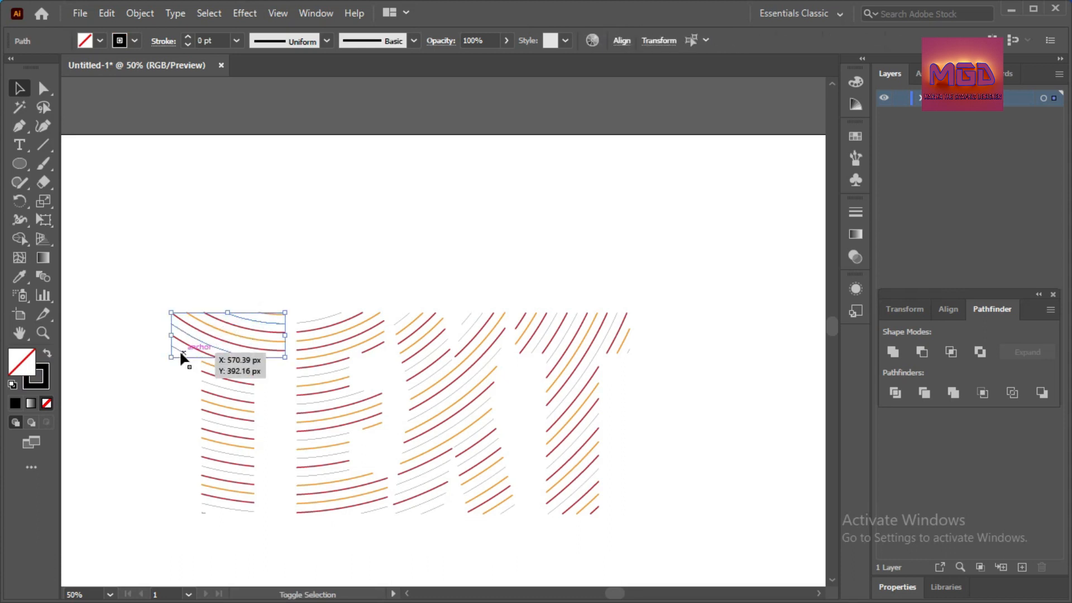
pyautogui.keyDown('shift'); pyautogui.click(225, 388); pyautogui.keyUp('shift')
pyautogui.keyDown('shift'); pyautogui.click(230, 426); pyautogui.keyUp('shift')
pyautogui.keyDown('shift'); pyautogui.click(230, 451); pyautogui.keyUp('shift')
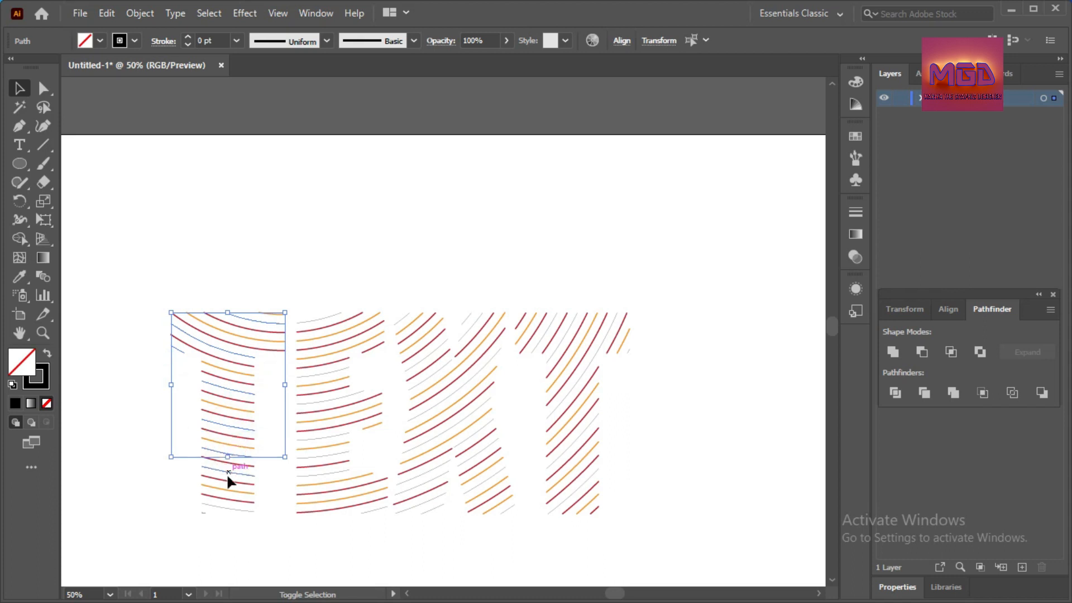
pyautogui.keyDown('shift'); pyautogui.click(225, 507); pyautogui.keyUp('shift')
# Add the remaining thin uncoloured lines throughout the letter E to the selection.
pyautogui.keyDown('shift'); pyautogui.click(305, 468); pyautogui.keyUp('shift')
pyautogui.keyDown('shift'); pyautogui.click(304, 454); pyautogui.keyUp('shift')
pyautogui.keyDown('shift'); pyautogui.click(306, 437); pyautogui.keyUp('shift')
pyautogui.keyDown('shift'); pyautogui.click(370, 510); pyautogui.keyUp('shift')
pyautogui.keyDown('shift'); pyautogui.click(310, 370); pyautogui.keyUp('shift')
pyautogui.keyDown('shift'); pyautogui.click(311, 324); pyautogui.keyUp('shift')
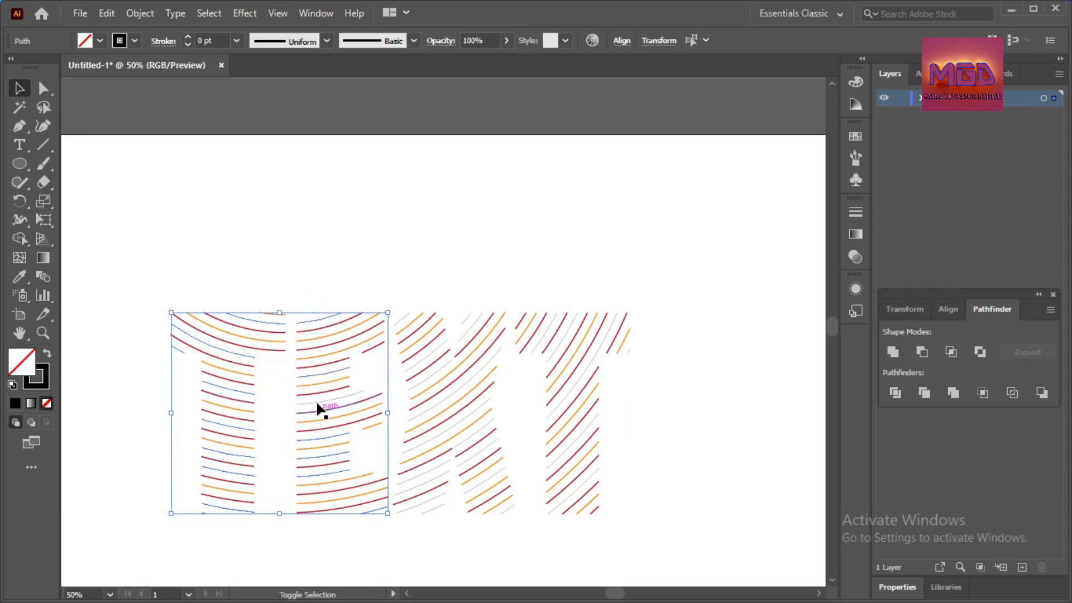
# Add the remaining thin uncoloured lines in the letter X and the last T to the selection.
pyautogui.keyDown('shift'); pyautogui.click(454, 435); pyautogui.keyUp('shift')
pyautogui.keyDown('shift'); pyautogui.click(476, 453); pyautogui.keyUp('shift')
pyautogui.keyDown('shift'); pyautogui.click(429, 375); pyautogui.keyUp('shift')
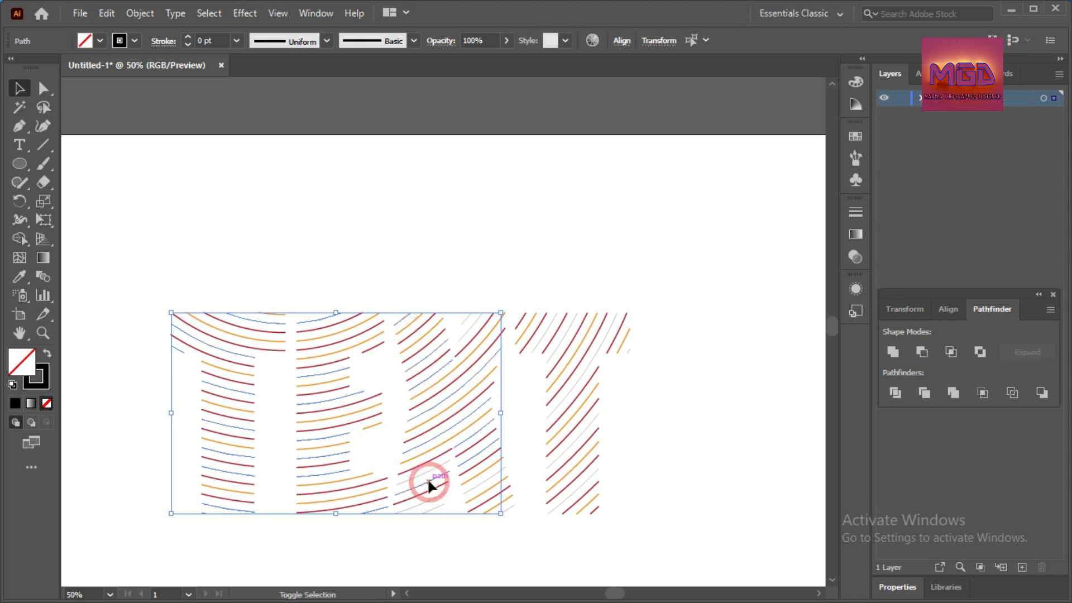
pyautogui.keyDown('shift'); pyautogui.click(433, 514); pyautogui.keyUp('shift')
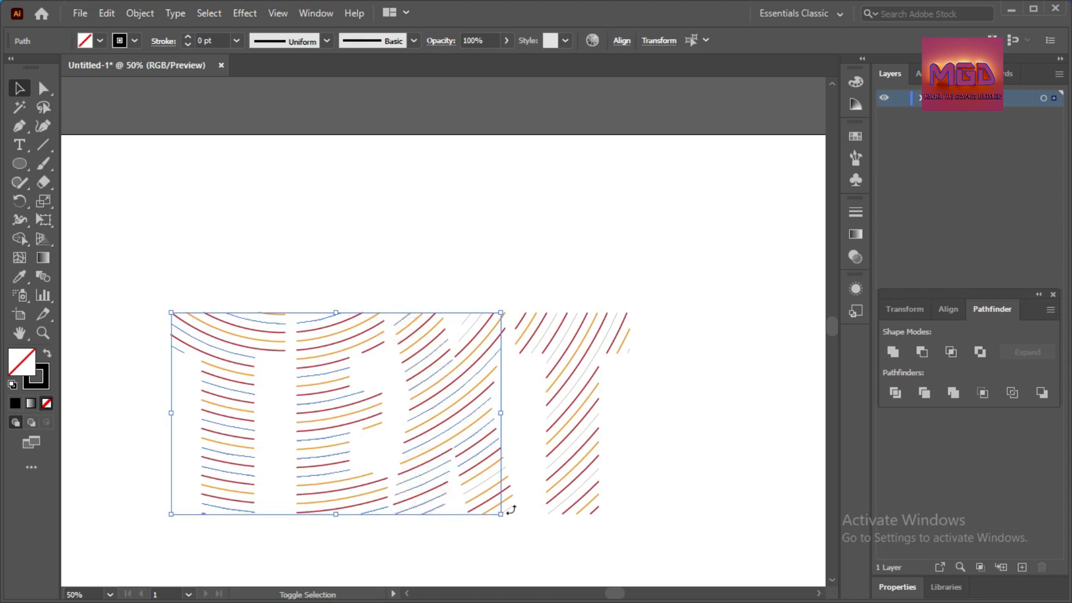
pyautogui.keyDown('shift'); pyautogui.click(515, 506); pyautogui.keyUp('shift')
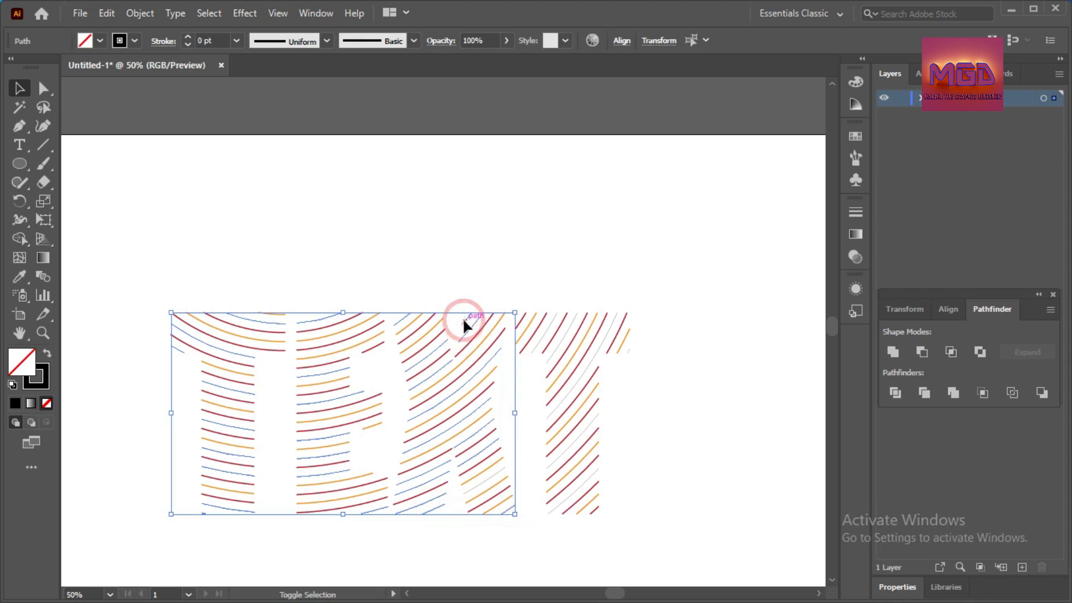
pyautogui.keyDown('shift'); pyautogui.click(549, 350); pyautogui.keyUp('shift')
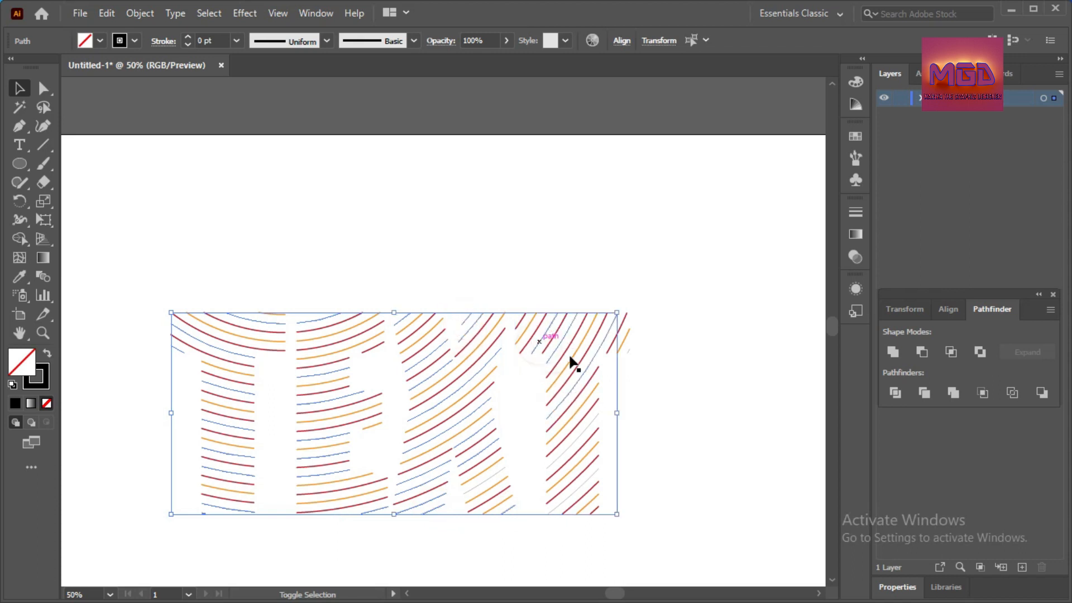
pyautogui.keyDown('shift'); pyautogui.click(631, 343); pyautogui.keyUp('shift')
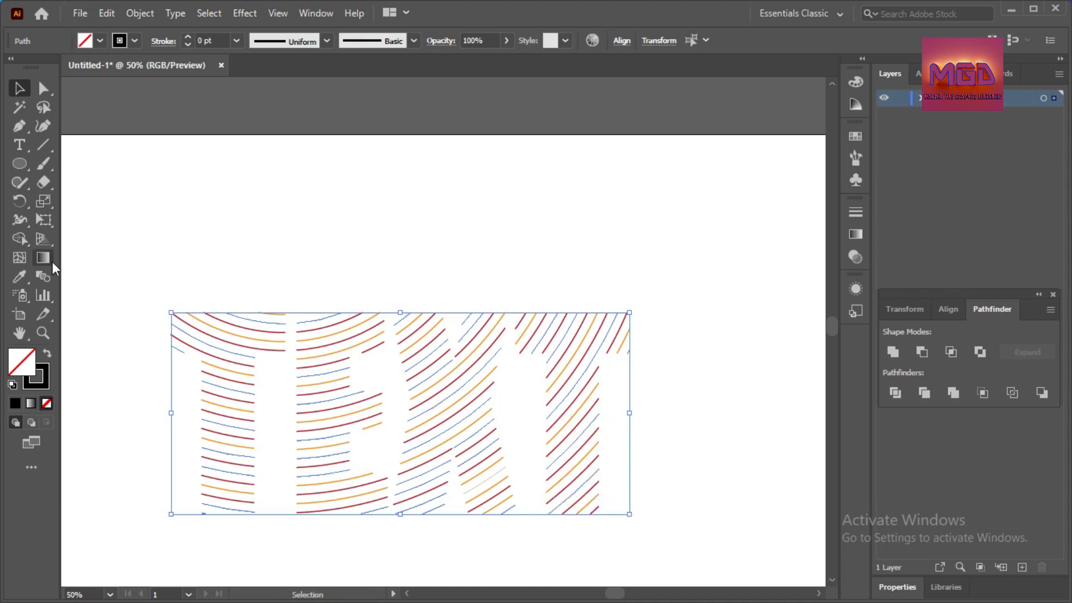
# Give the selected lines a blue stroke with a weight of 2 pt and deselect them.
pyautogui.click(134, 41)
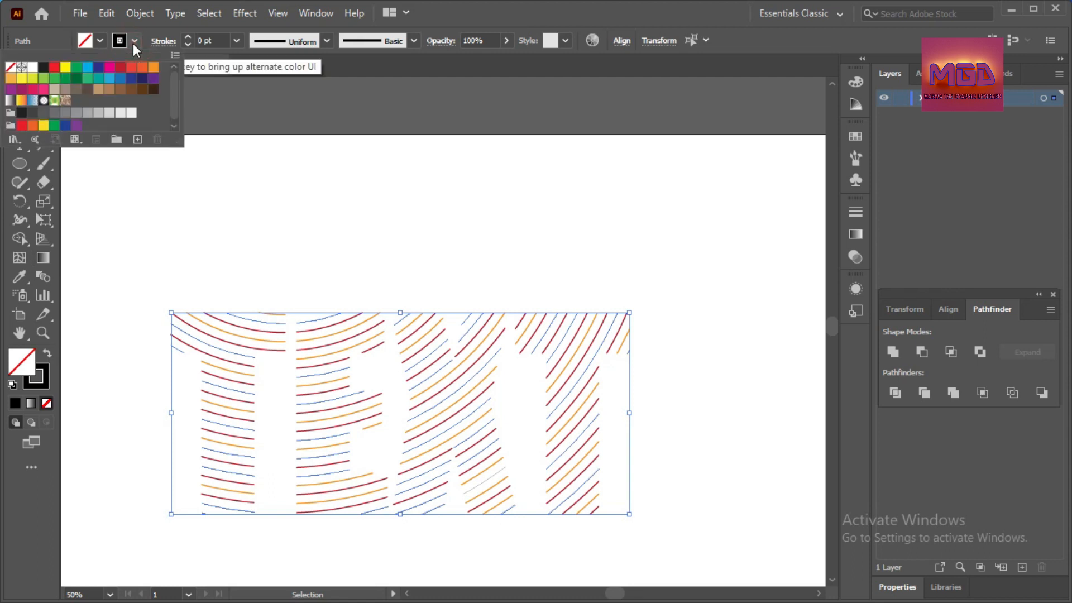
pyautogui.click(117, 81)
pyautogui.click(188, 37)
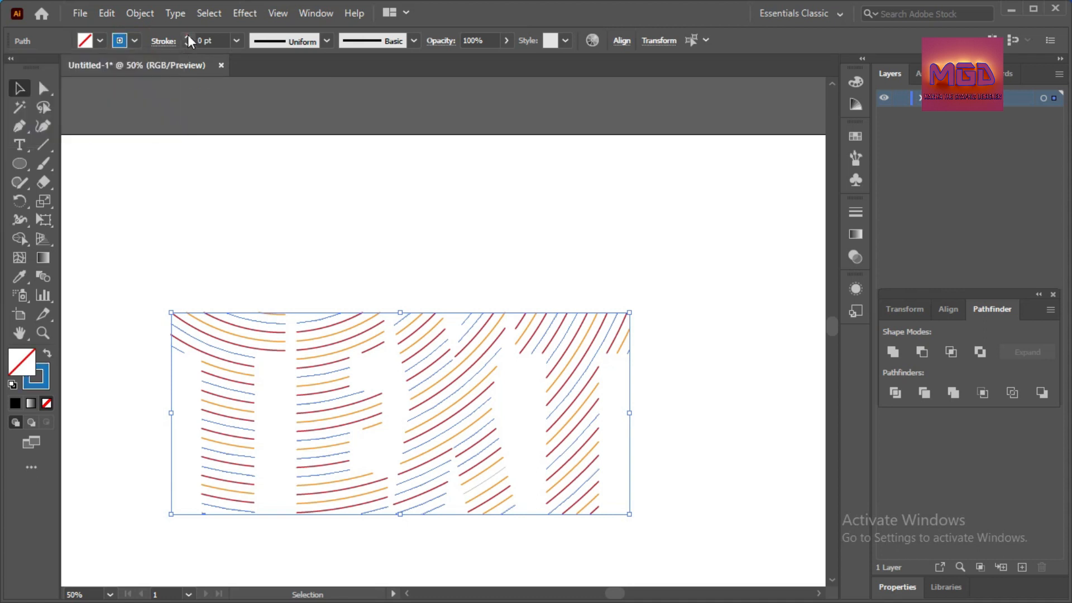
pyautogui.click(188, 37)
pyautogui.click(188, 37)
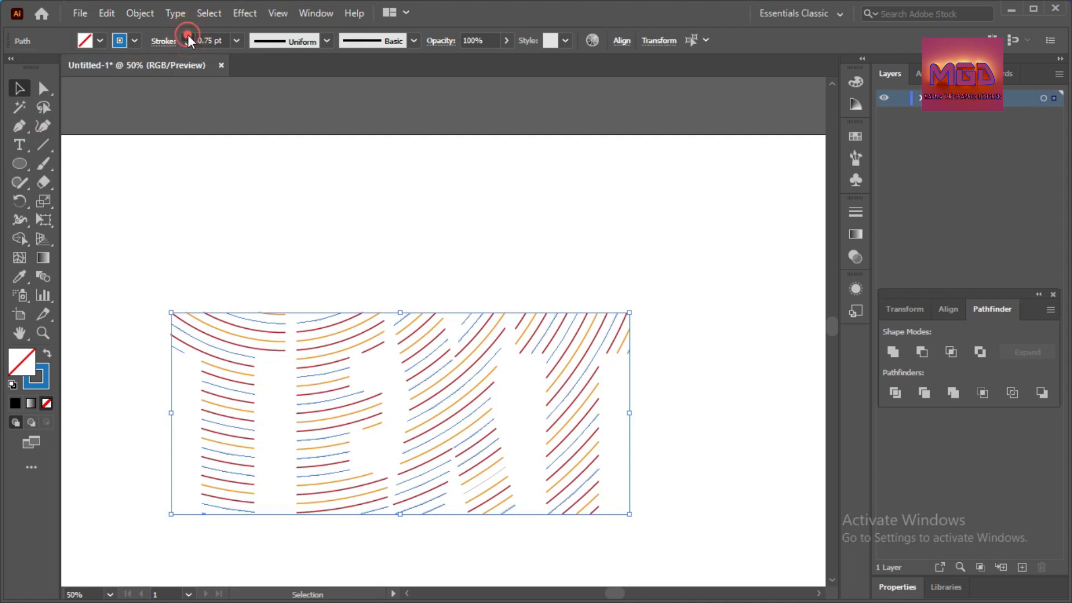
pyautogui.click(236, 239)
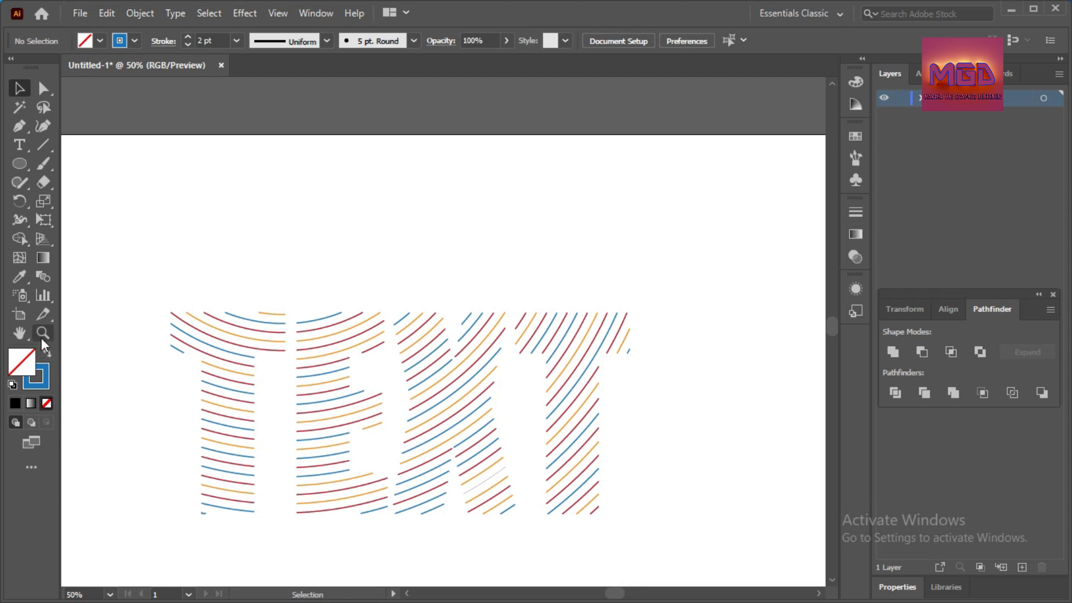
# Give the missed thin line in the X's lower right leg a CMYK Cyan stroke of 2 pt and deselect it.
pyautogui.click(481, 479)
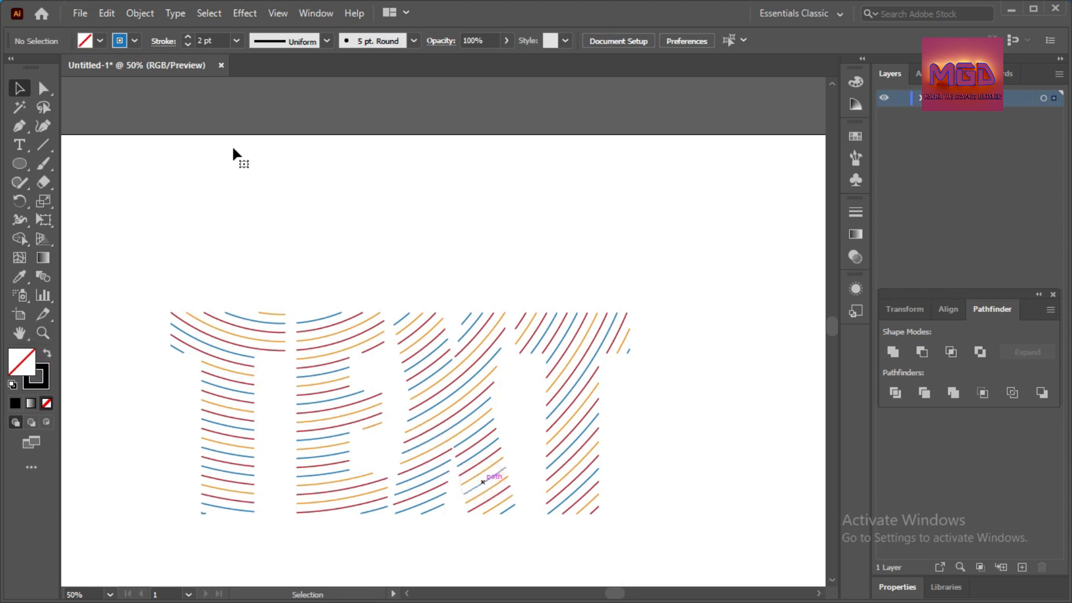
pyautogui.click(132, 39)
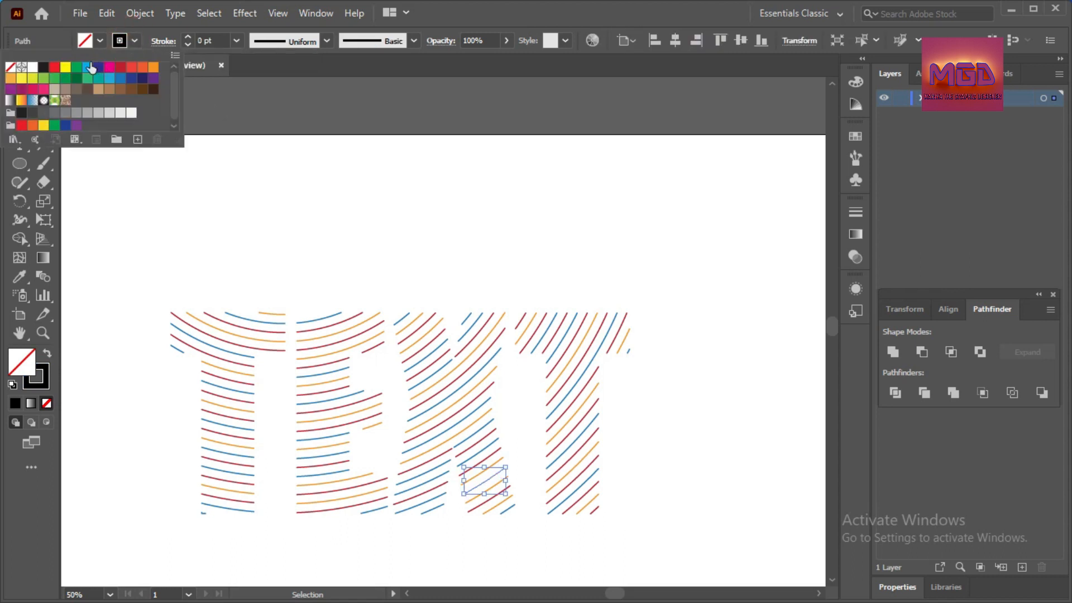
pyautogui.click(88, 67)
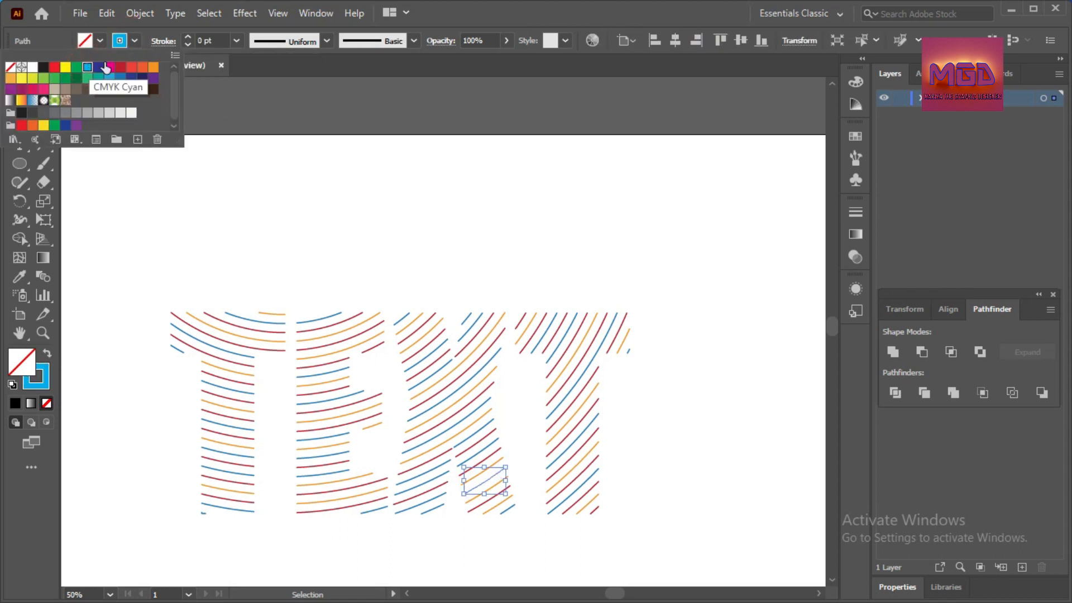
pyautogui.click(189, 35)
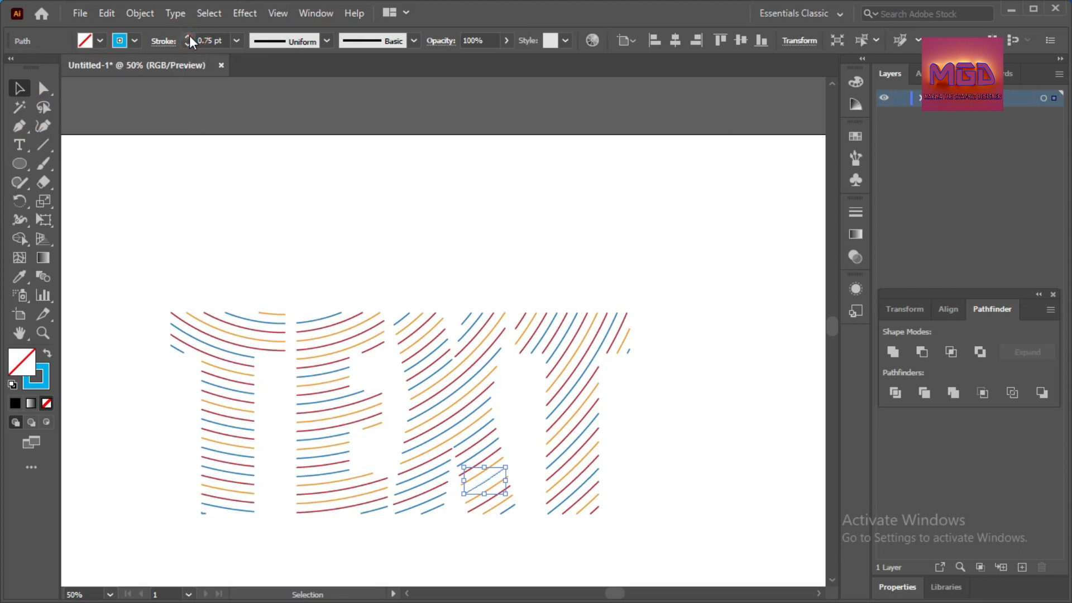
pyautogui.click(189, 35)
pyautogui.click(217, 230)
# Fit the whole artboard in view to examine the coloured lettering, and return to the Selection tool.
pyautogui.click(37, 337)
pyautogui.click(110, 594)
pyautogui.click(114, 576)
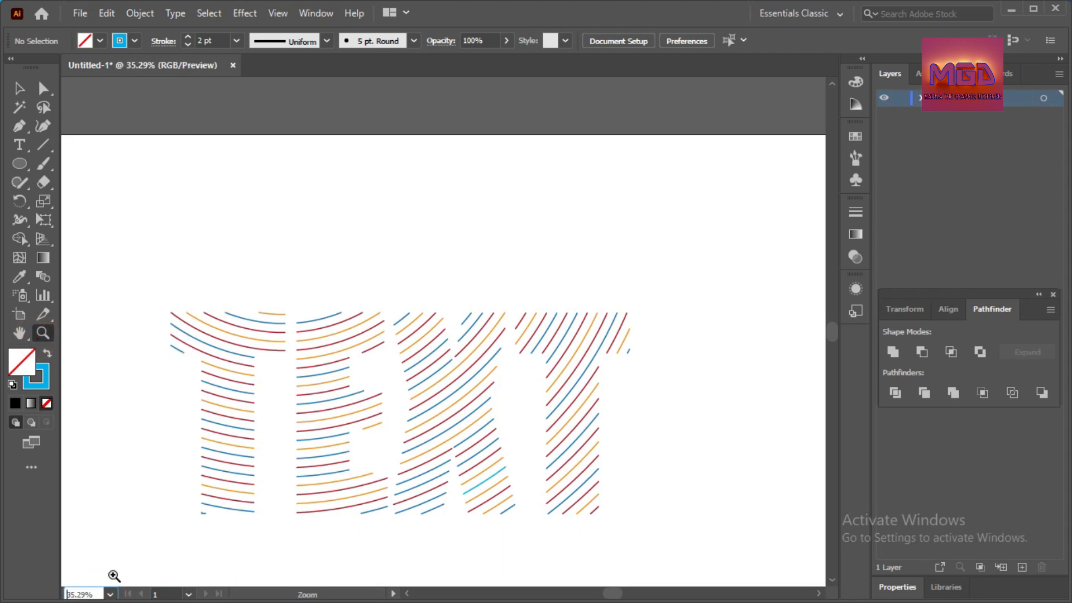
pyautogui.press('v')
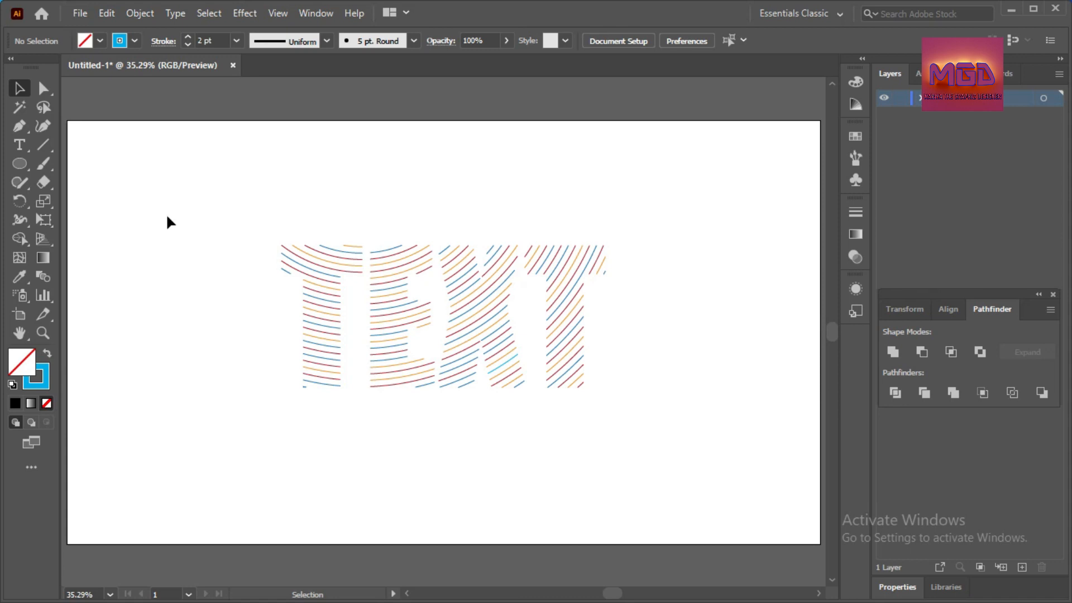